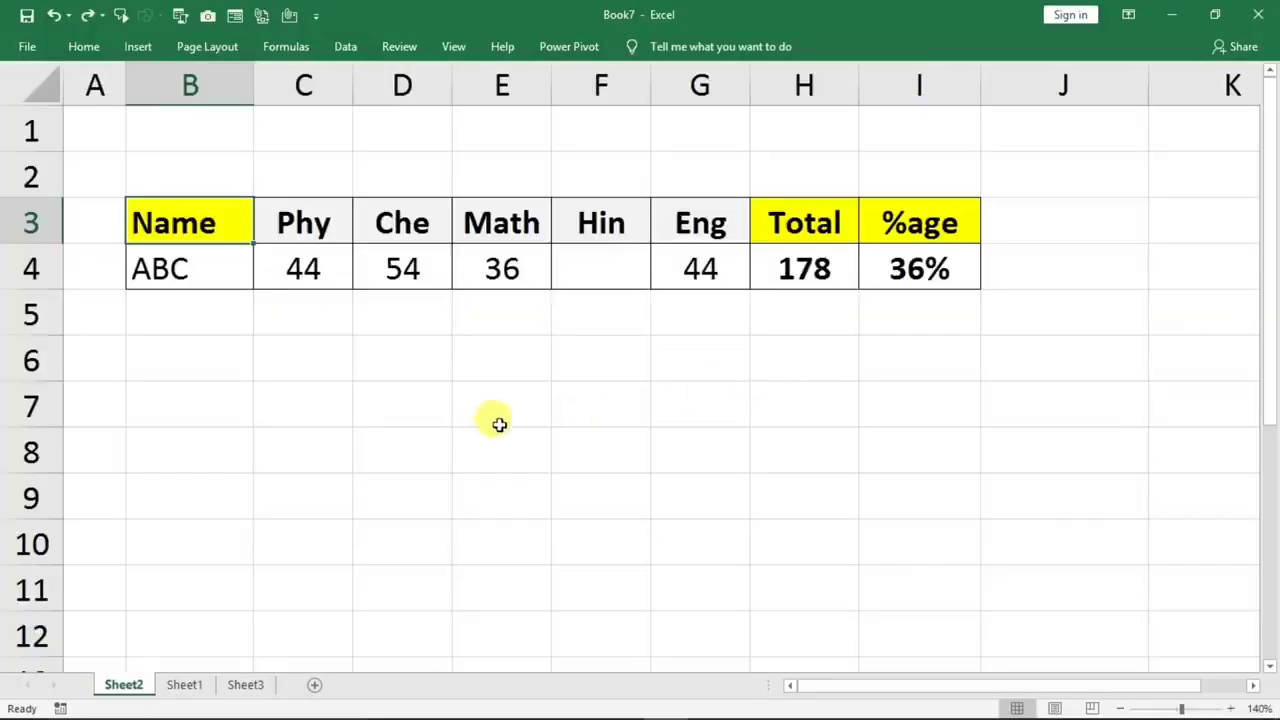
# - Look through the example tables on Sheet1 and Sheet3, and return to the marks table on Sheet2
pyautogui.click(183, 686)
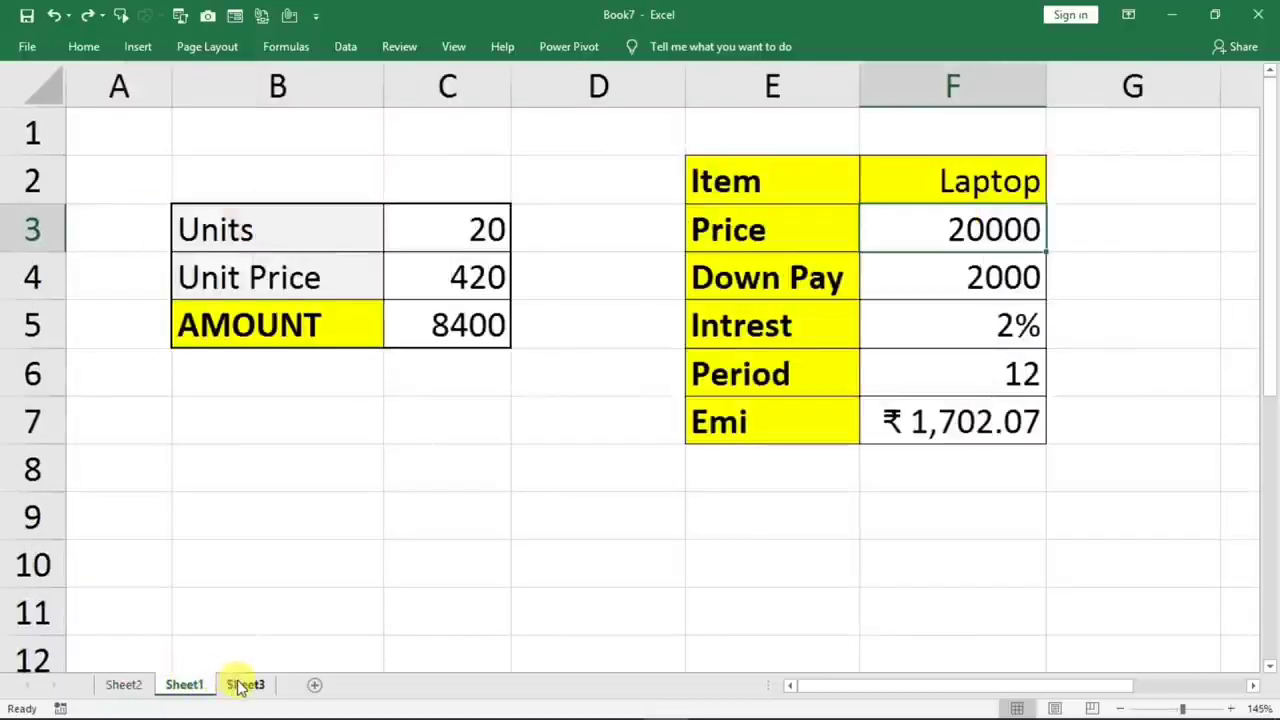
pyautogui.click(242, 686)
pyautogui.click(178, 689)
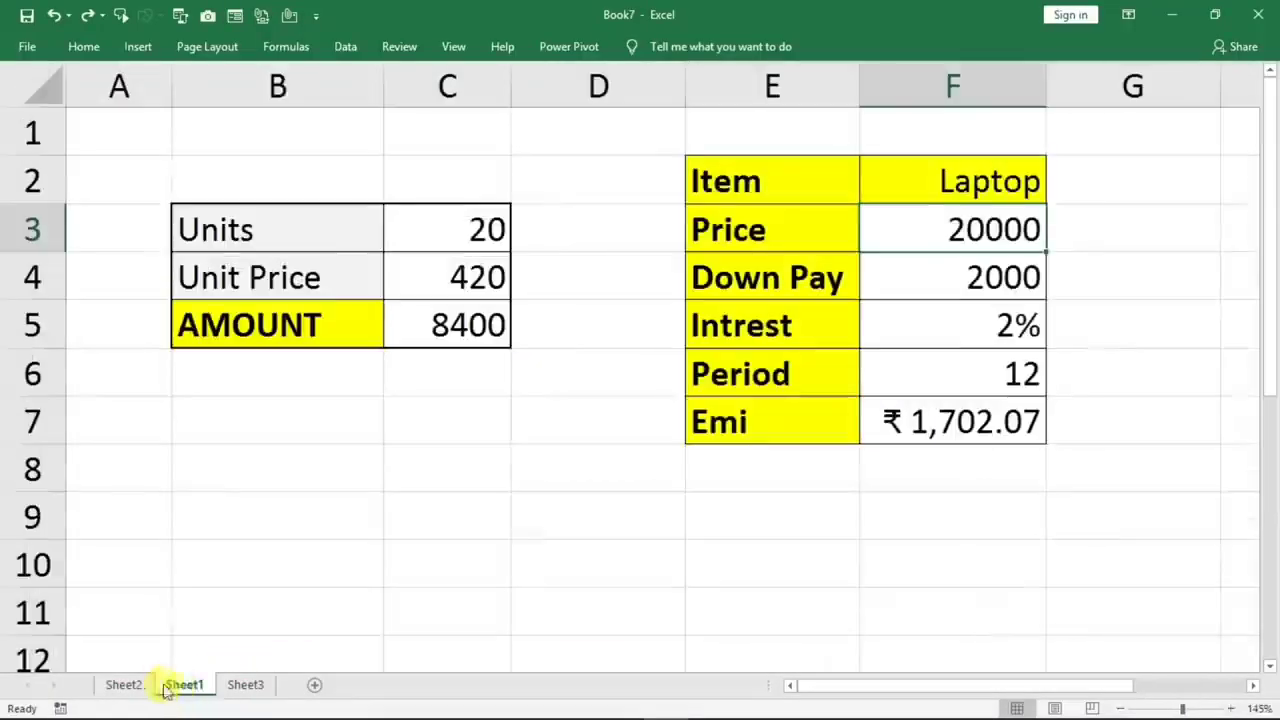
pyautogui.click(130, 686)
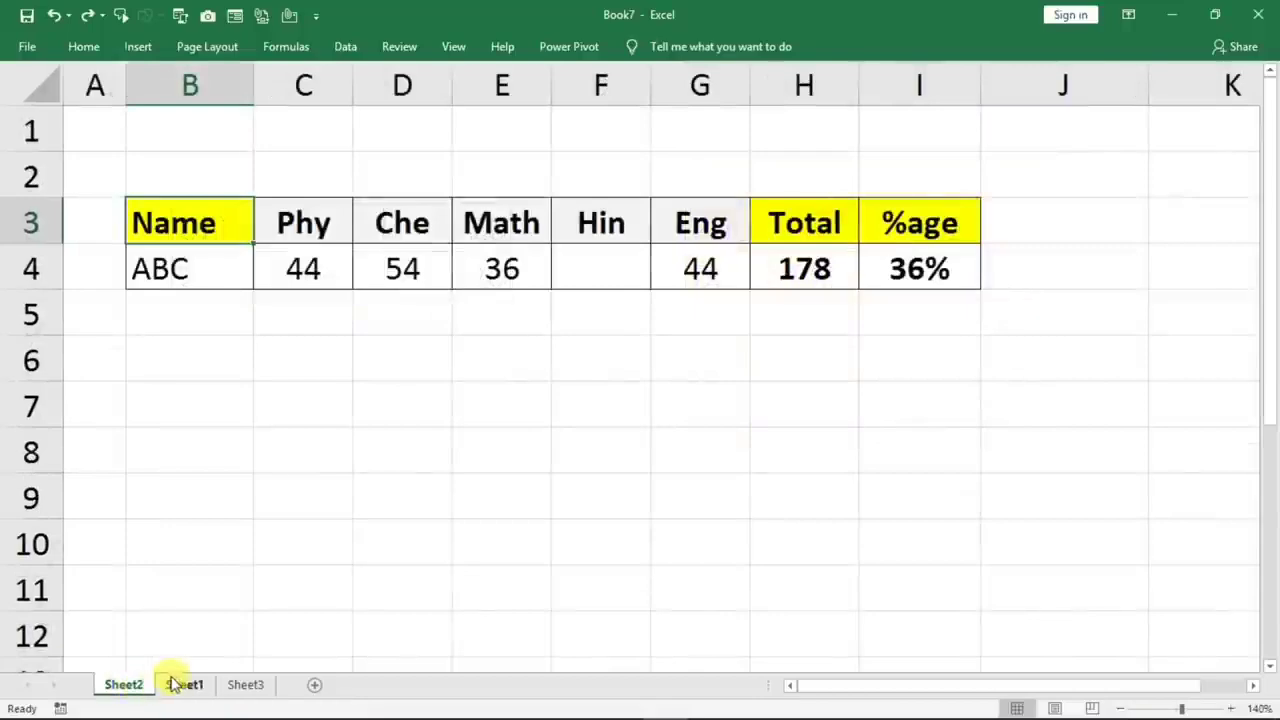
pyautogui.click(244, 687)
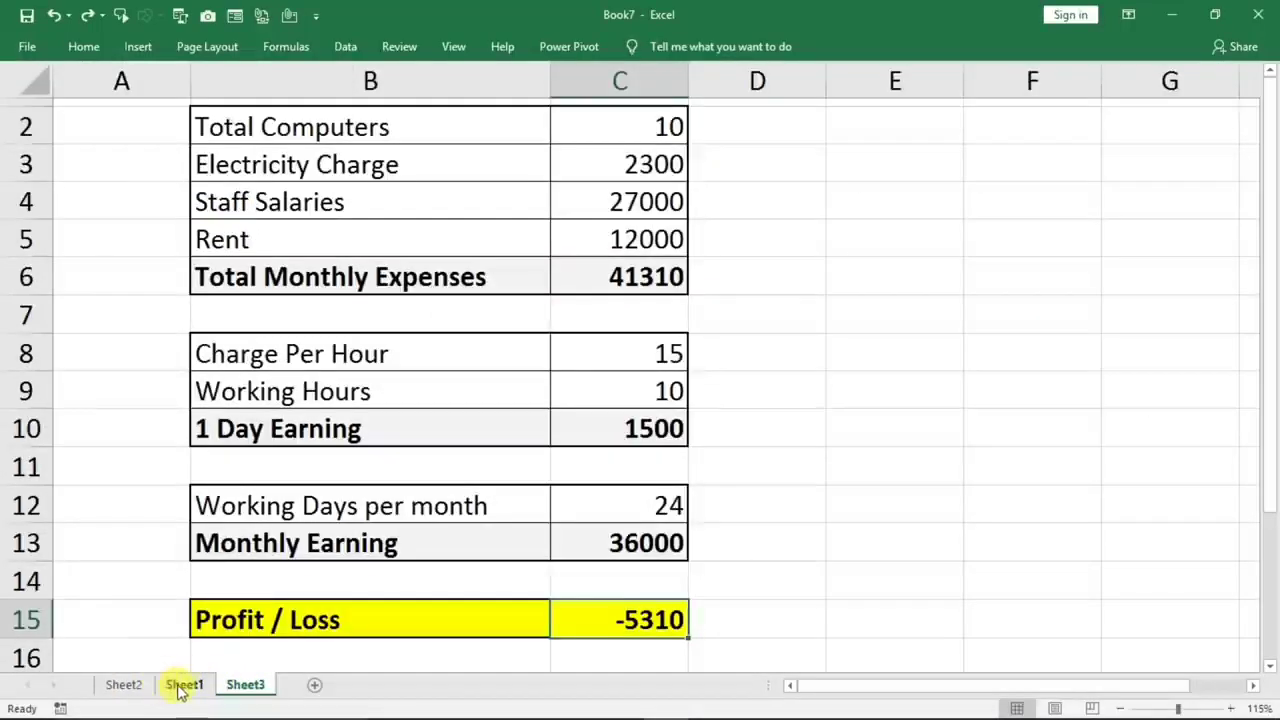
pyautogui.click(178, 686)
pyautogui.click(122, 686)
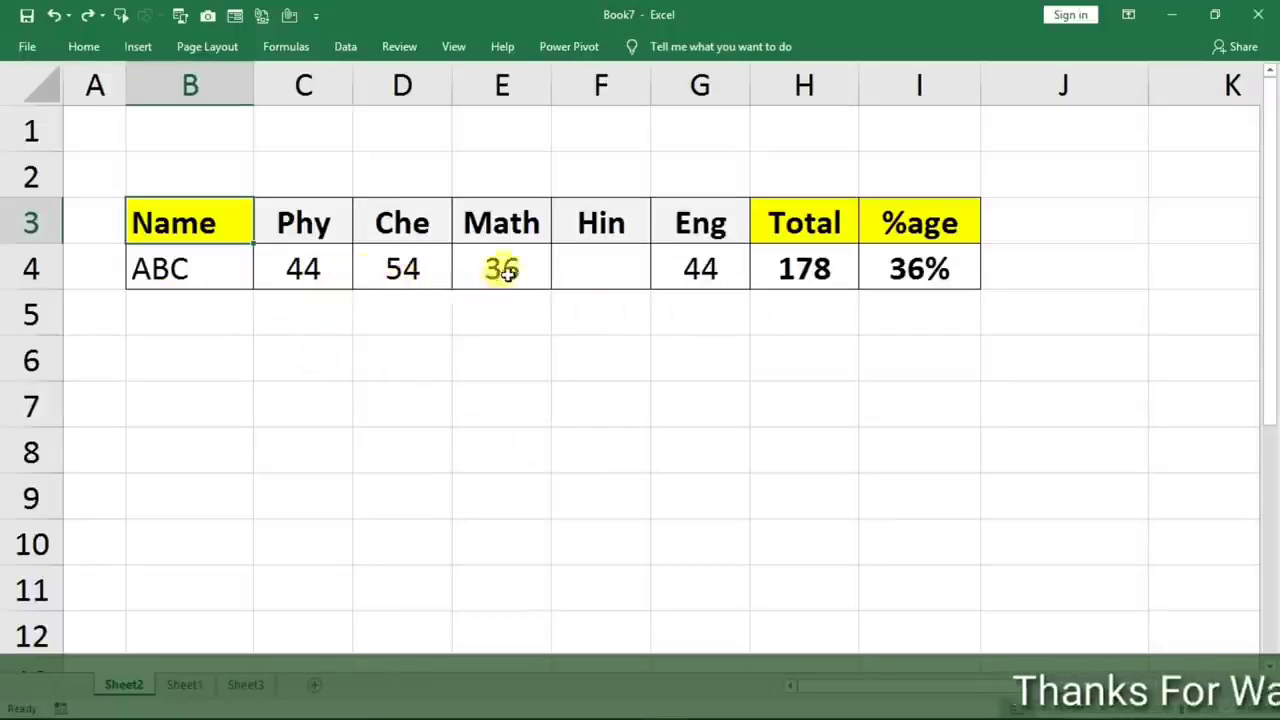
# - Examine the Total, %age and empty Hin cells of the marks table and check the formula behind the Total in H4
pyautogui.click(817, 274)
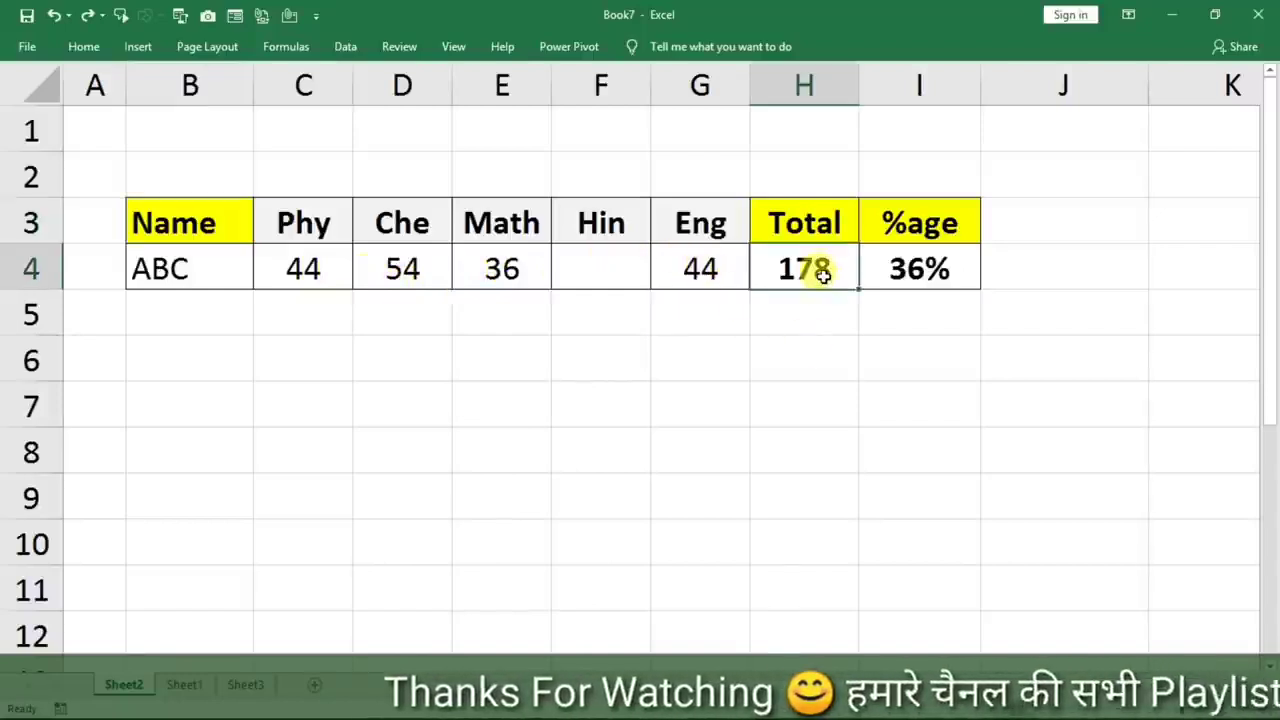
pyautogui.click(920, 272)
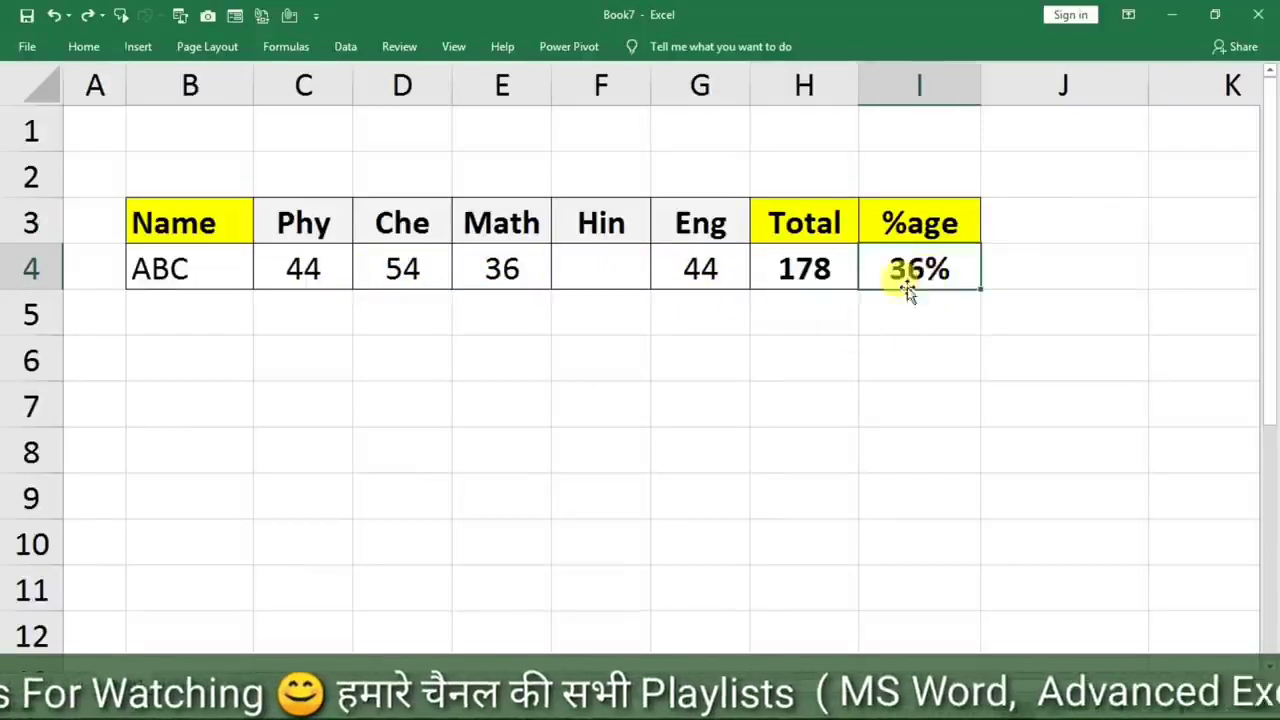
pyautogui.click(590, 271)
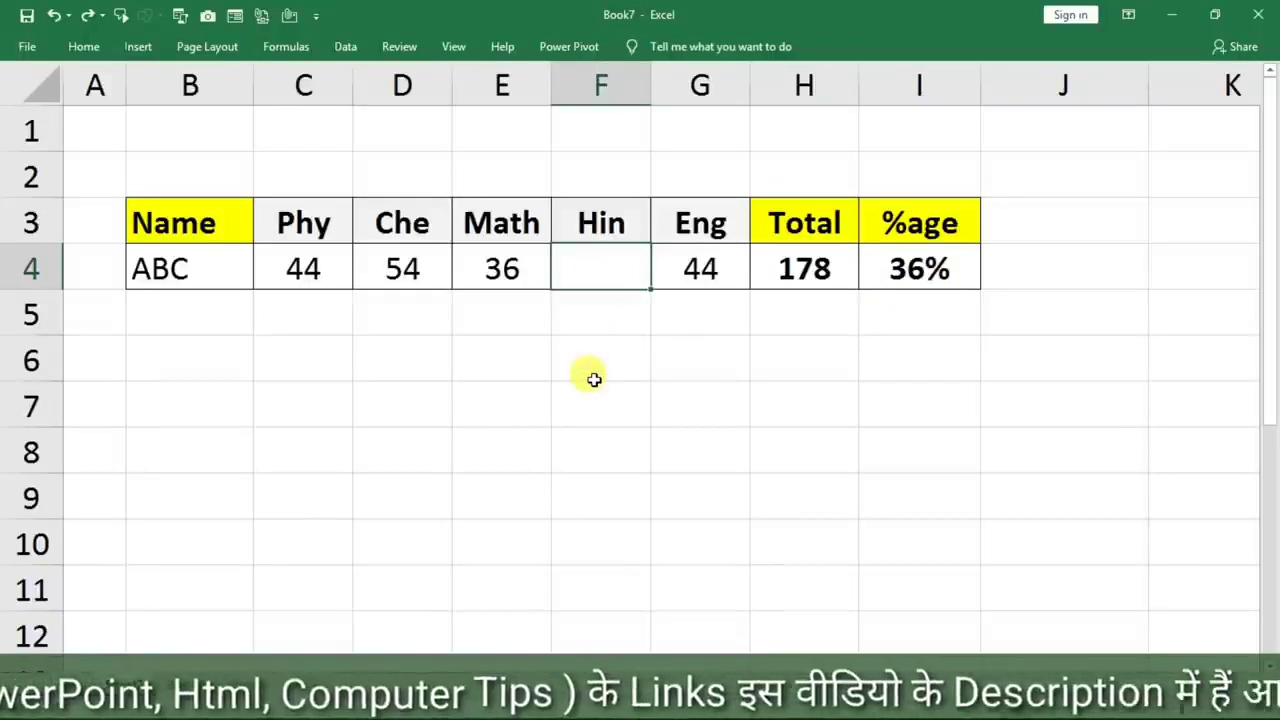
pyautogui.click(806, 268)
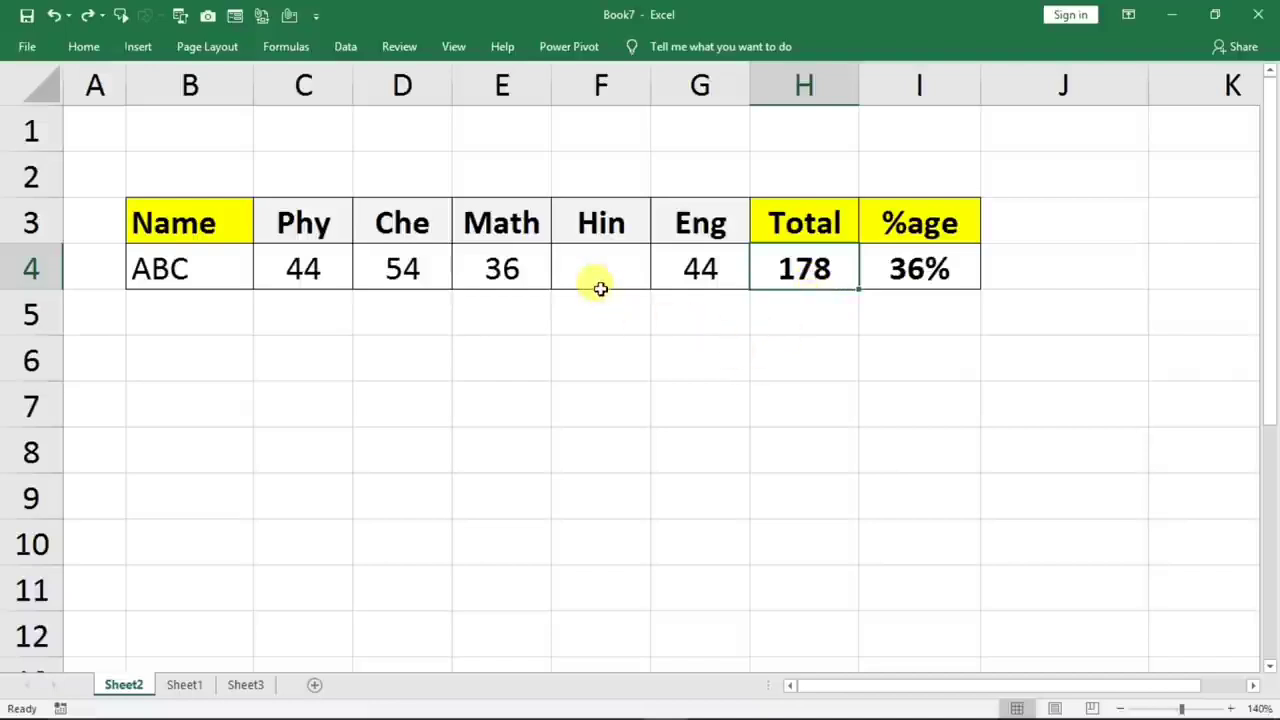
pyautogui.doubleClick(805, 270)
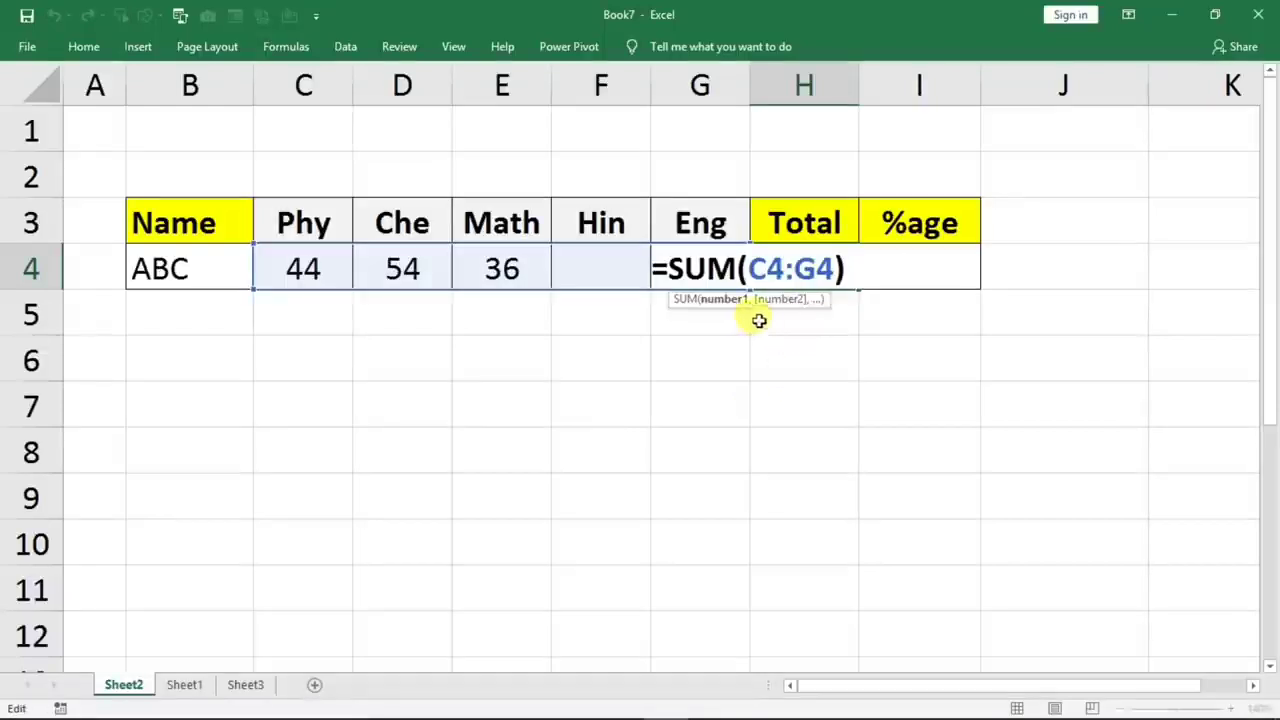
pyautogui.press('Return')
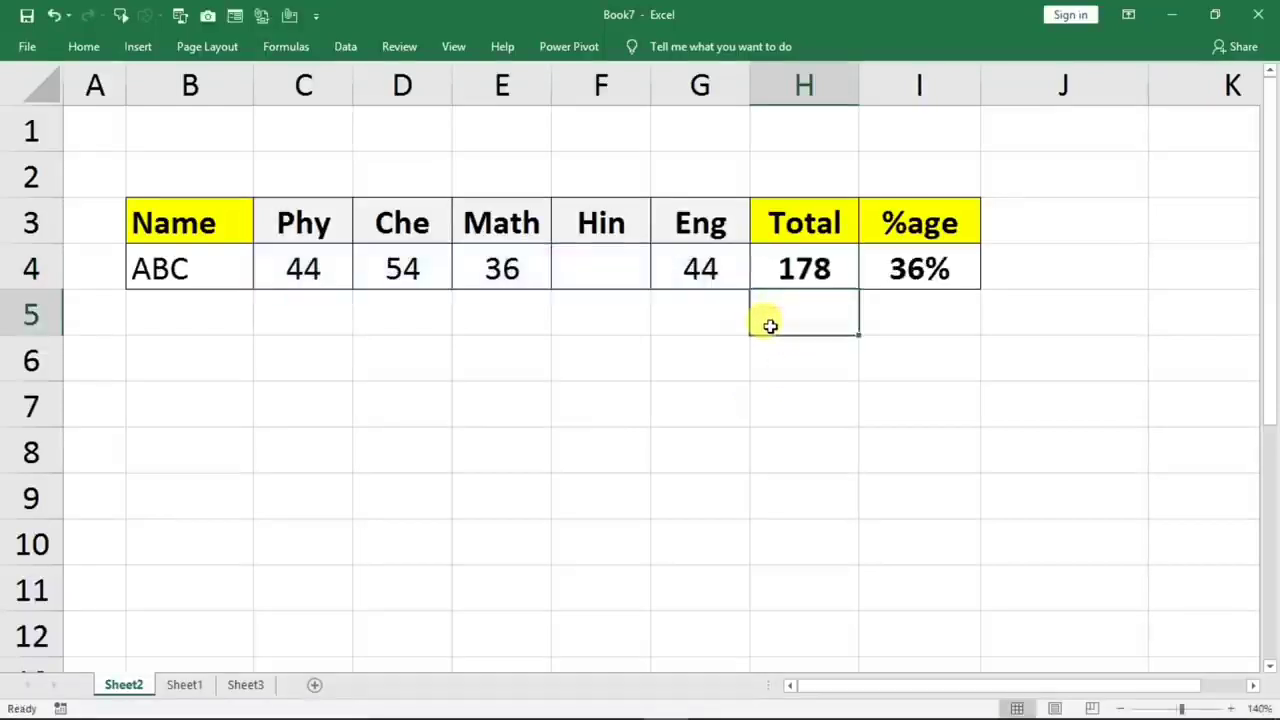
# - Run Goal Seek to bring the Total in H4 to 250 by changing the Hin mark in F4, and undo the result
pyautogui.click(793, 279)
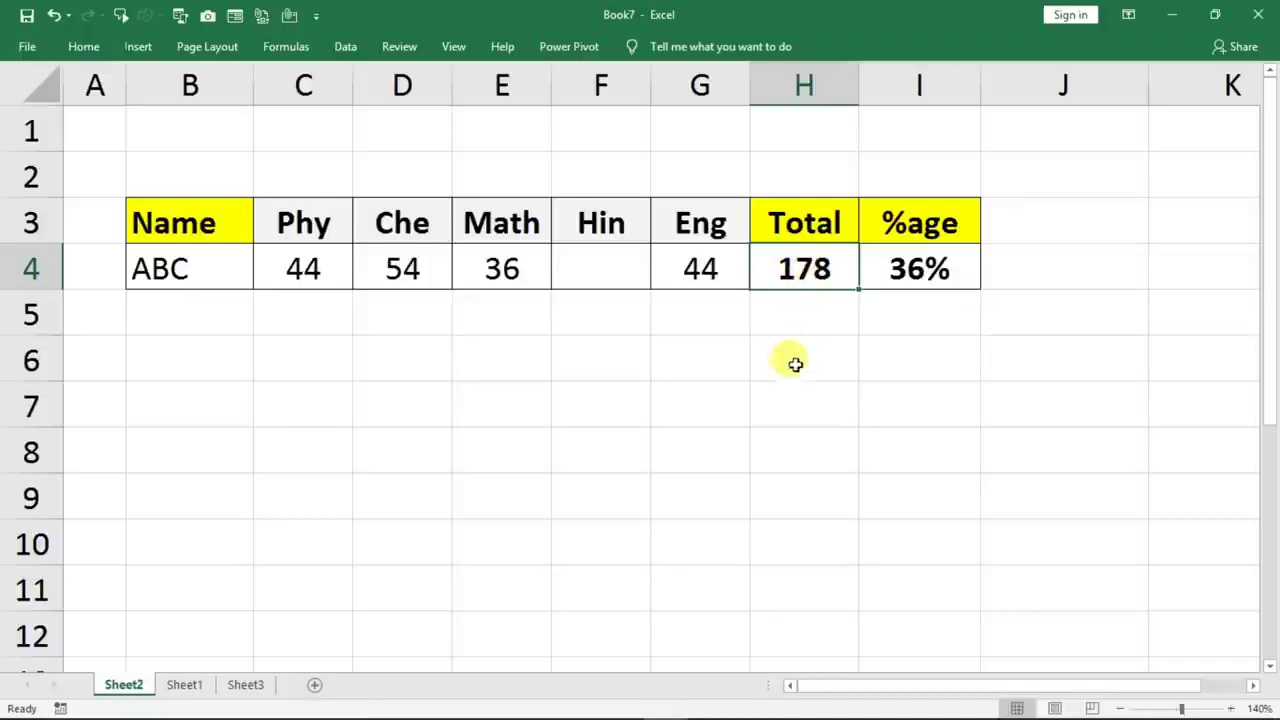
pyautogui.click(345, 47)
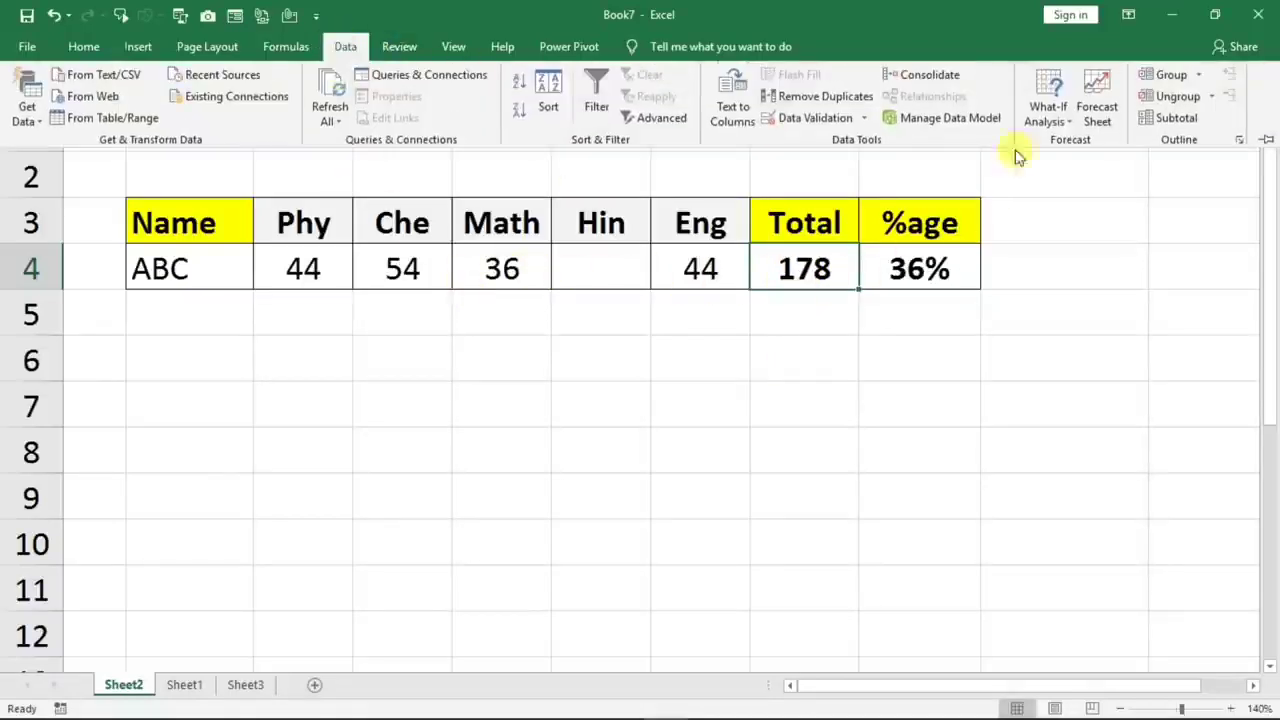
pyautogui.click(1040, 120)
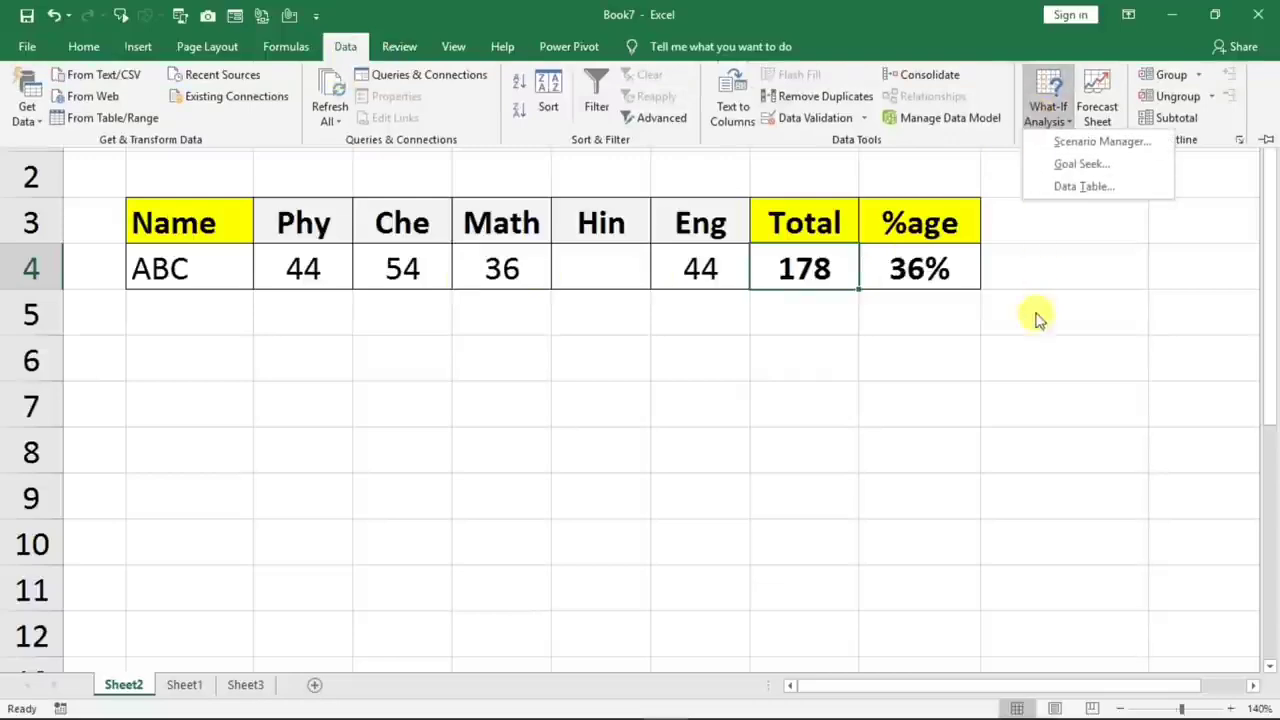
pyautogui.click(1057, 166)
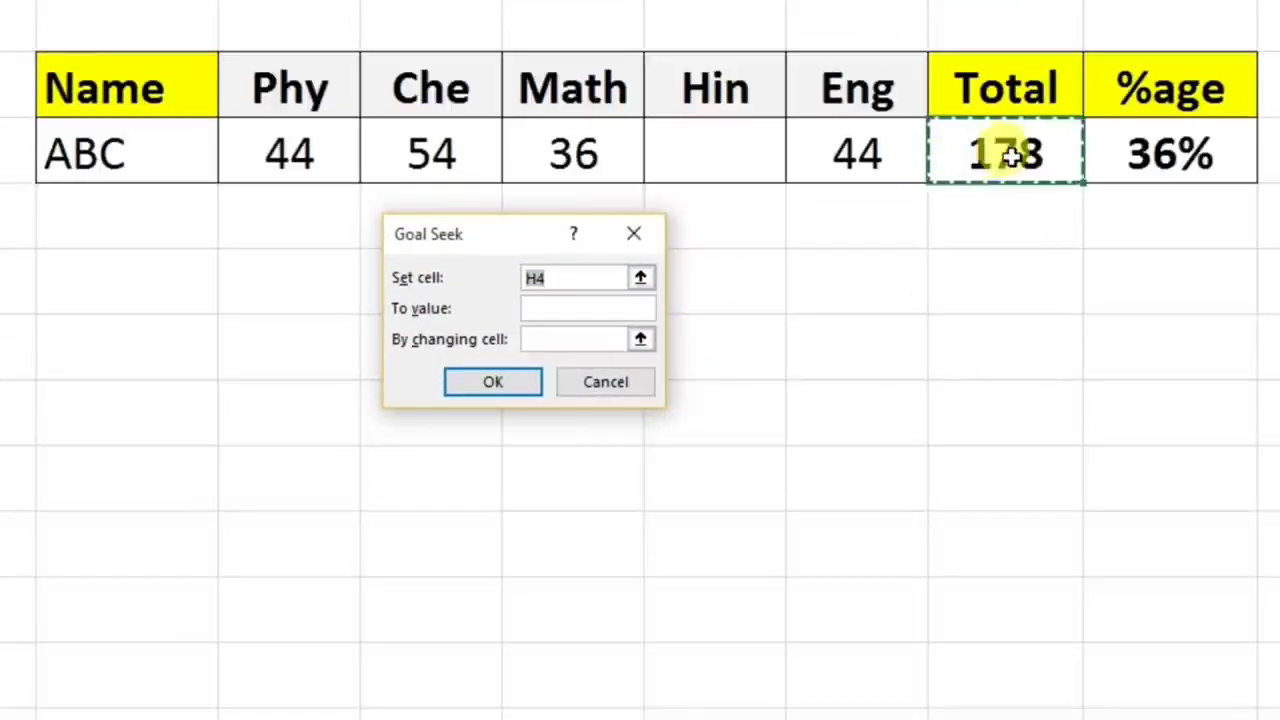
pyautogui.click(591, 277)
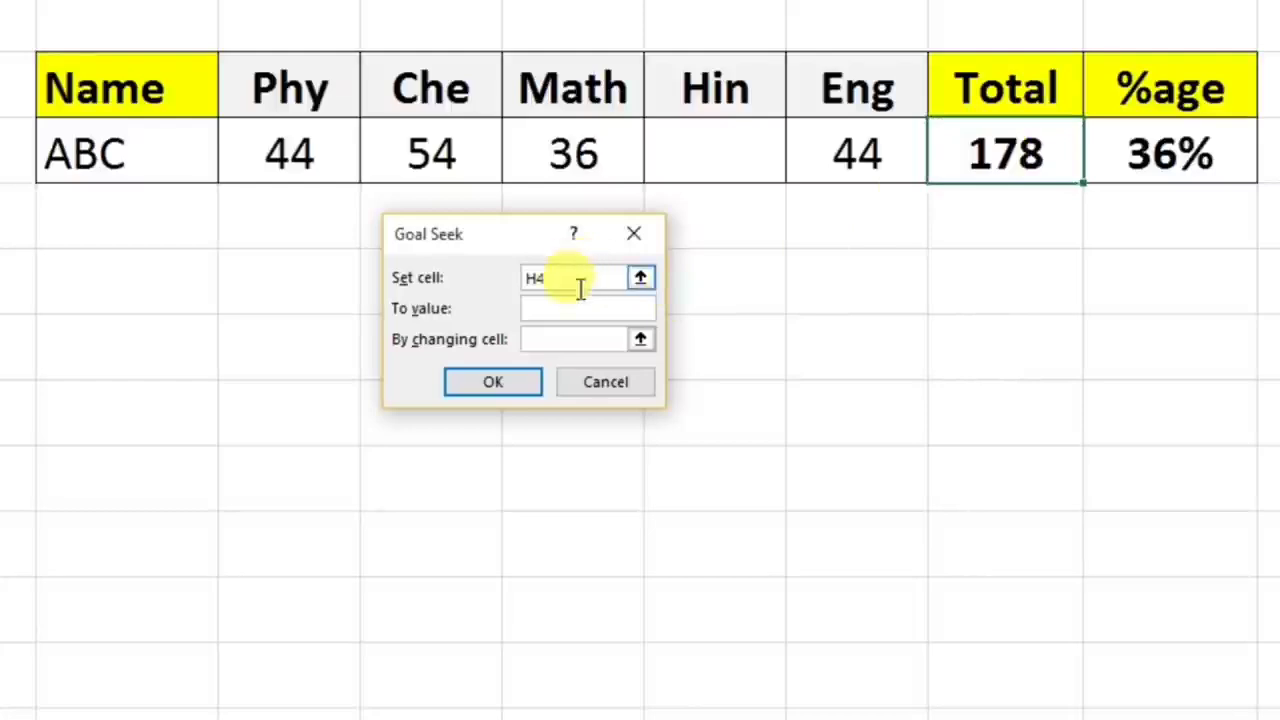
pyautogui.click(563, 306)
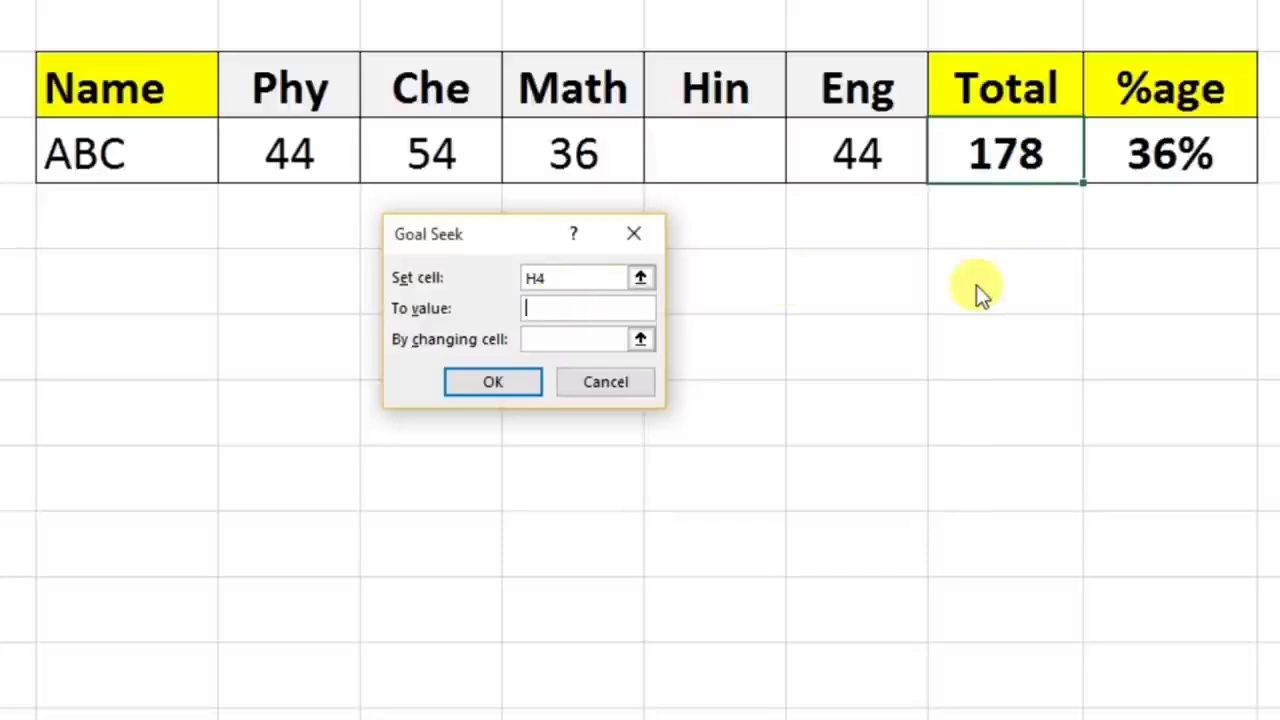
pyautogui.write('250')
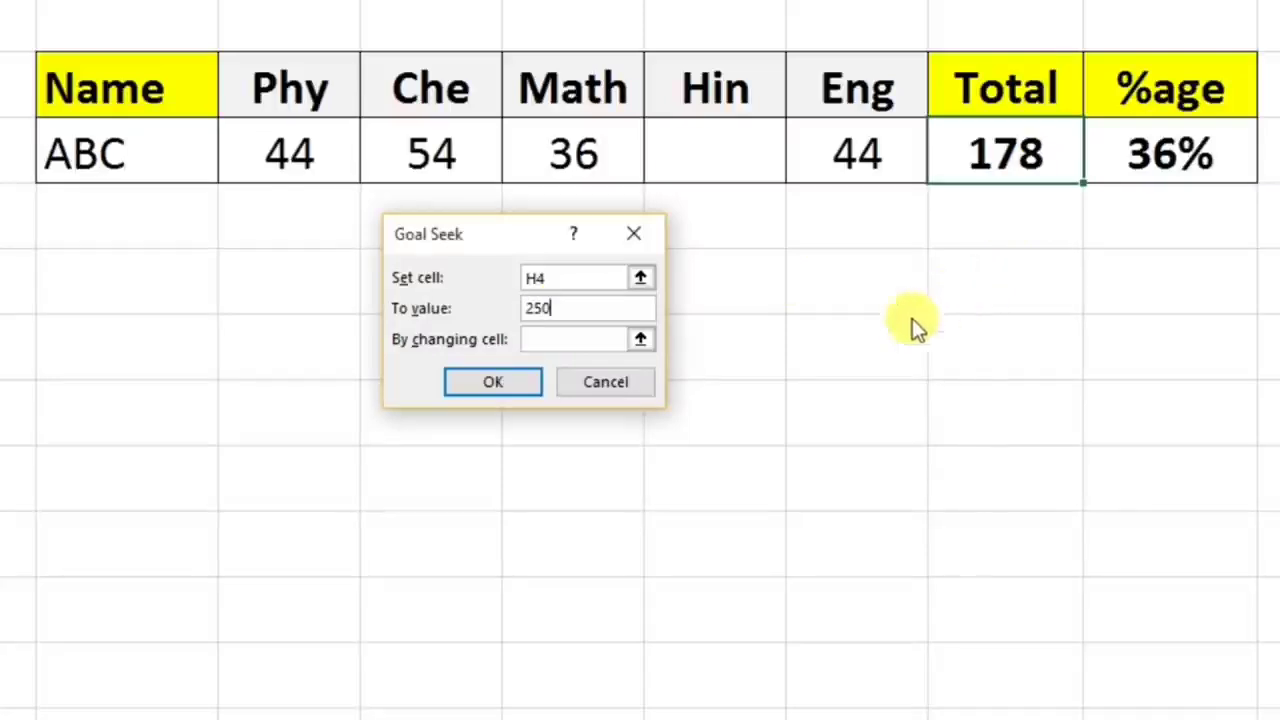
pyautogui.click(567, 341)
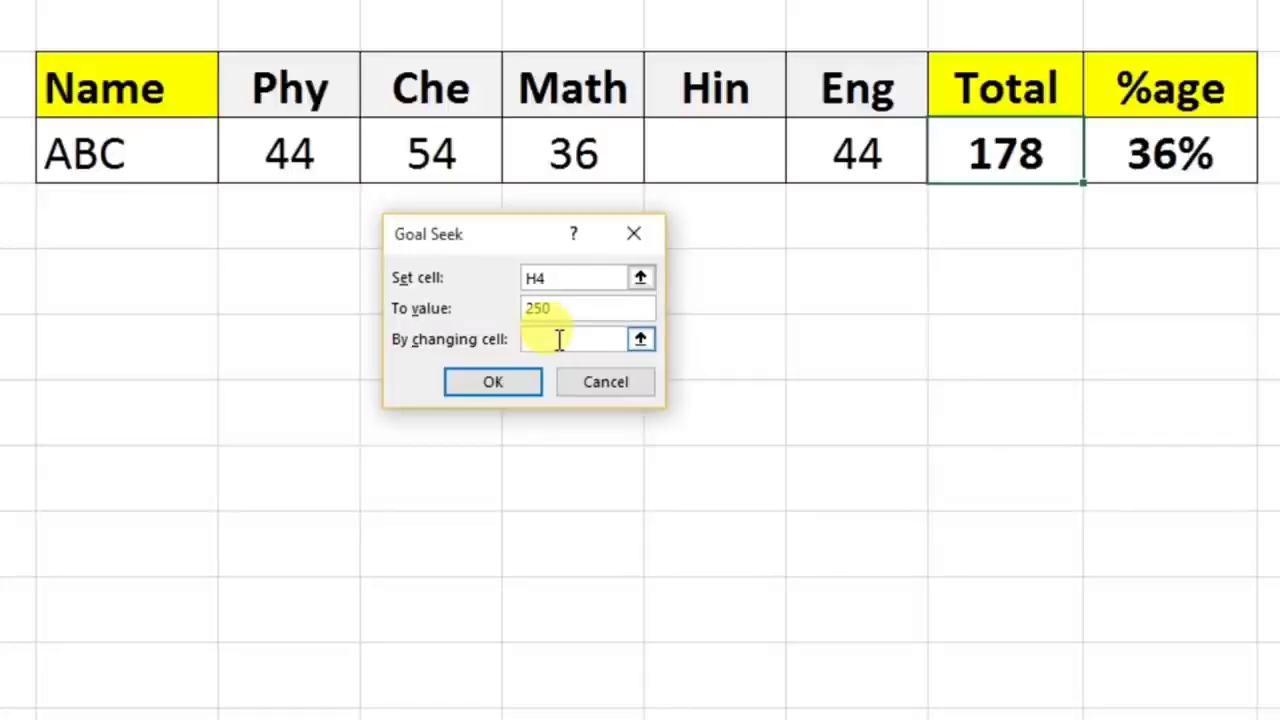
pyautogui.click(720, 162)
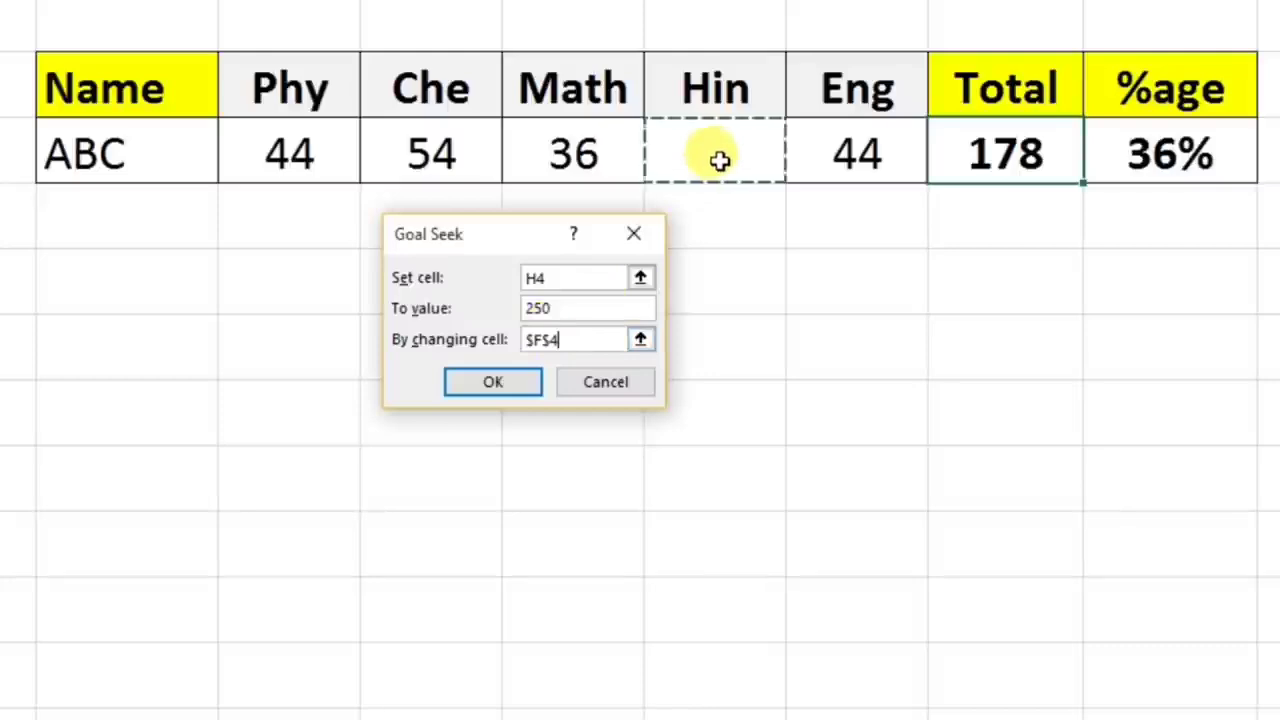
pyautogui.click(499, 385)
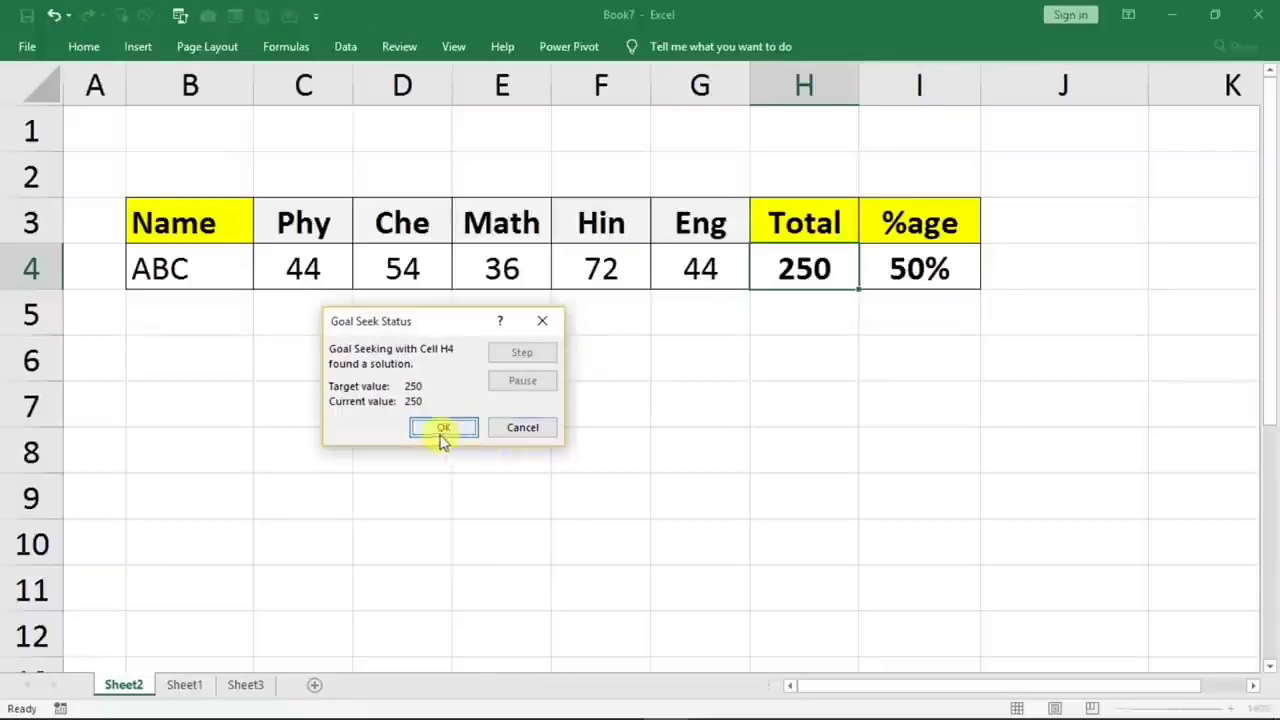
pyautogui.click(443, 428)
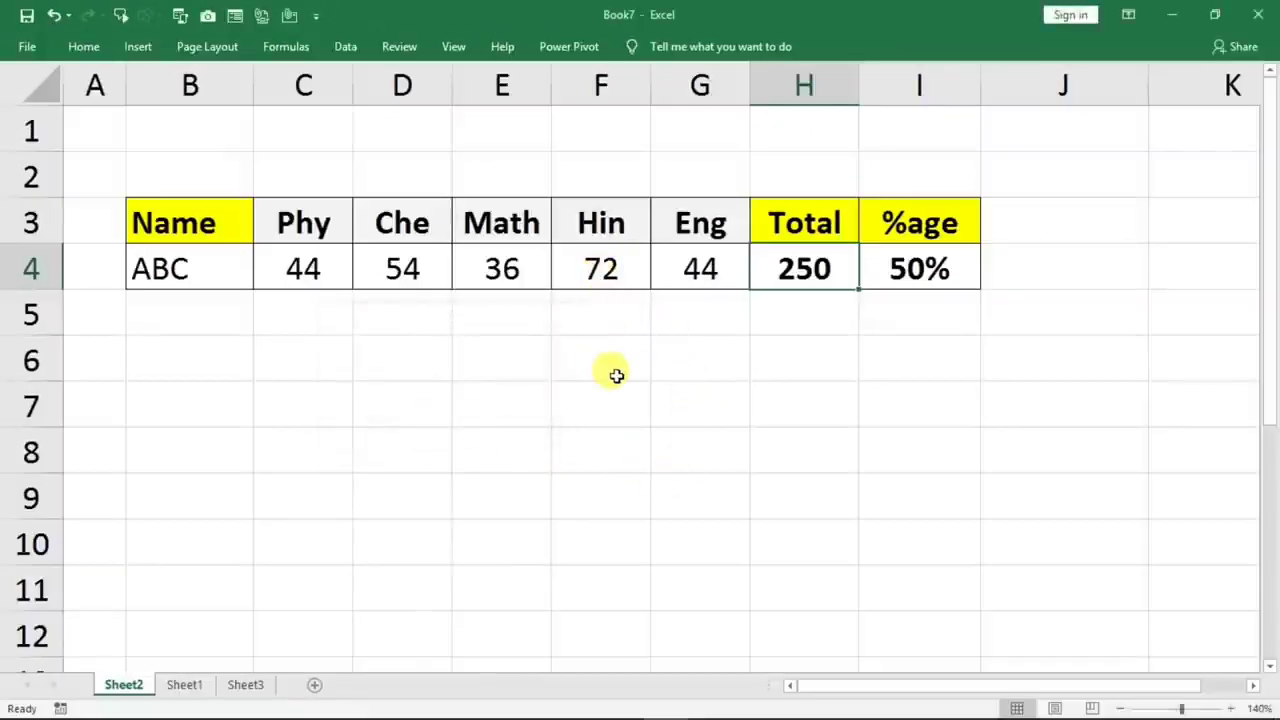
pyautogui.hotkey('ctrl', 'z')
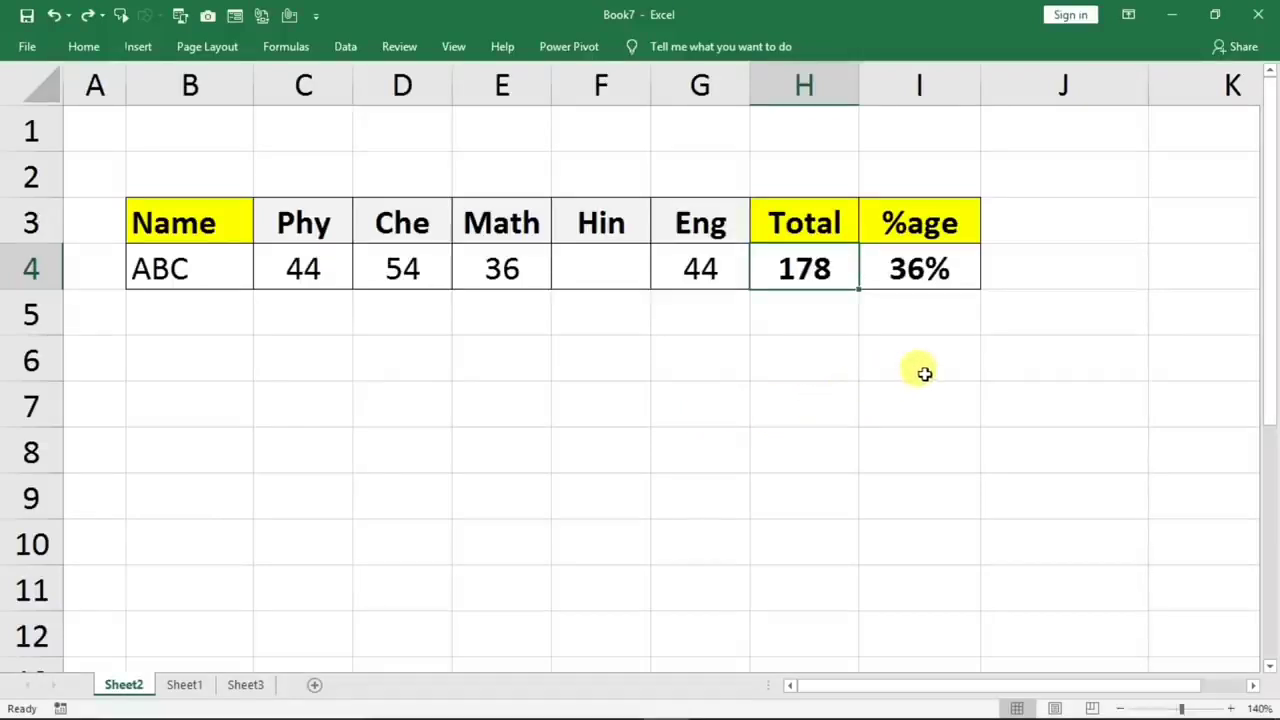
# - Run Goal Seek to bring the %age in I4 to 60% by changing the Hin mark in F4, and discard the solution
pyautogui.click(946, 278)
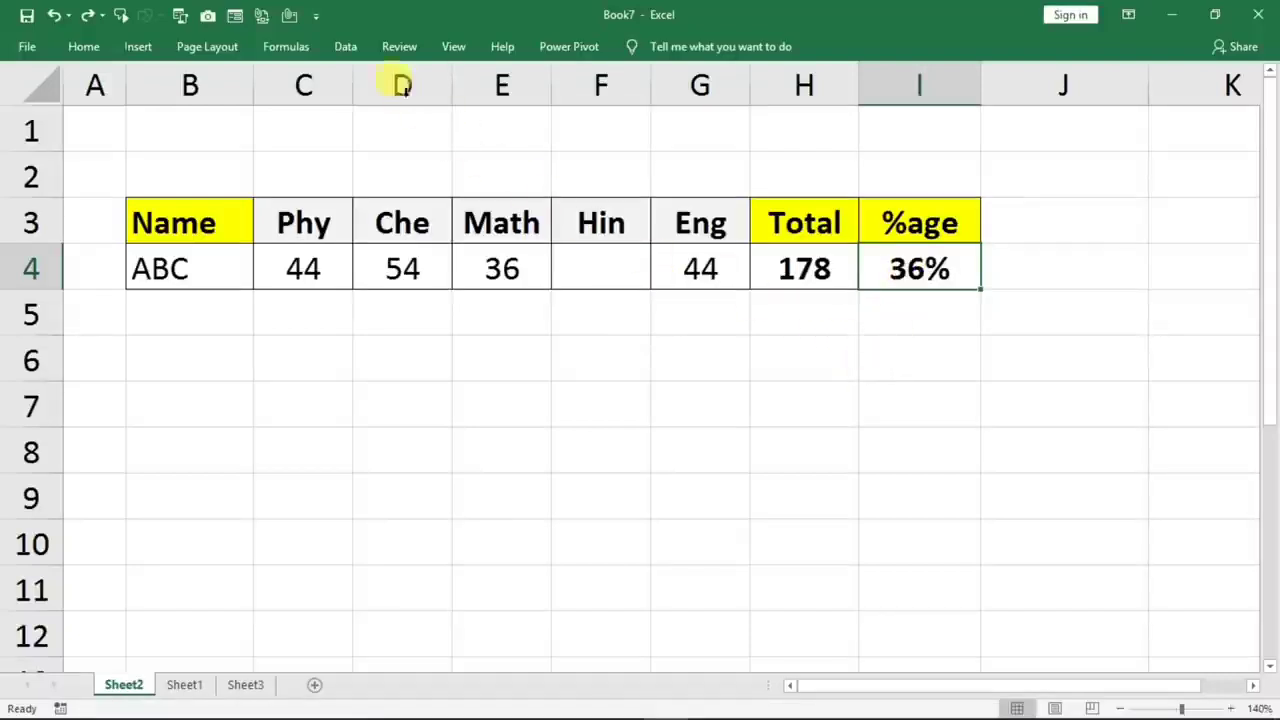
pyautogui.click(346, 47)
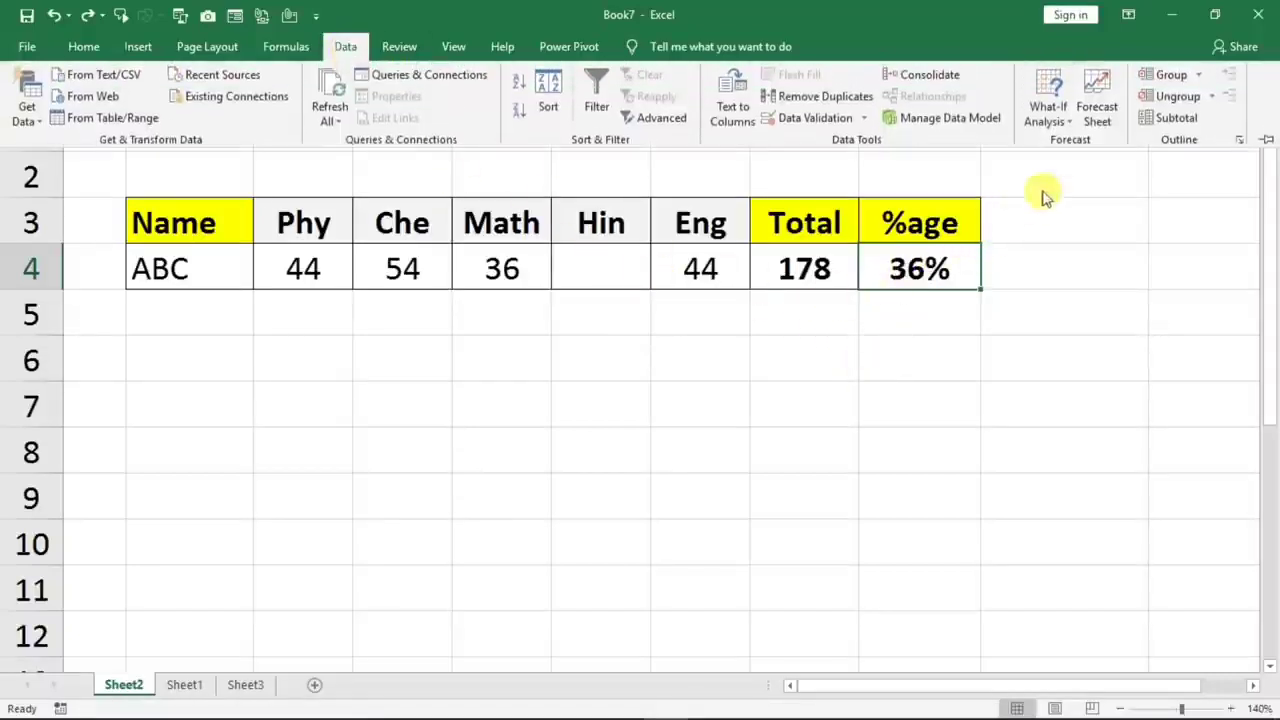
pyautogui.click(1047, 108)
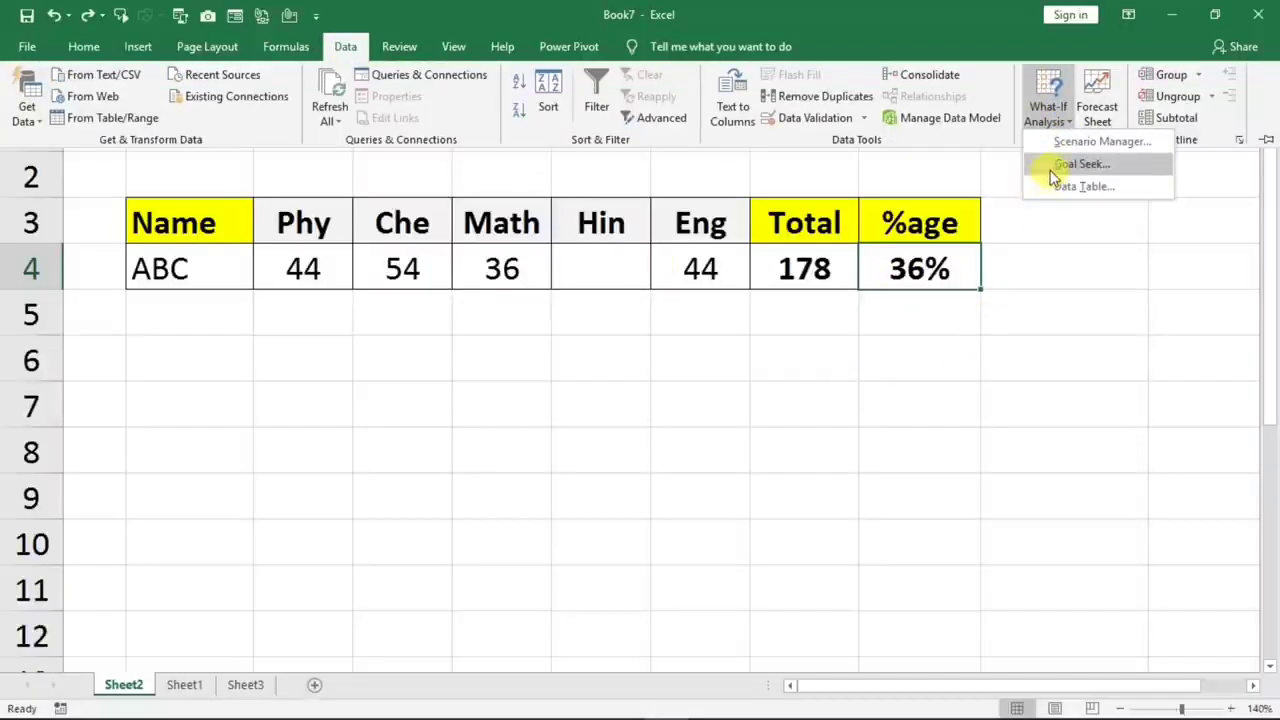
pyautogui.click(1050, 166)
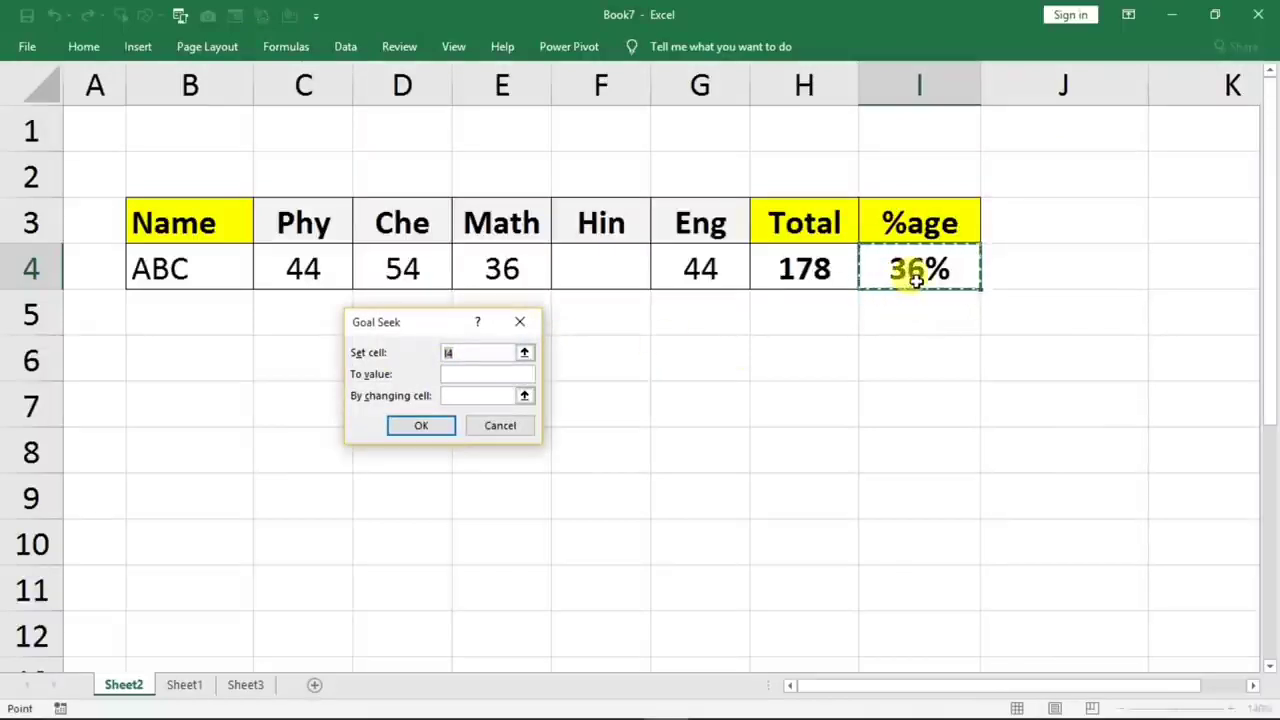
pyautogui.click(474, 371)
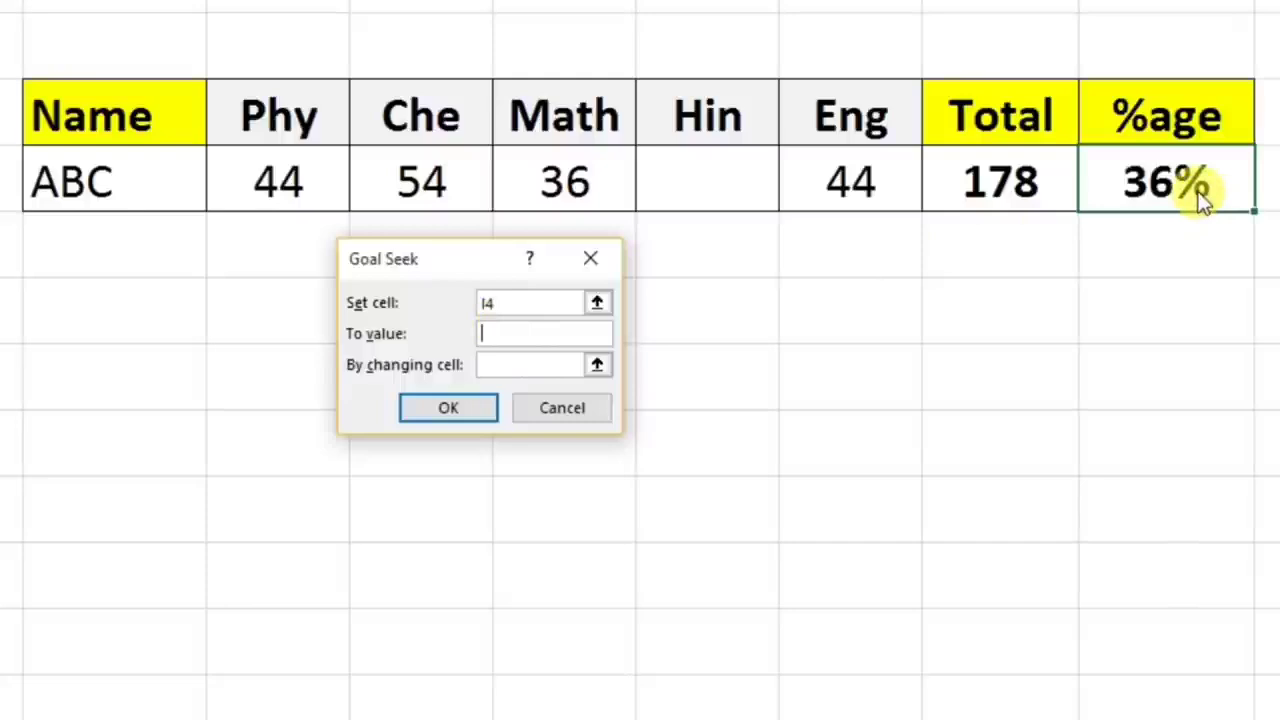
pyautogui.write('60%')
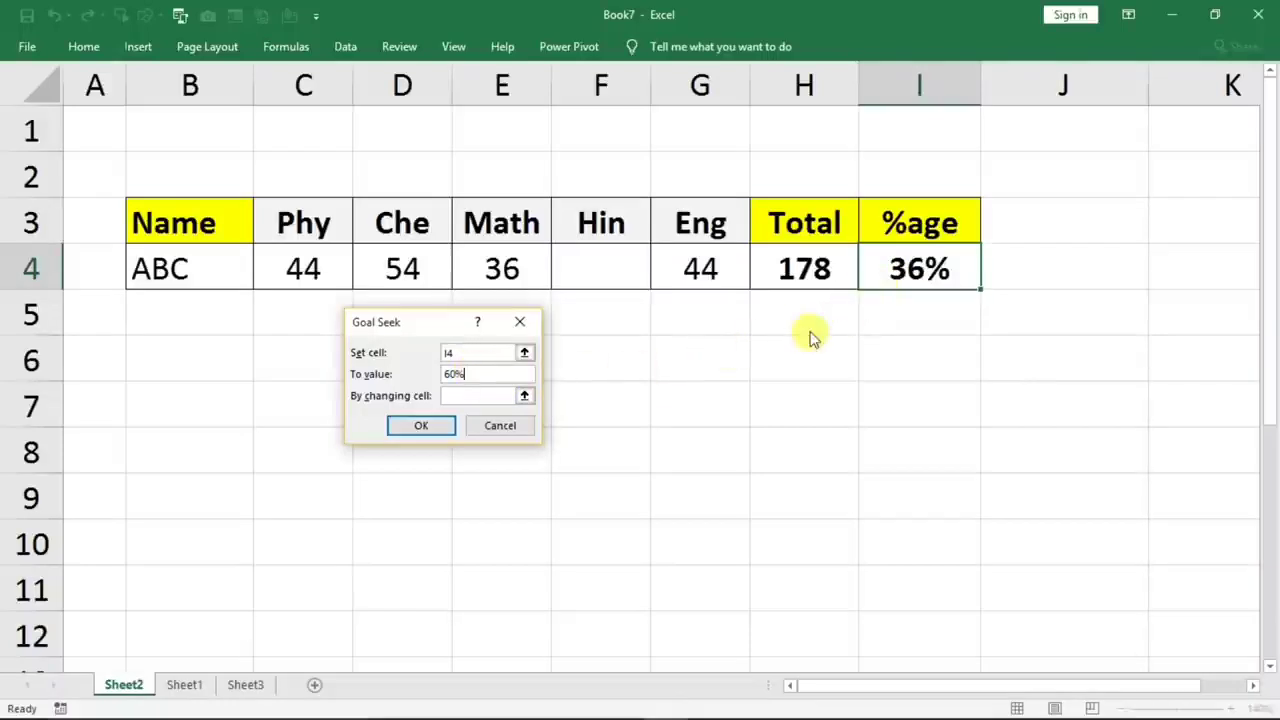
pyautogui.click(486, 396)
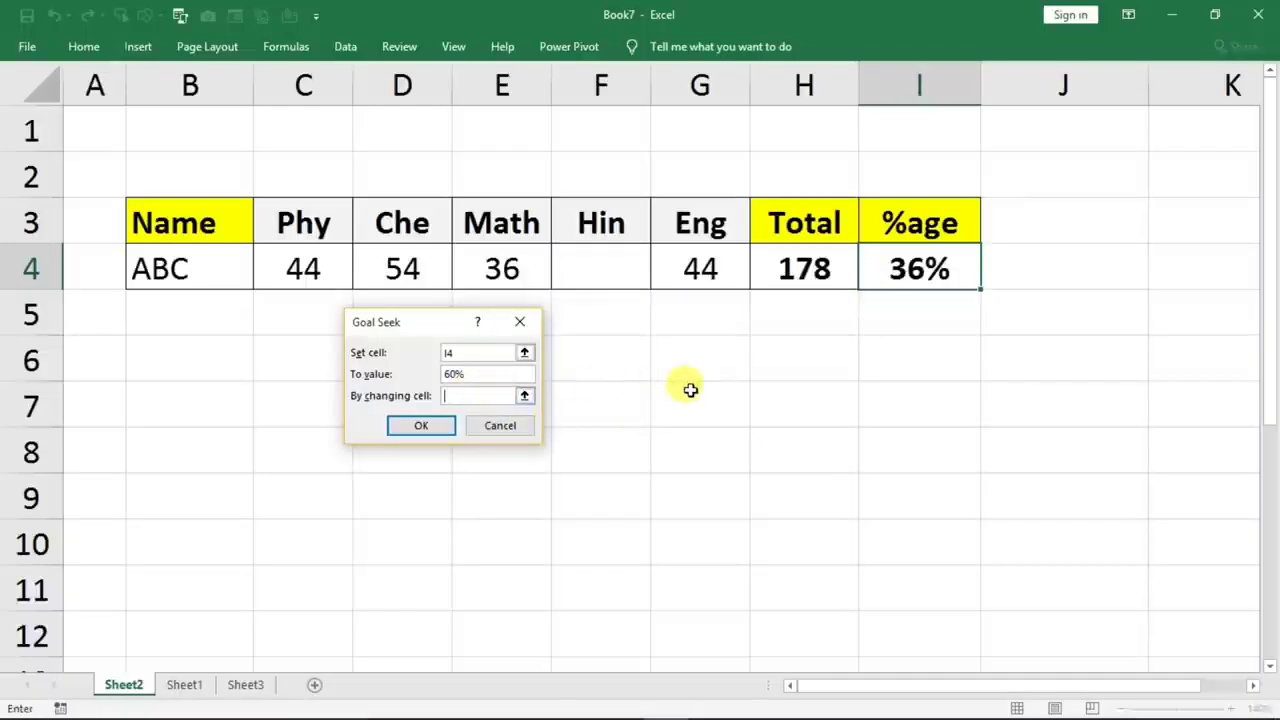
pyautogui.click(588, 268)
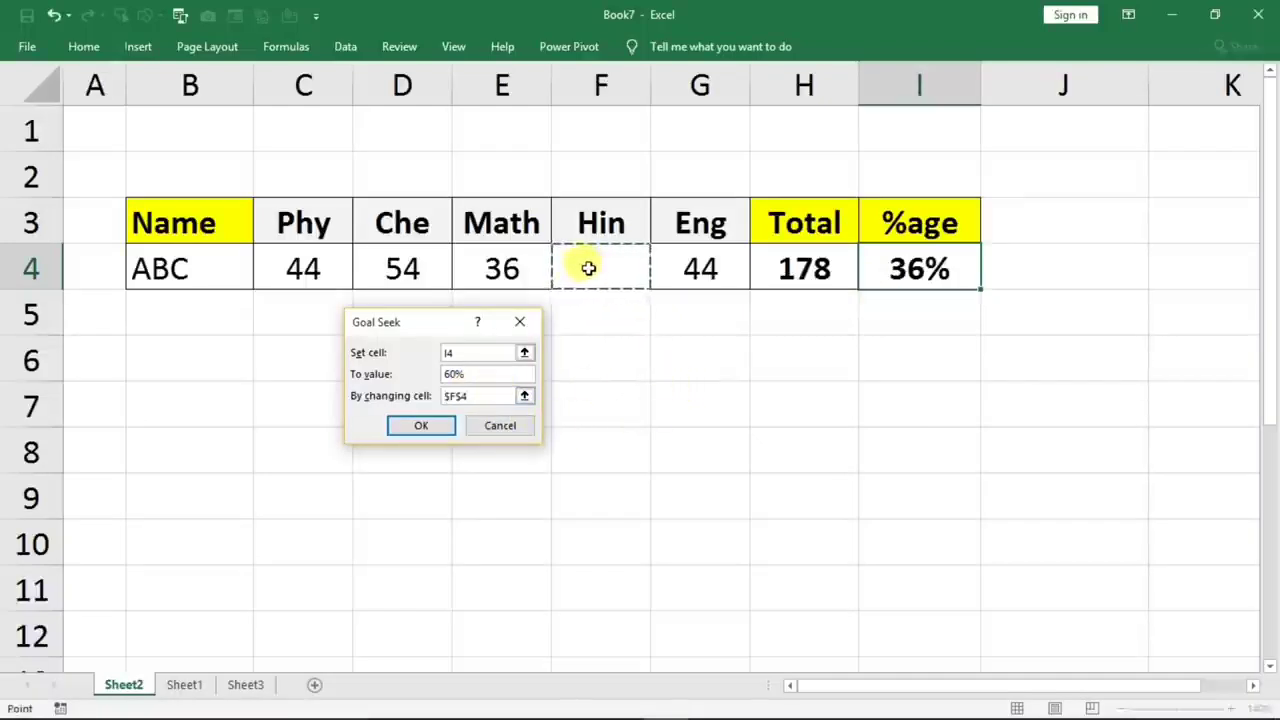
pyautogui.click(428, 428)
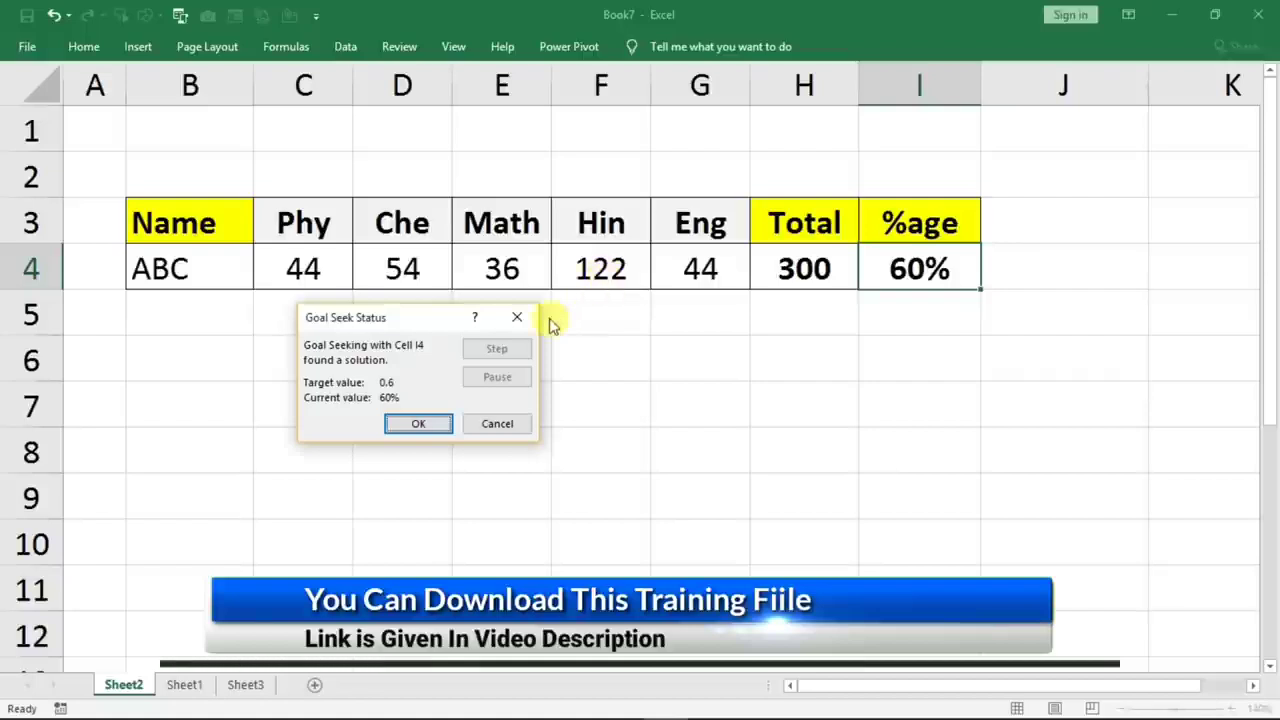
pyautogui.click(517, 317)
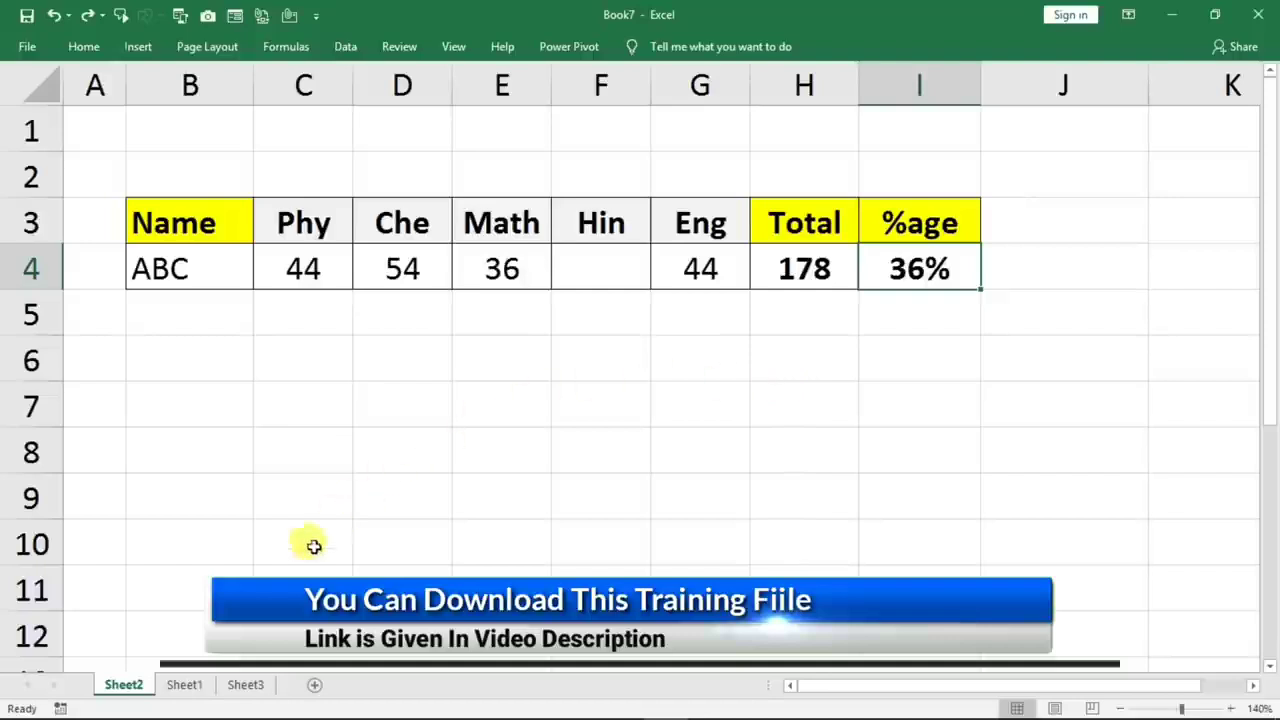
# - Switch to Sheet1 and examine the Units, Unit Price and AMOUNT cells in C3:C5
pyautogui.click(183, 688)
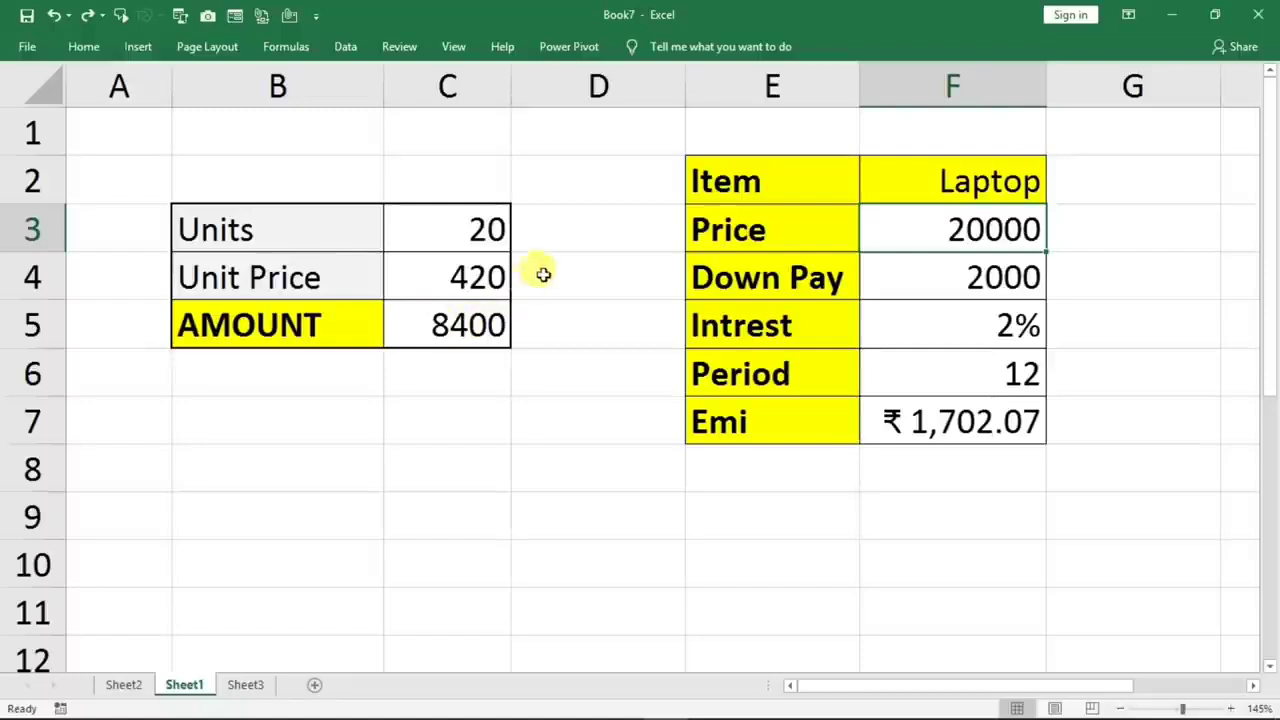
pyautogui.click(441, 230)
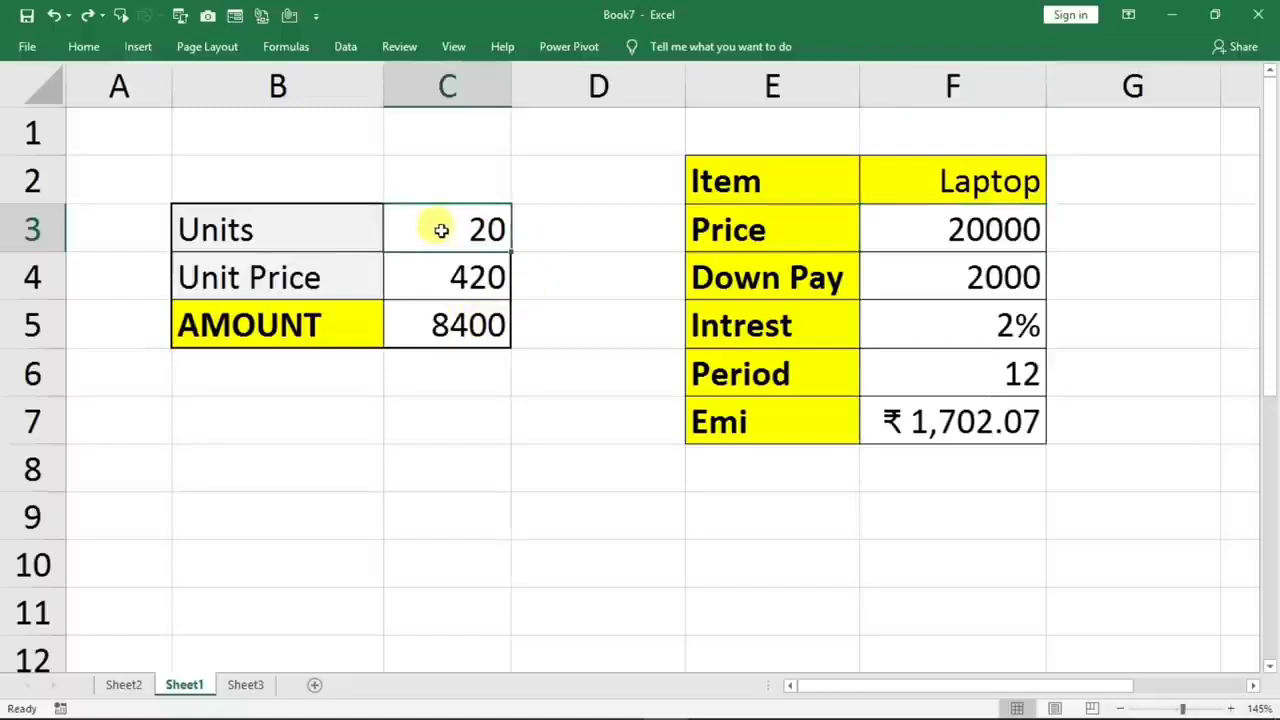
pyautogui.click(426, 283)
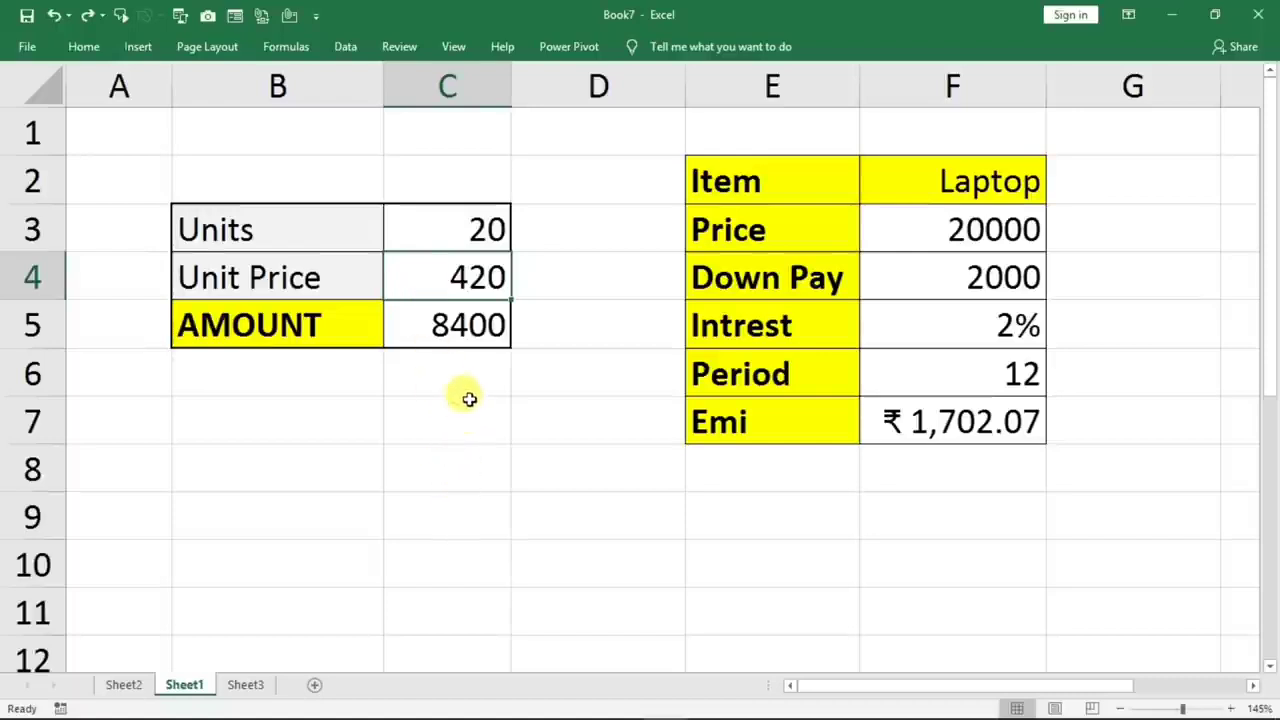
pyautogui.click(423, 332)
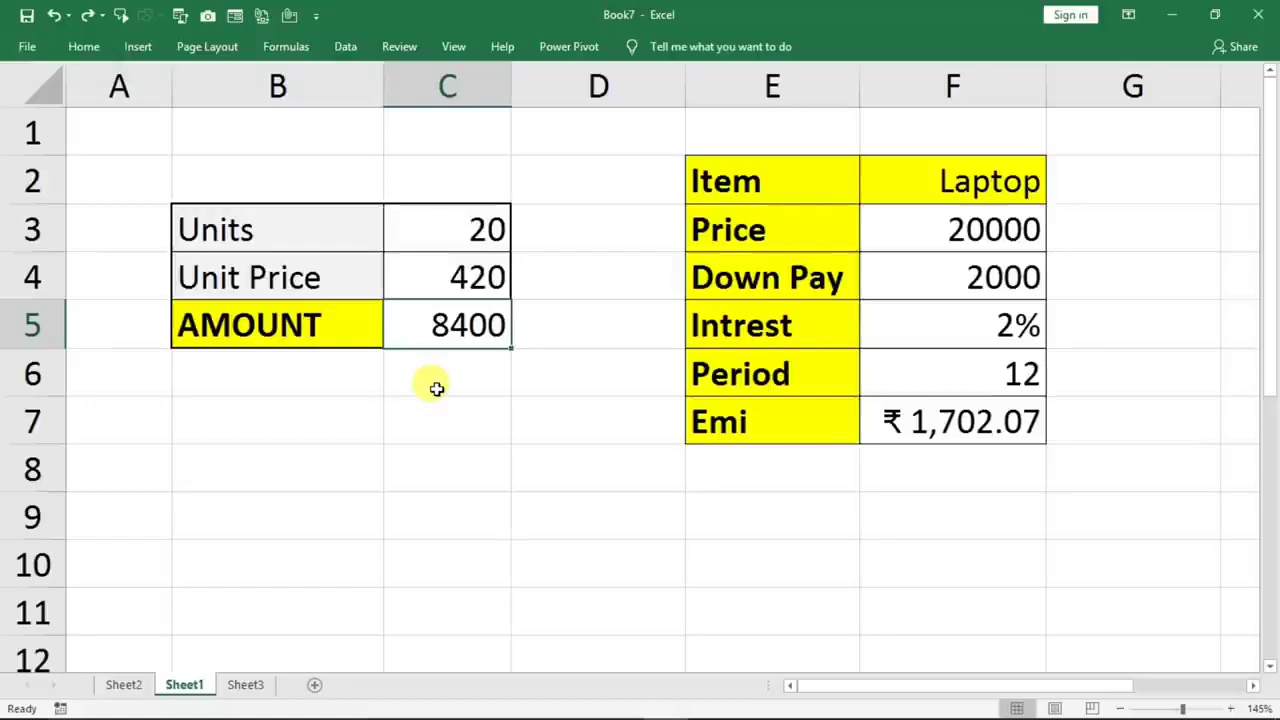
pyautogui.click(457, 221)
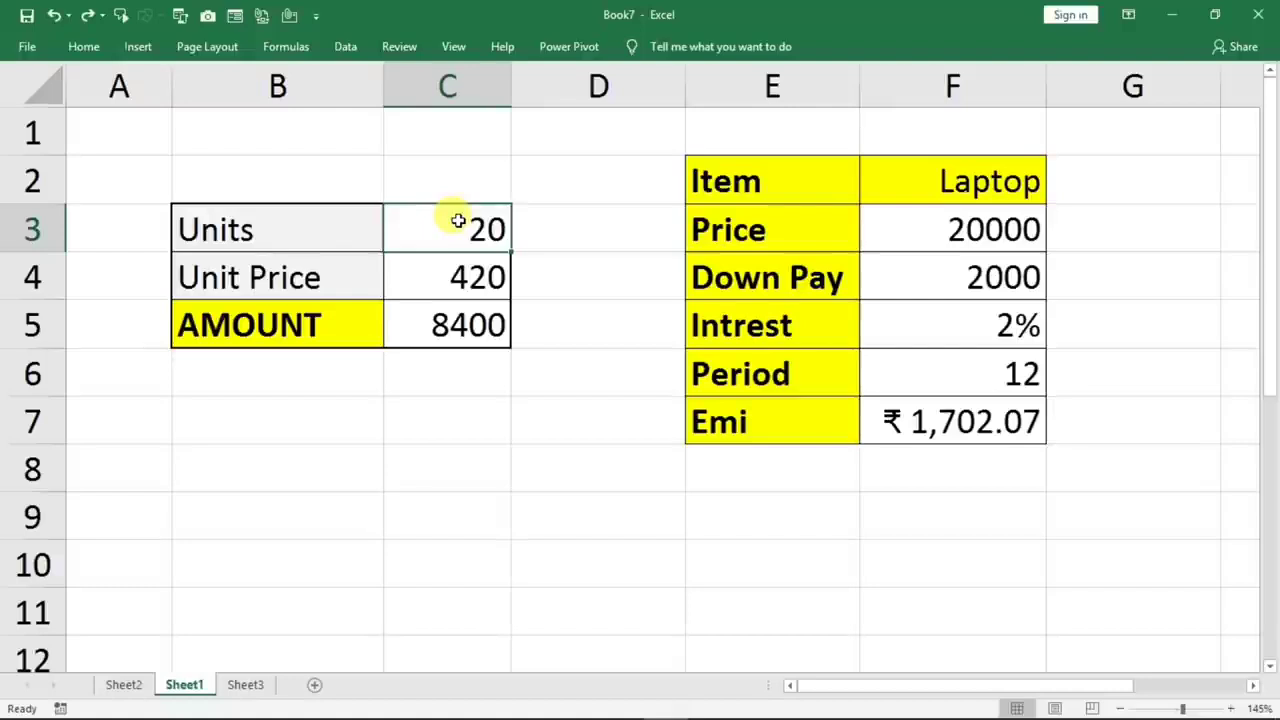
pyautogui.click(419, 279)
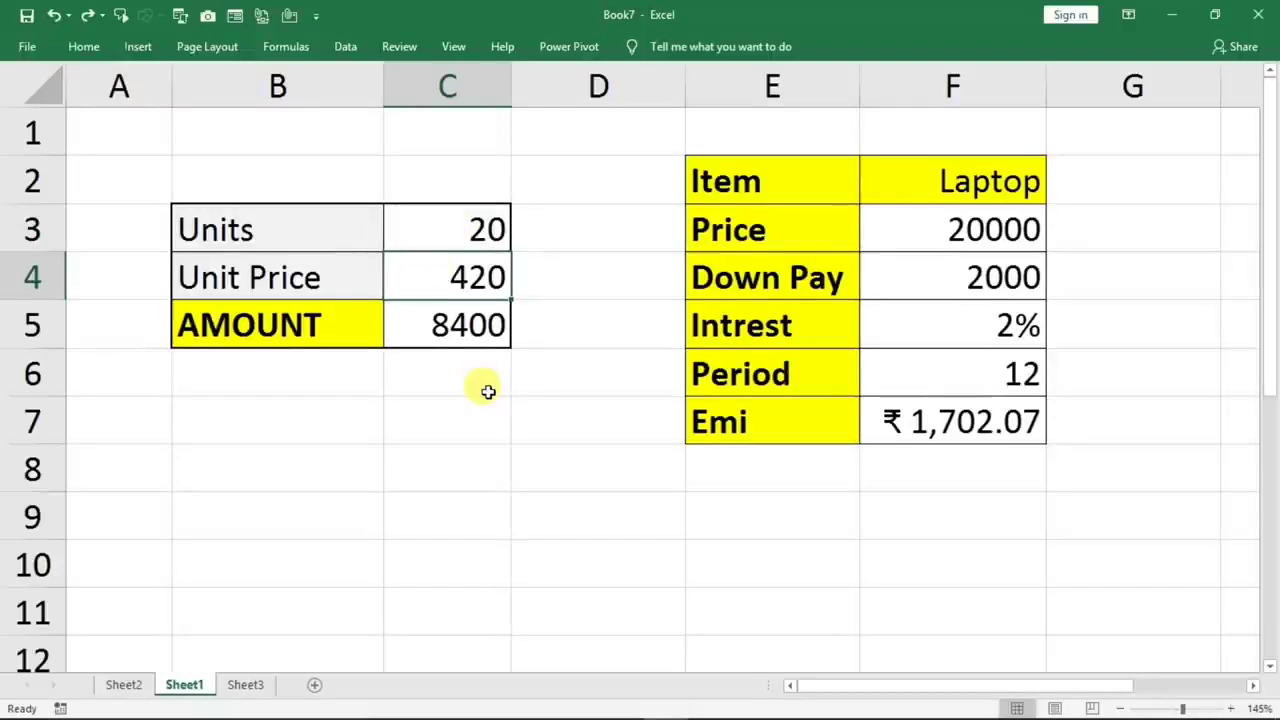
# - Run Goal Seek to bring the AMOUNT in C5 to 10000 by changing the Unit Price in C4, and discard the solution
pyautogui.click(437, 337)
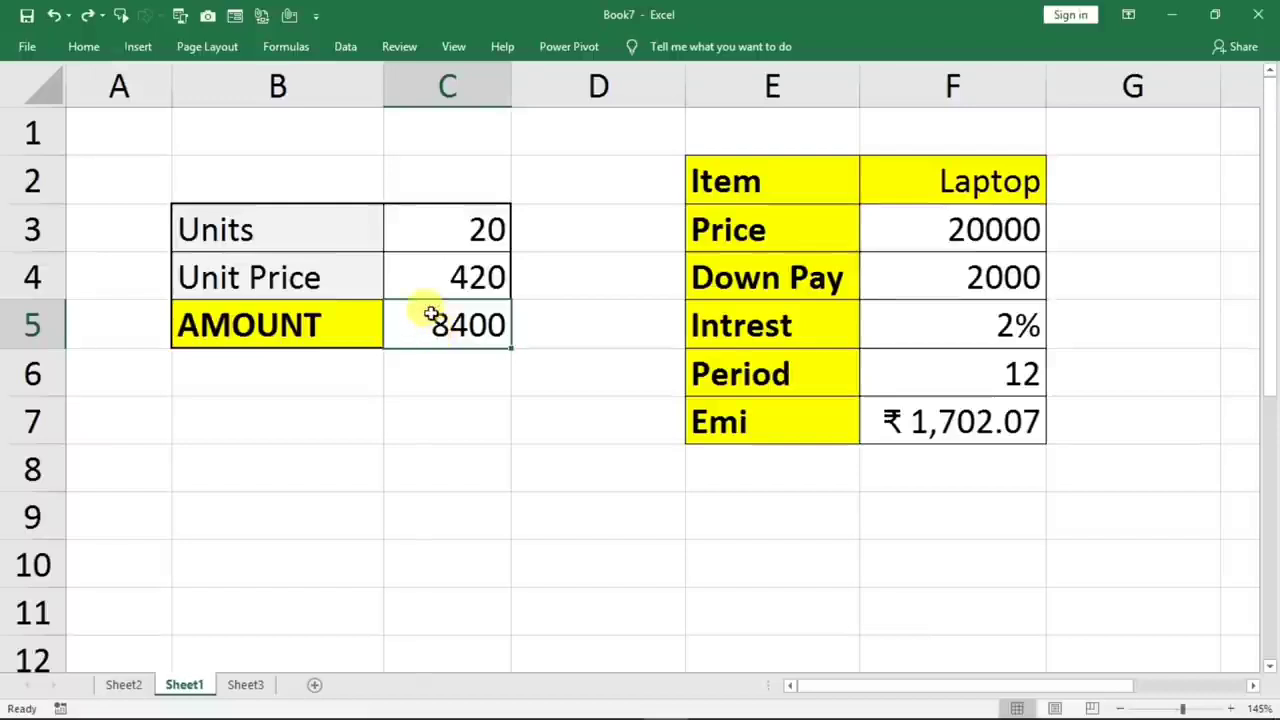
pyautogui.click(345, 49)
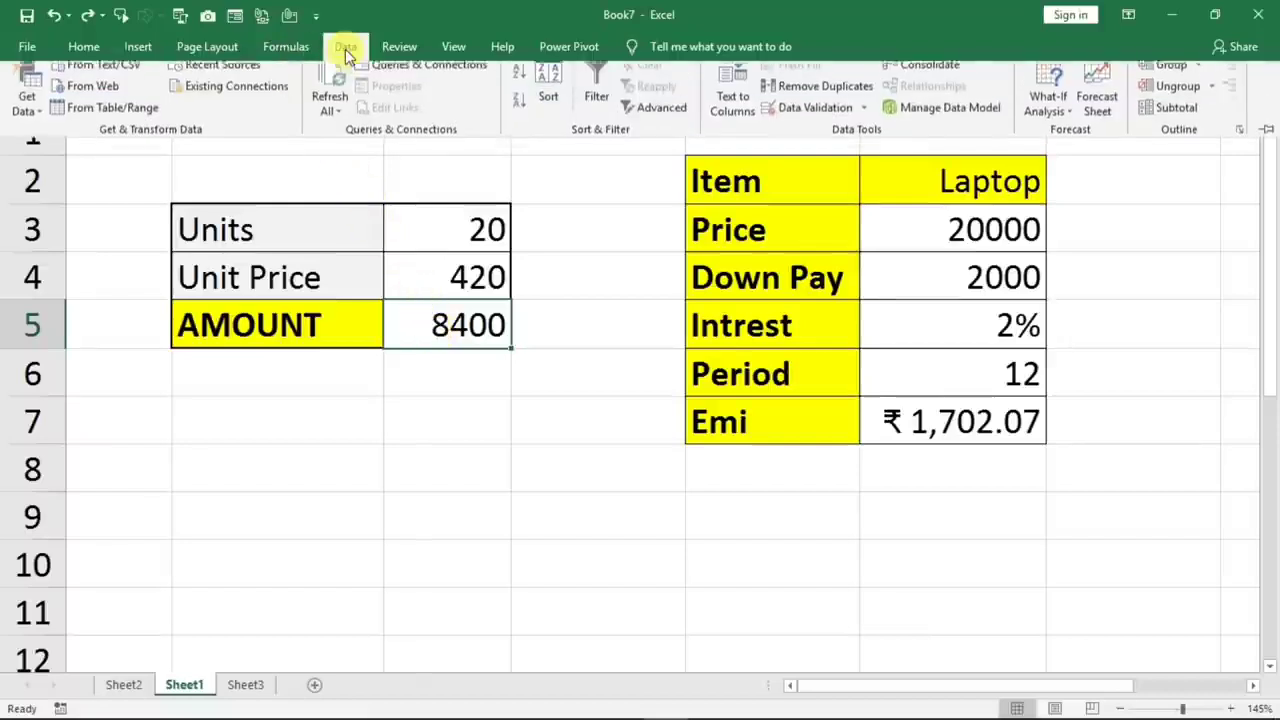
pyautogui.click(1033, 120)
pyautogui.click(1045, 242)
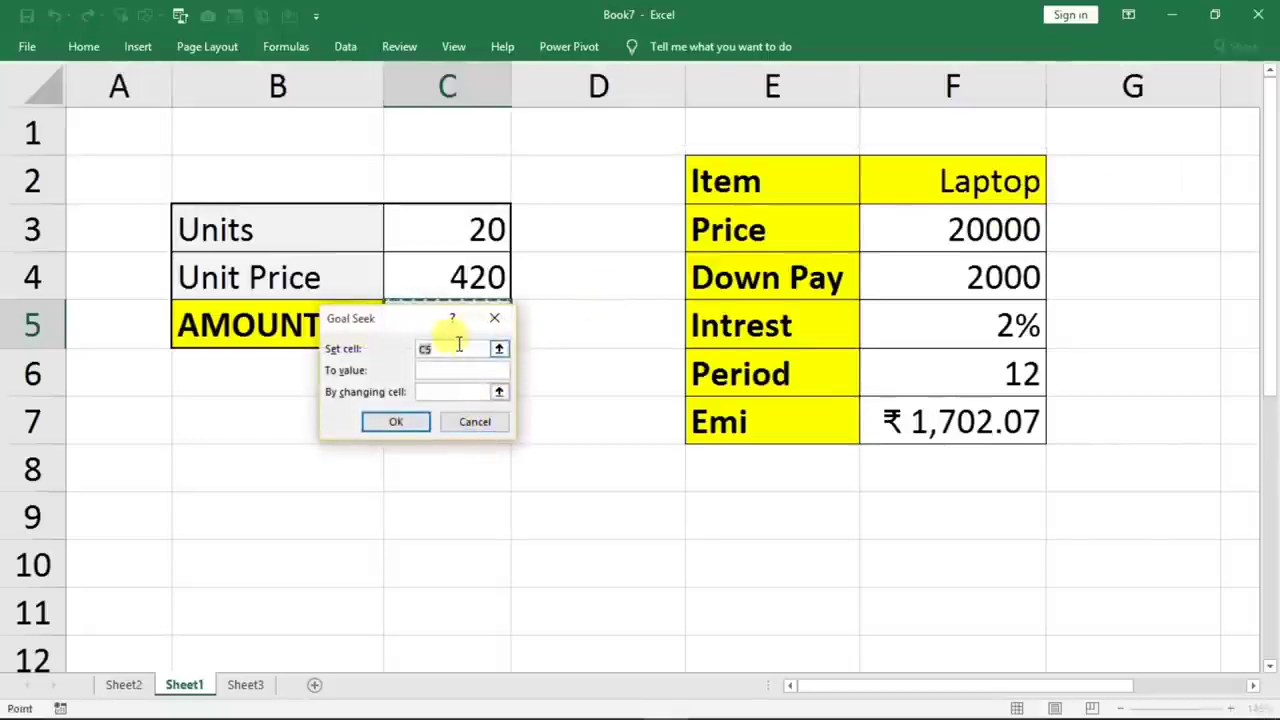
pyautogui.moveTo(402, 319); pyautogui.dragTo(271, 436)
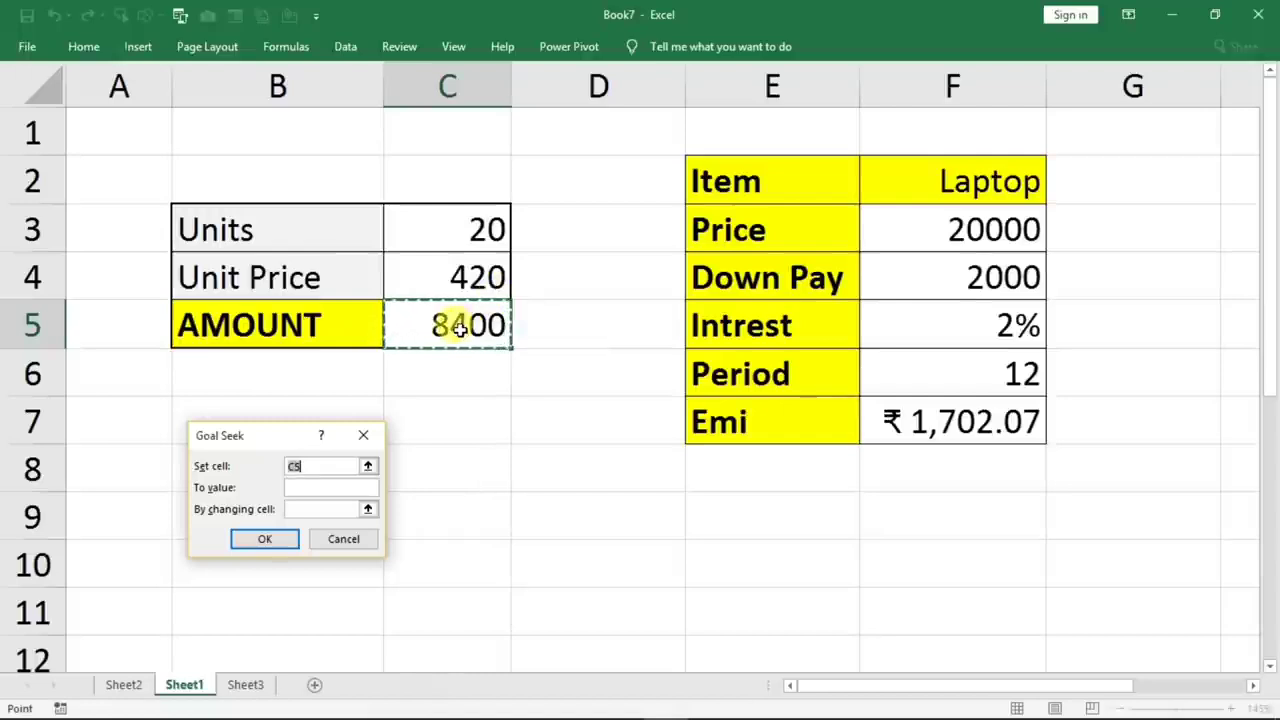
pyautogui.click(308, 487)
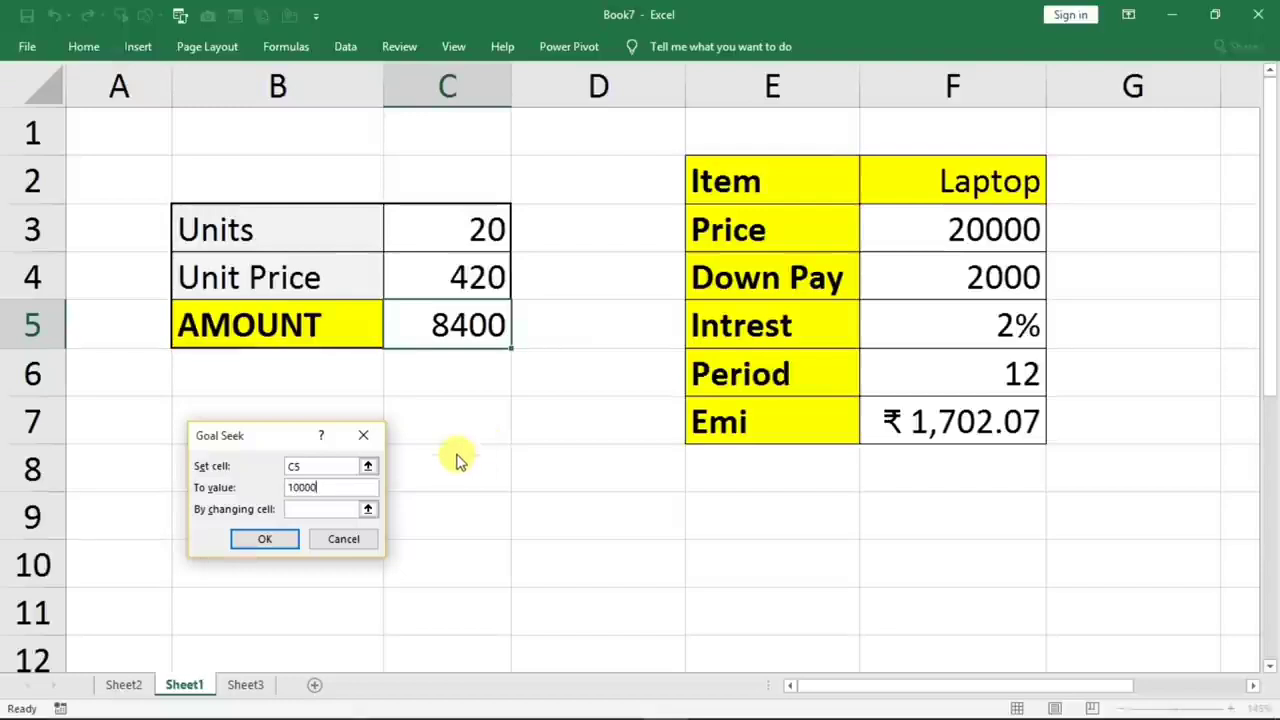
pyautogui.click(311, 511)
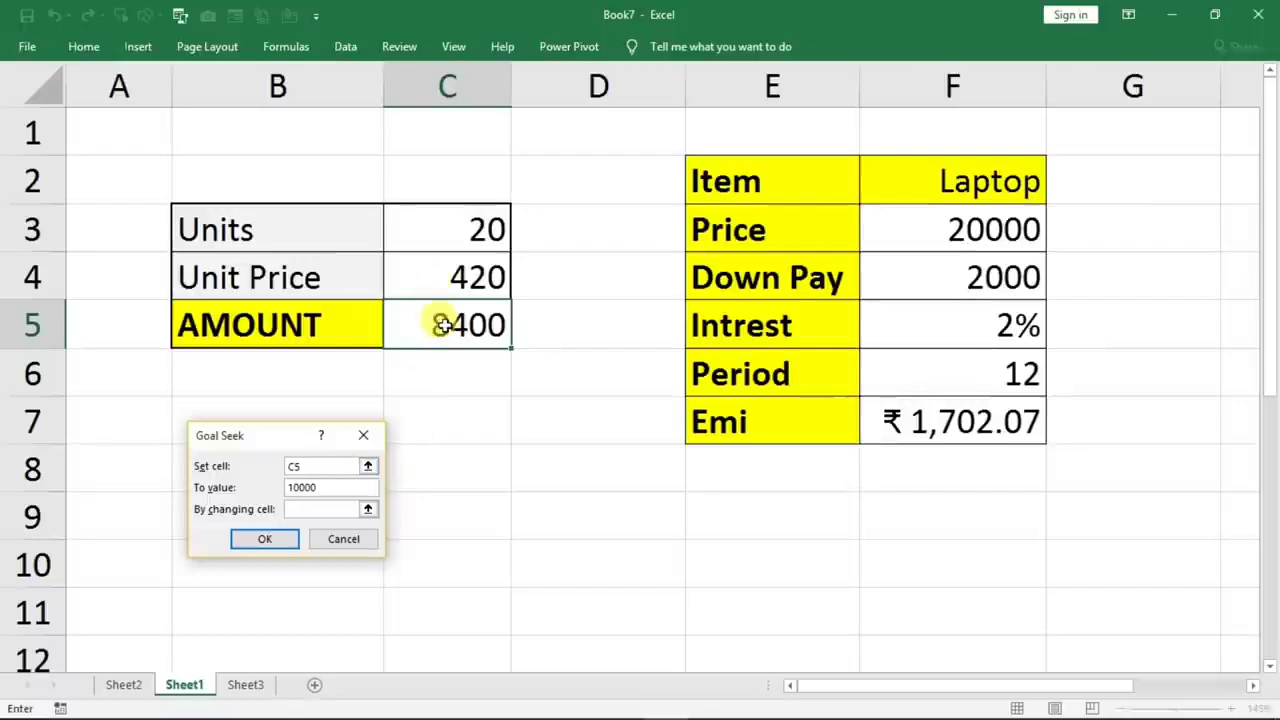
pyautogui.click(437, 280)
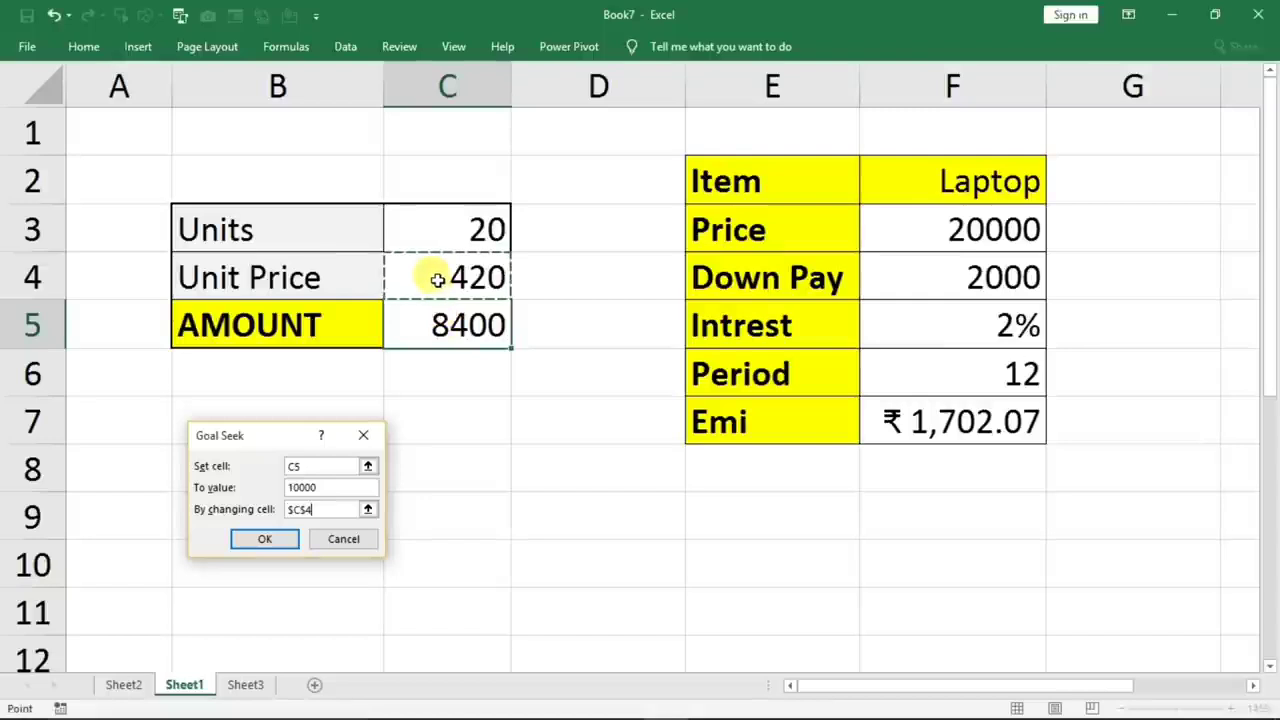
pyautogui.click(258, 539)
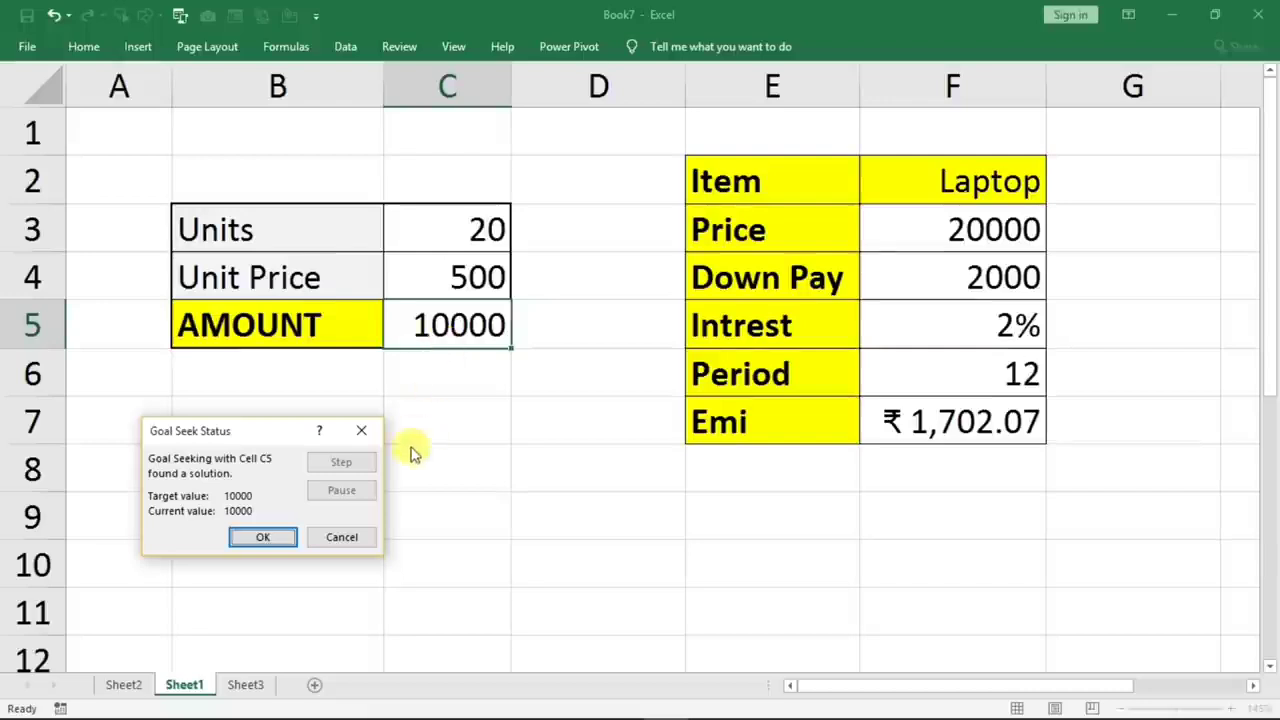
pyautogui.click(358, 432)
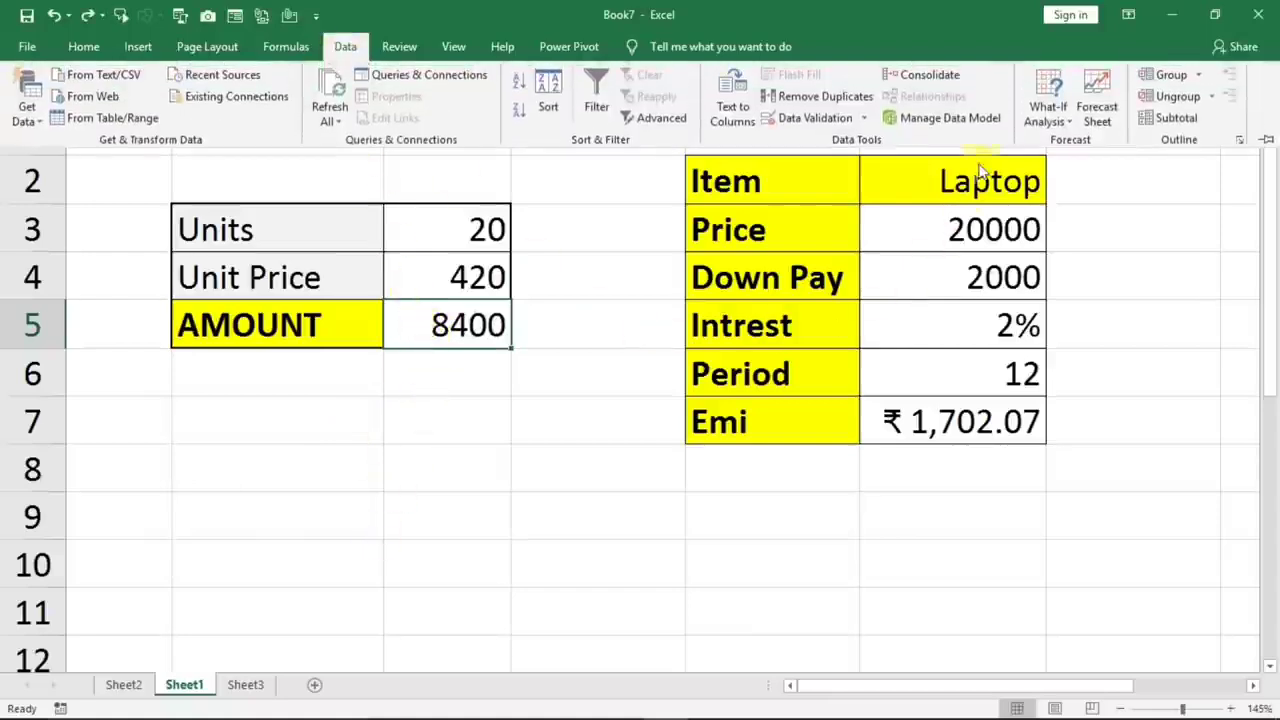
# - Run Goal Seek to bring the AMOUNT in C5 to 10000 by changing the Units in C3, and discard the solution
pyautogui.click(1048, 105)
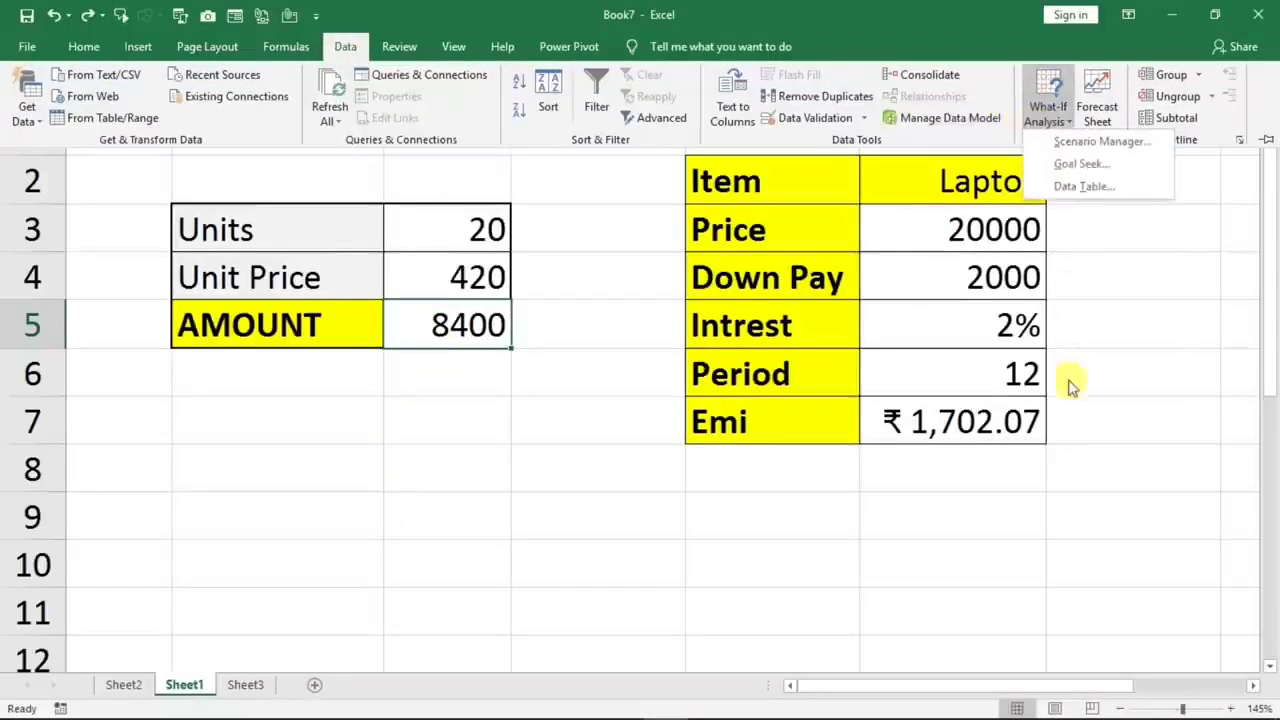
pyautogui.click(1082, 163)
pyautogui.click(288, 462)
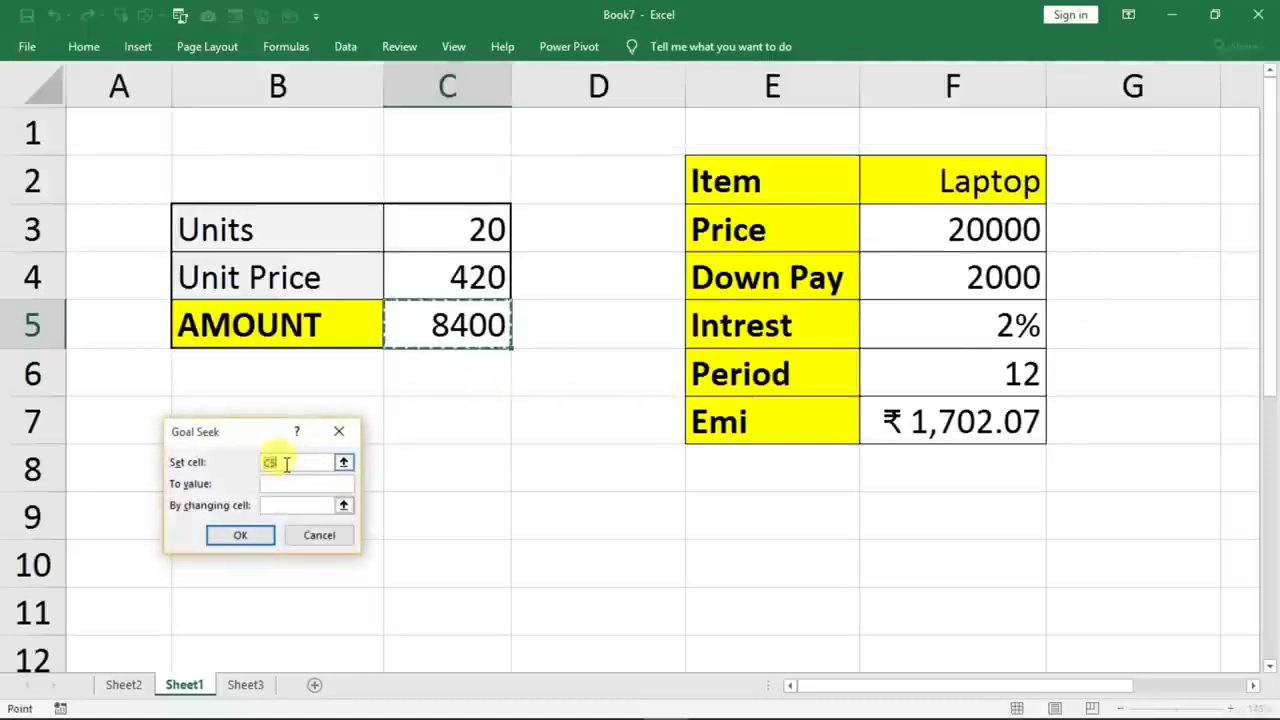
pyautogui.click(291, 482)
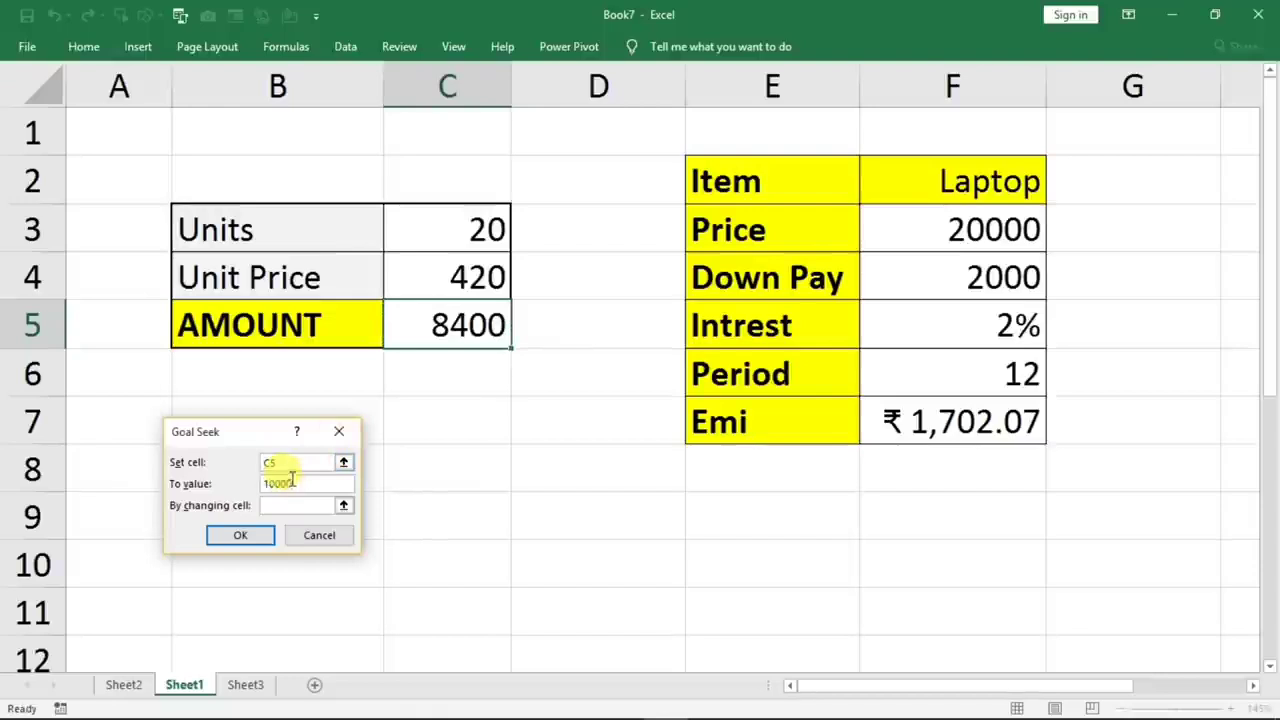
pyautogui.click(295, 505)
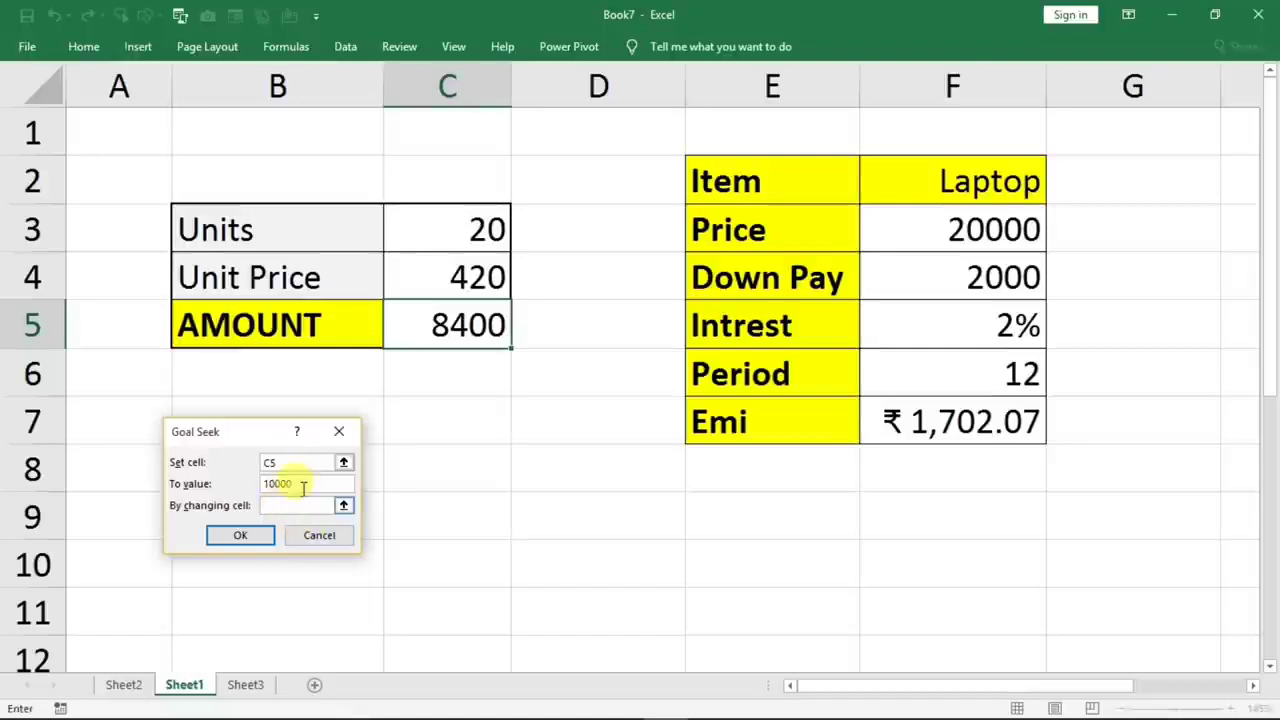
pyautogui.click(415, 231)
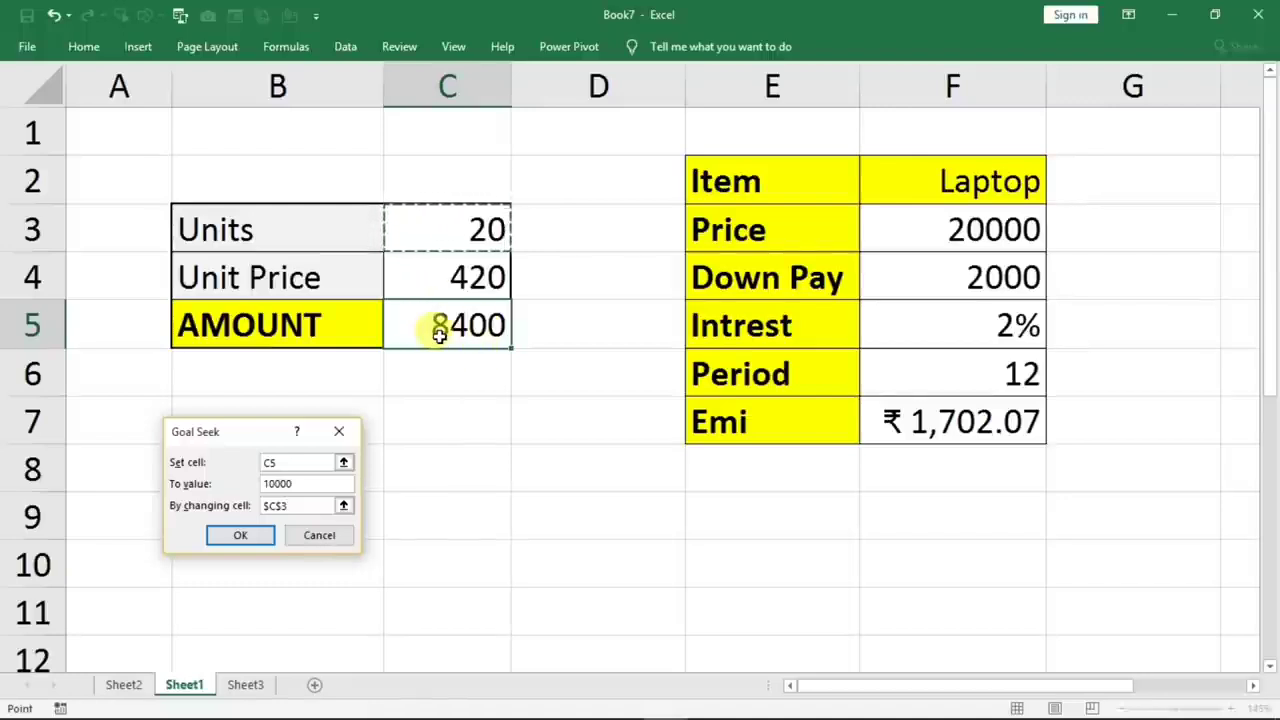
pyautogui.click(241, 535)
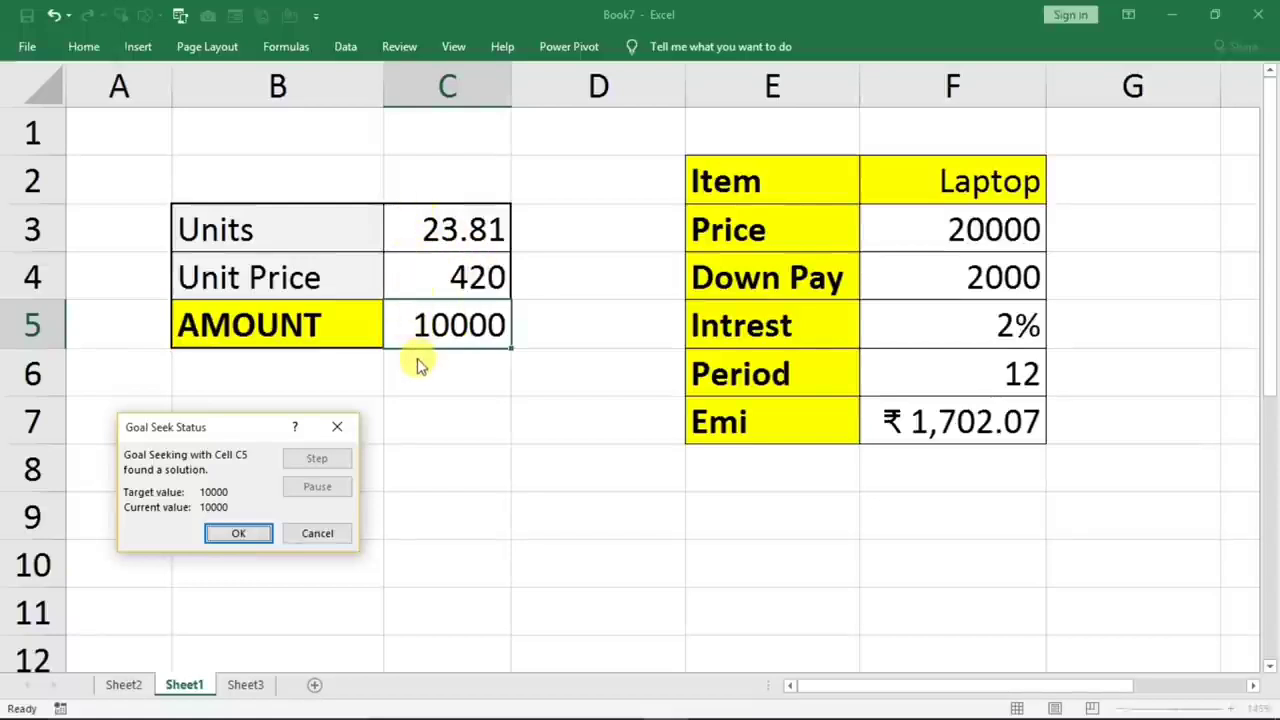
pyautogui.click(335, 430)
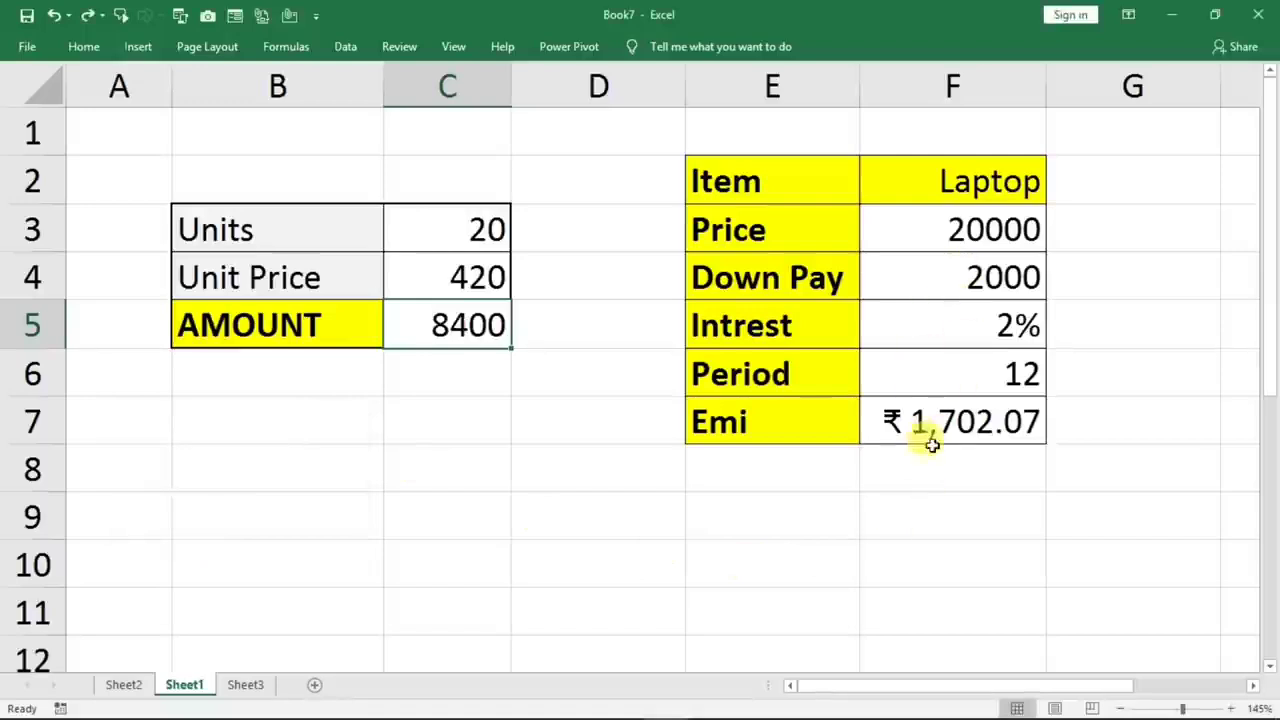
# - Examine the Item, Price, Down Pay and Intrest cells of the laptop loan table
pyautogui.click(960, 188)
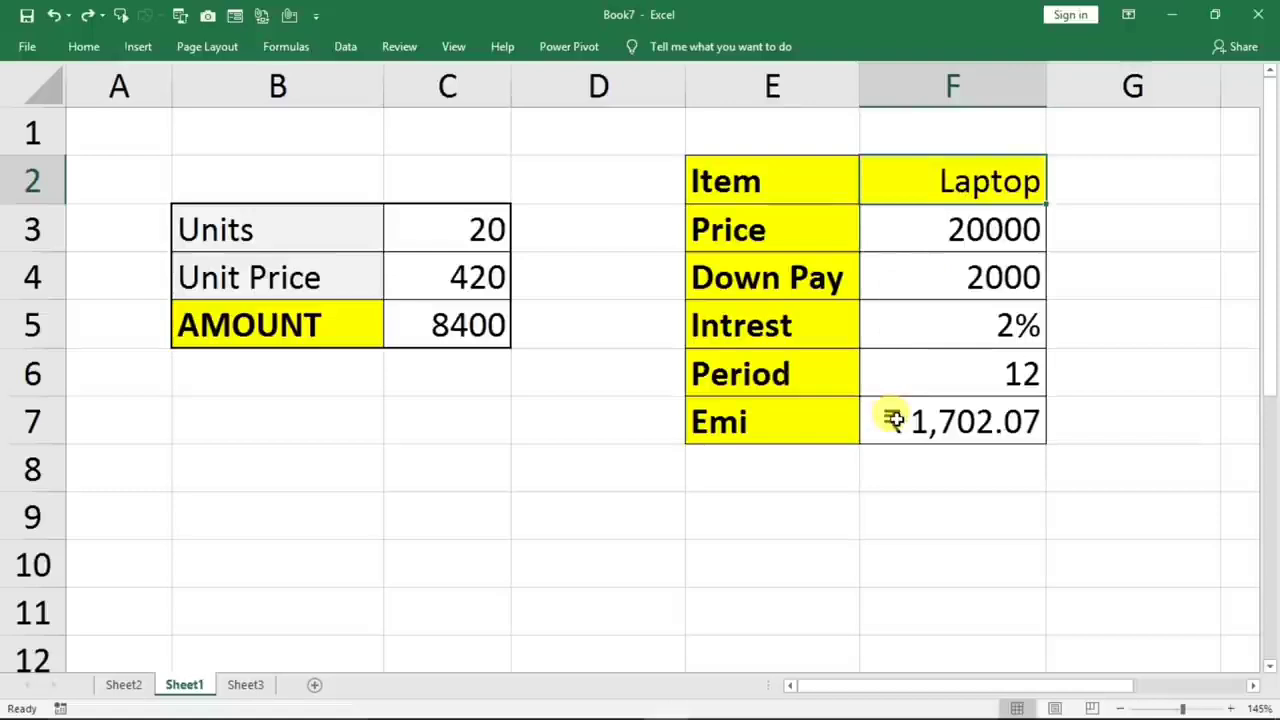
pyautogui.click(938, 232)
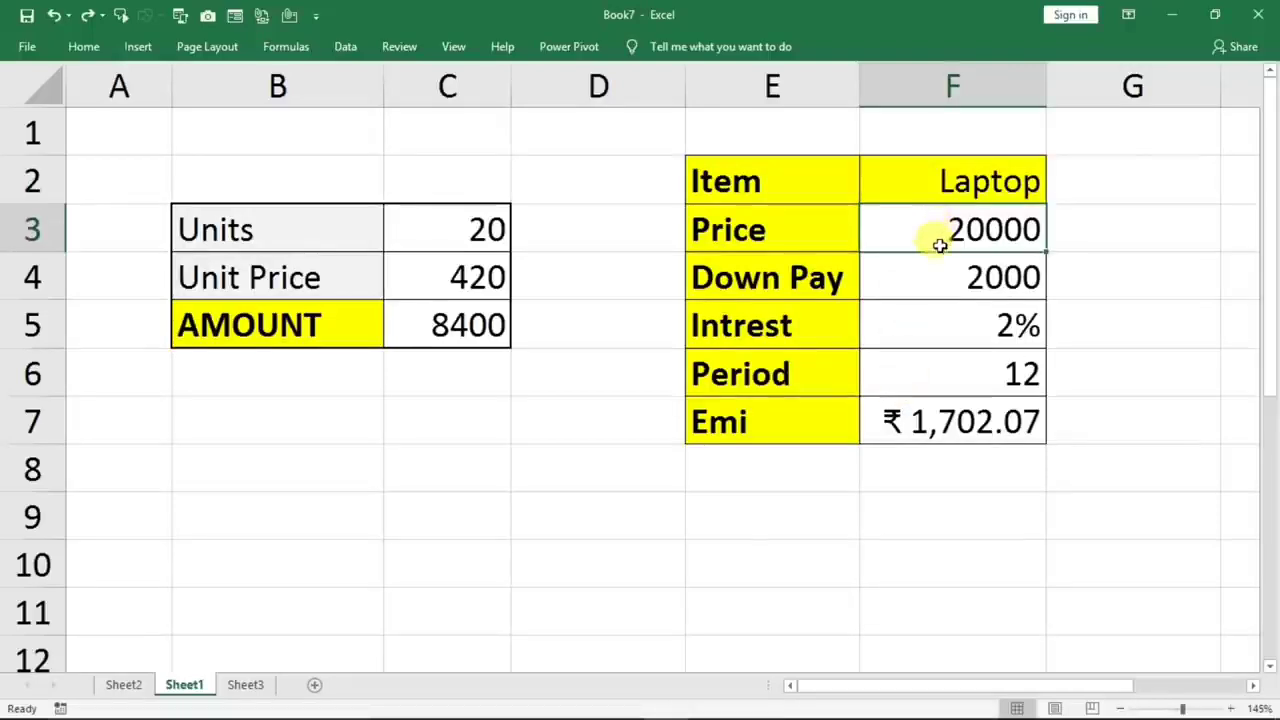
pyautogui.click(951, 280)
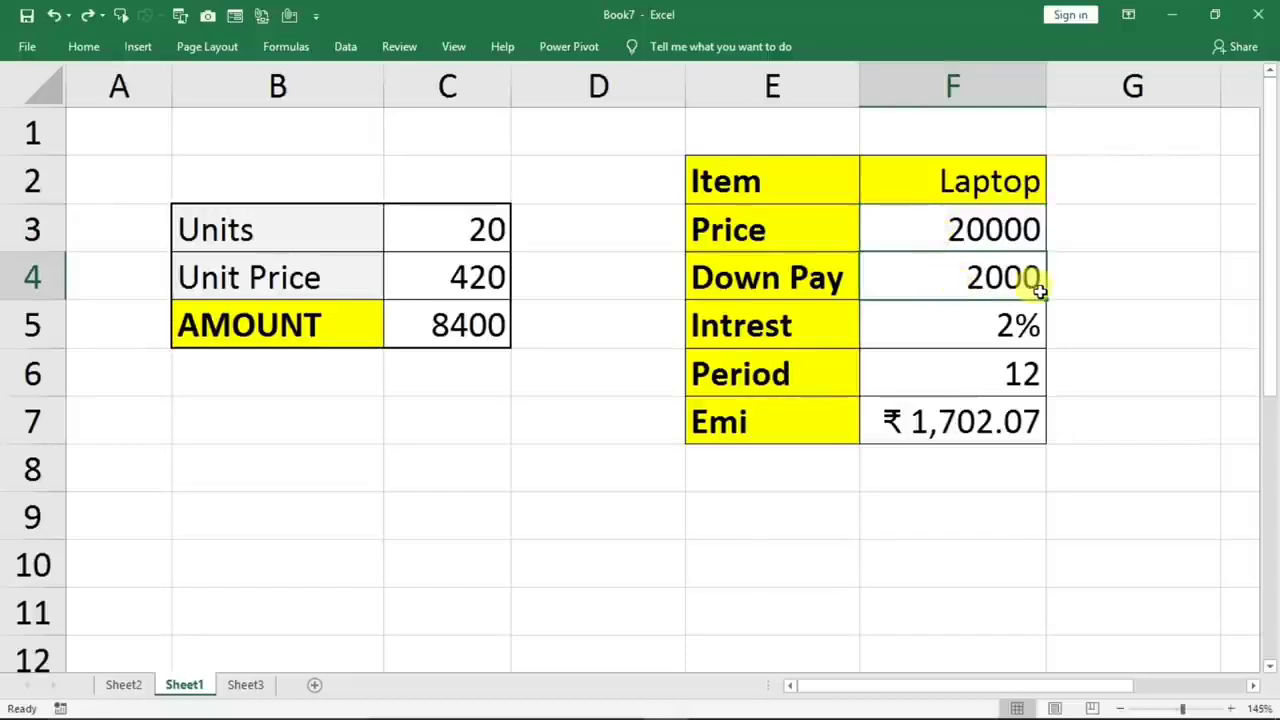
pyautogui.click(970, 333)
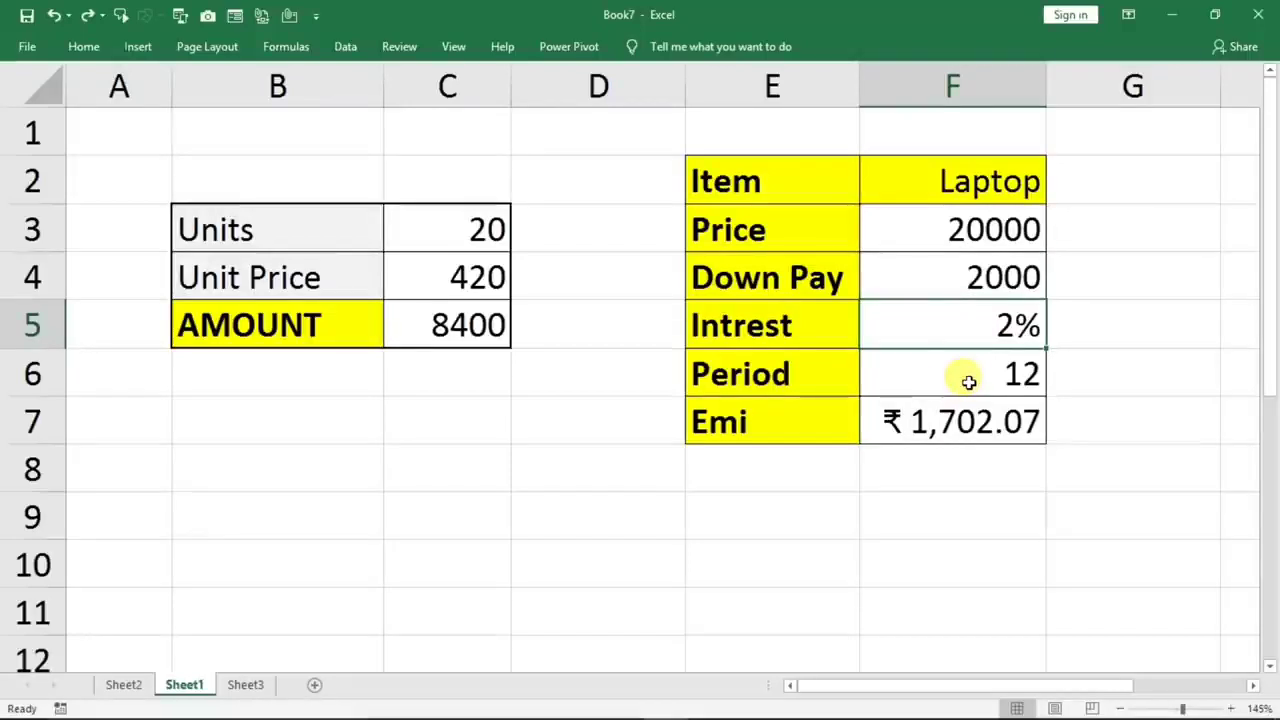
# - Run Goal Seek to bring the Emi in F7 to 1500 by changing the Down Pay in F4, and discard the solution
pyautogui.click(940, 428)
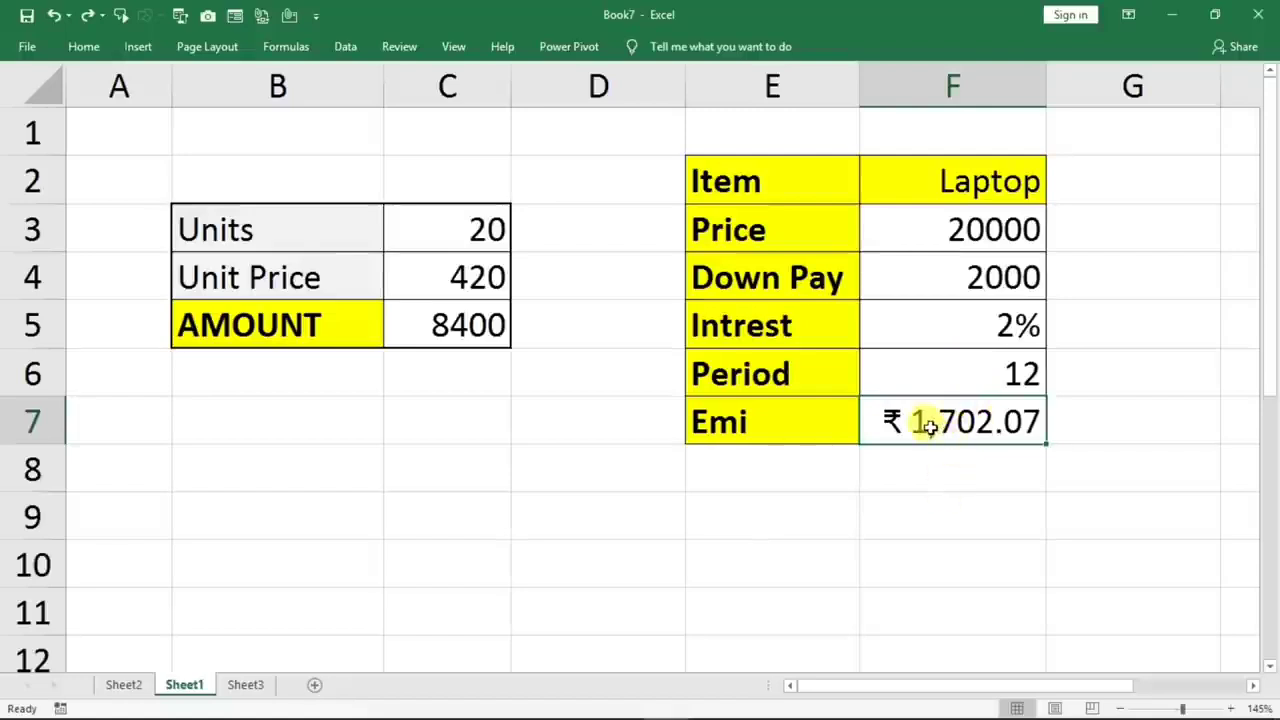
pyautogui.click(346, 48)
pyautogui.click(1047, 100)
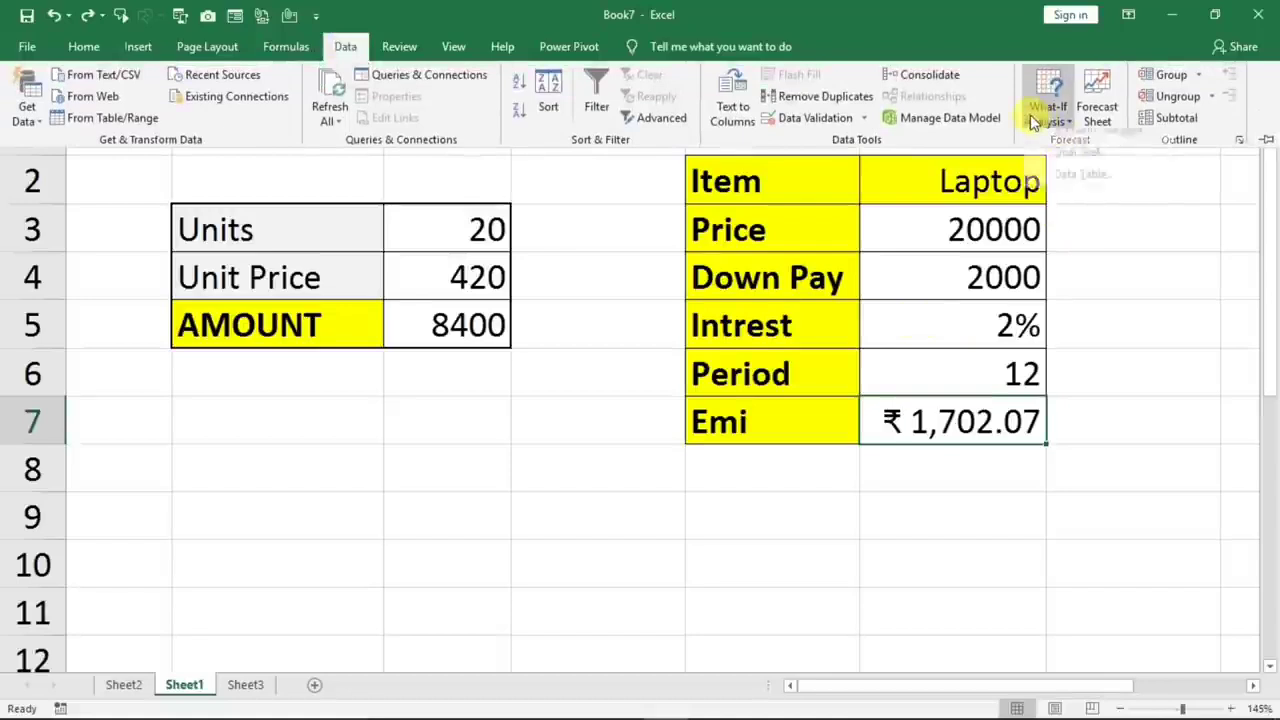
pyautogui.click(1081, 163)
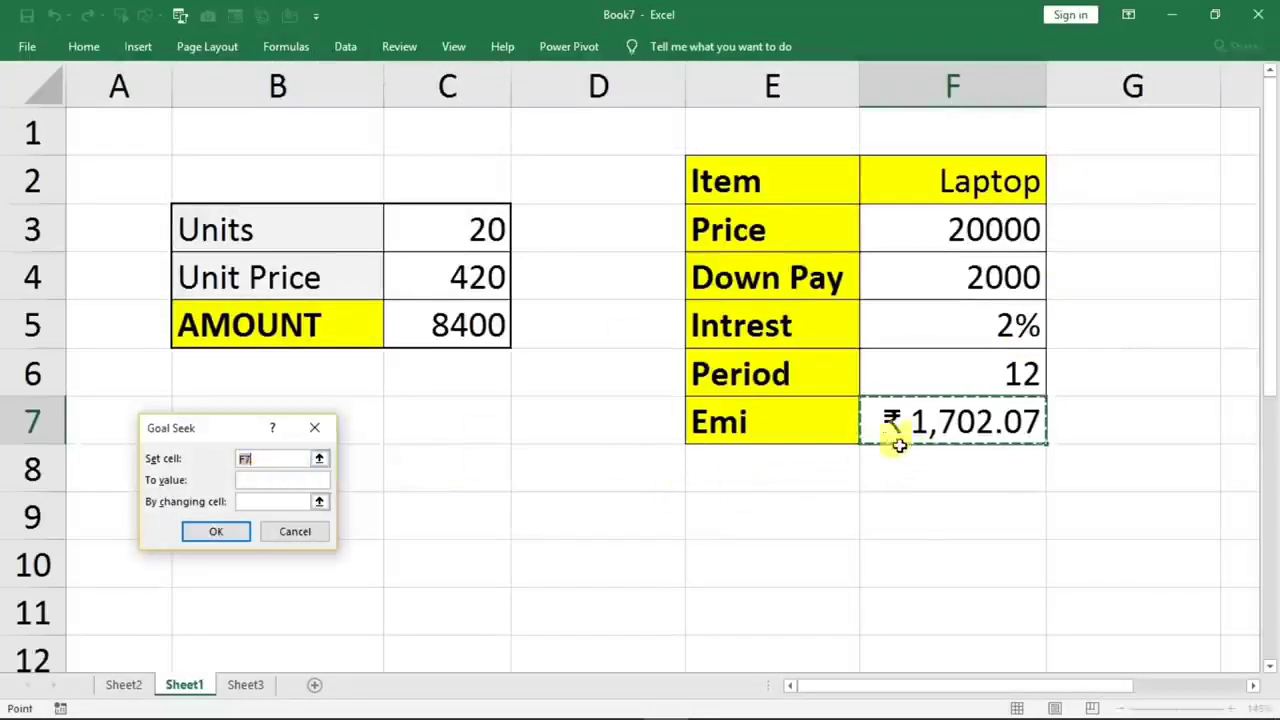
pyautogui.click(260, 481)
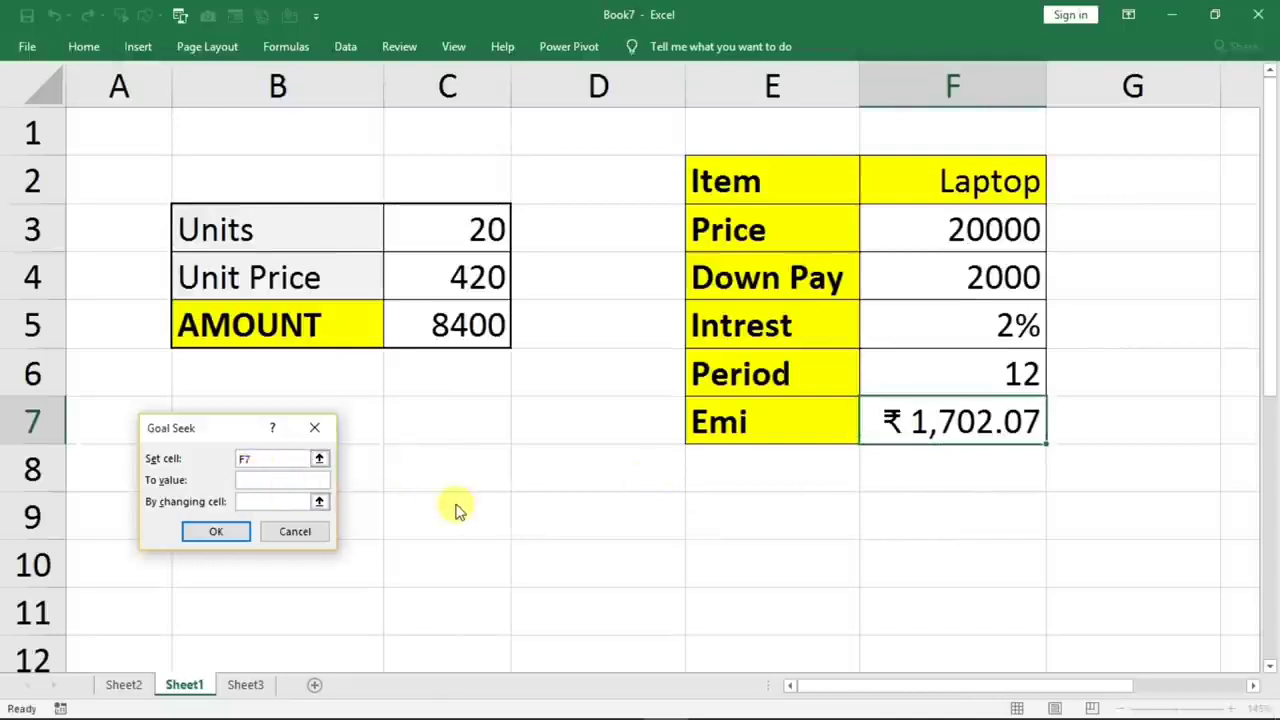
pyautogui.write('1500')
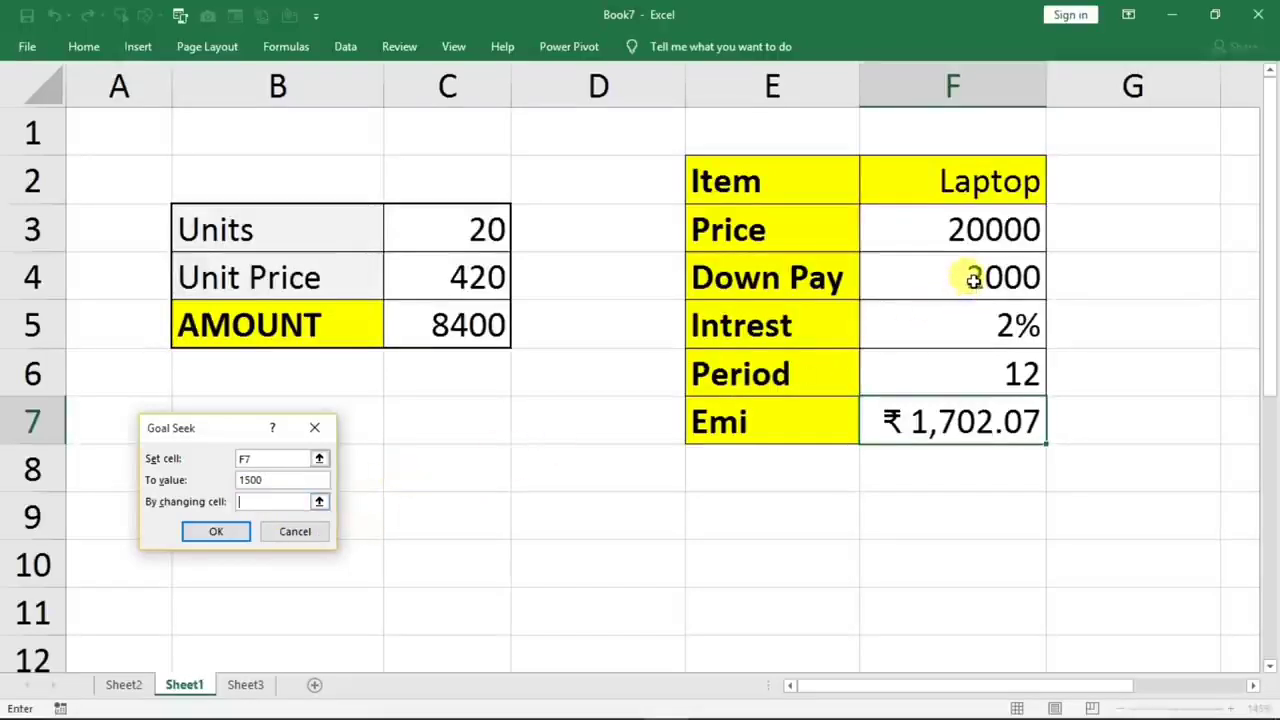
pyautogui.click(920, 286)
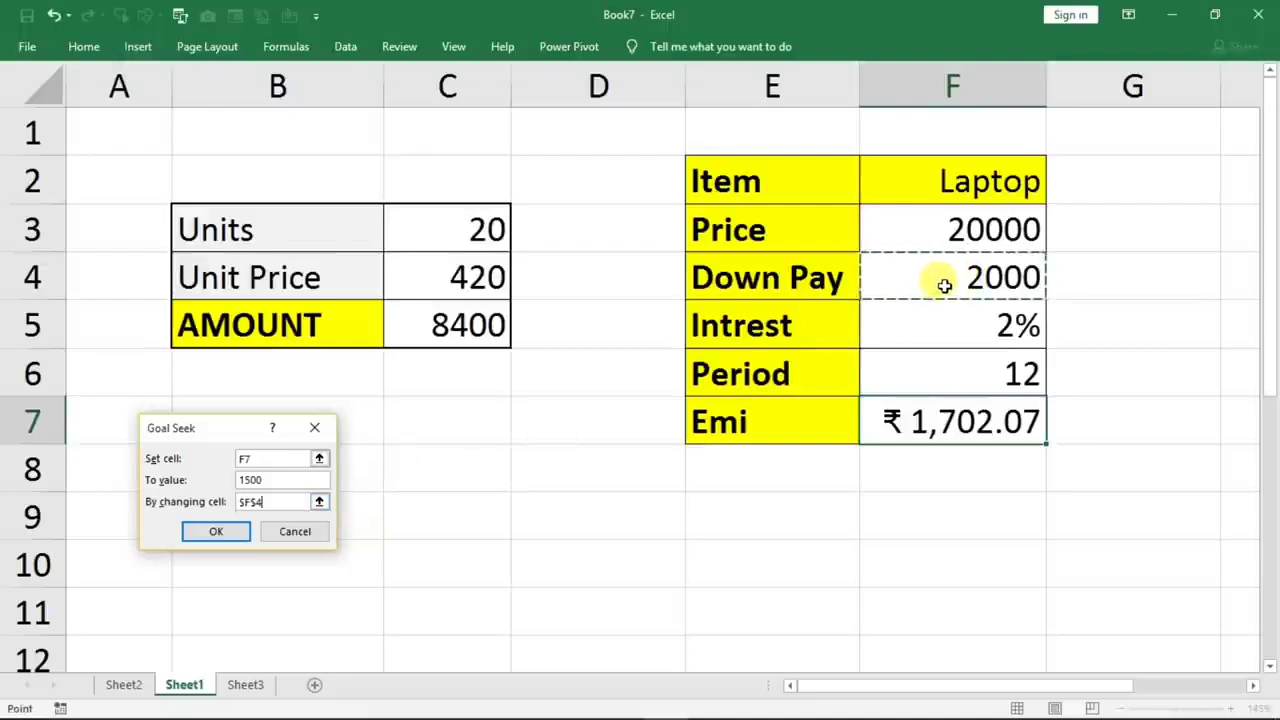
pyautogui.click(214, 531)
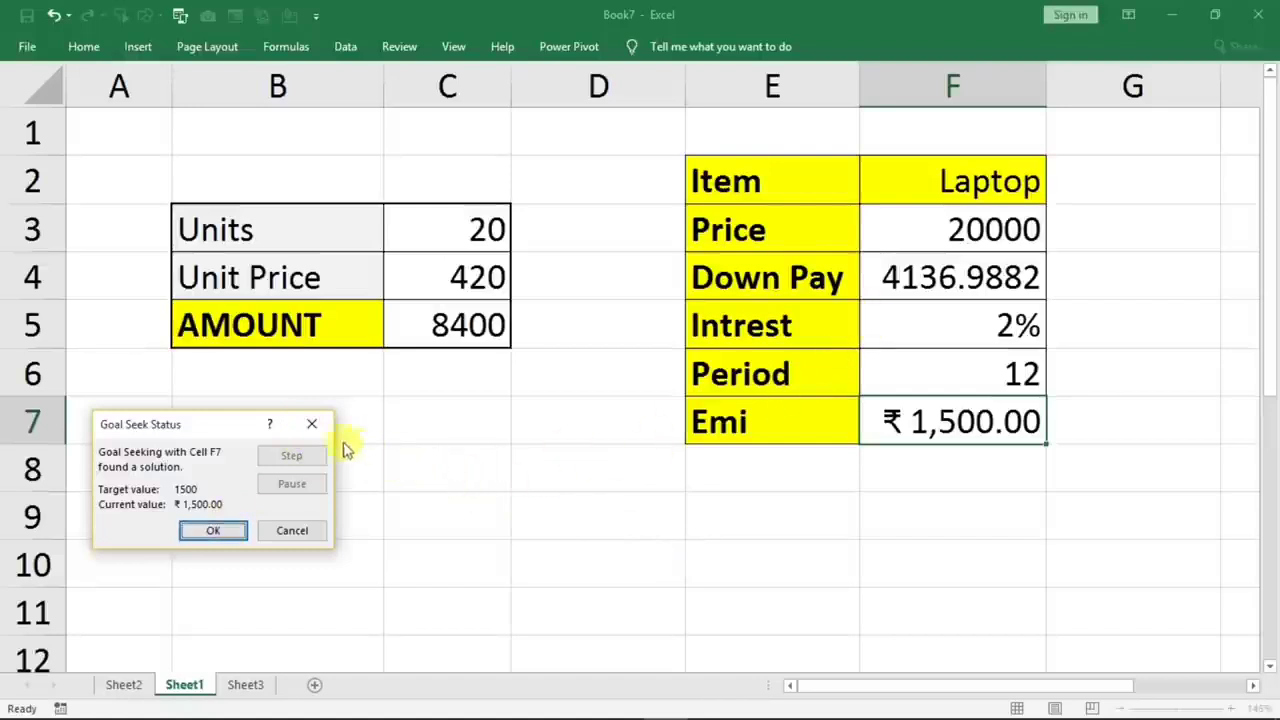
pyautogui.click(311, 424)
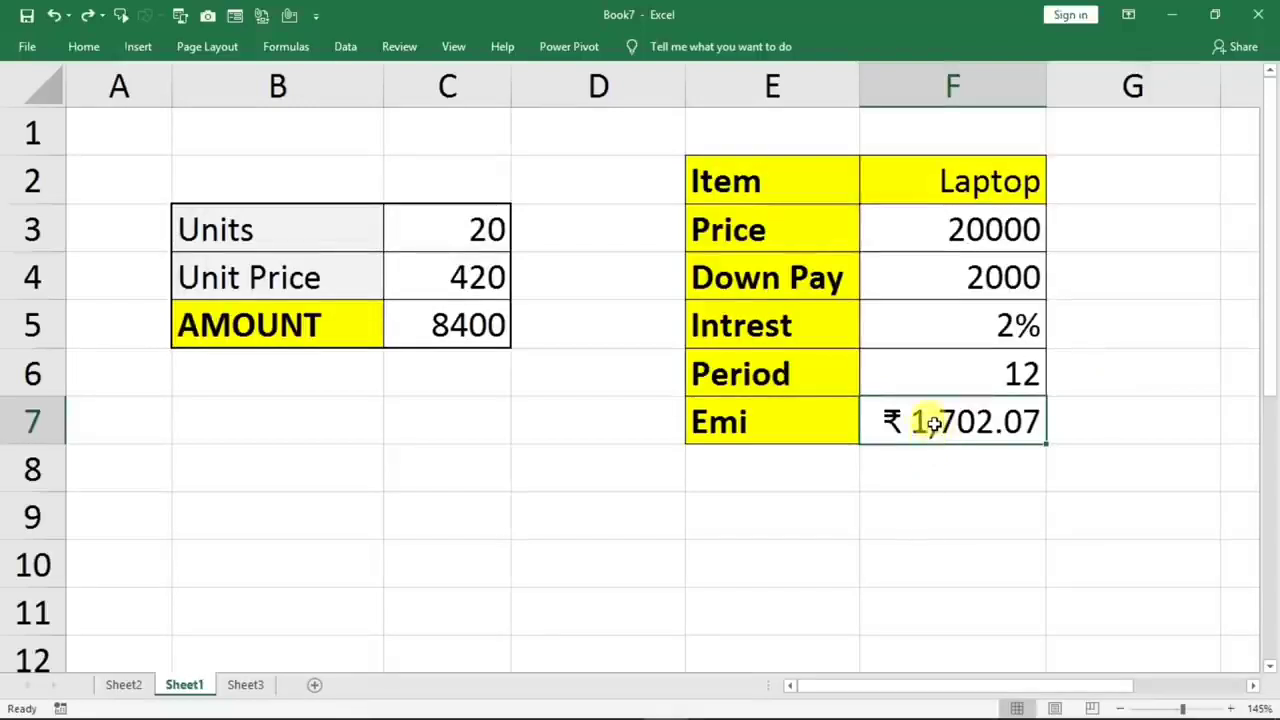
# - Run Goal Seek to bring the Emi in F7 to 1500 by changing the Period in F6, and discard the solution
pyautogui.click(345, 46)
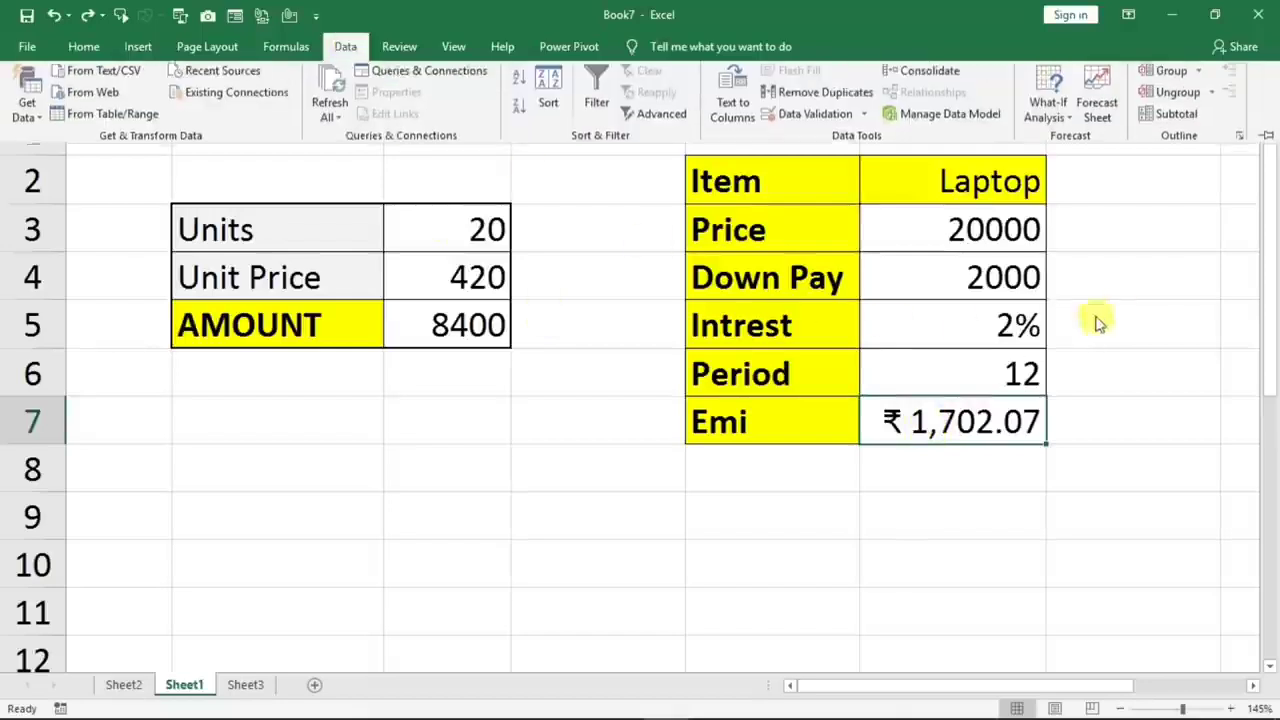
pyautogui.click(1045, 112)
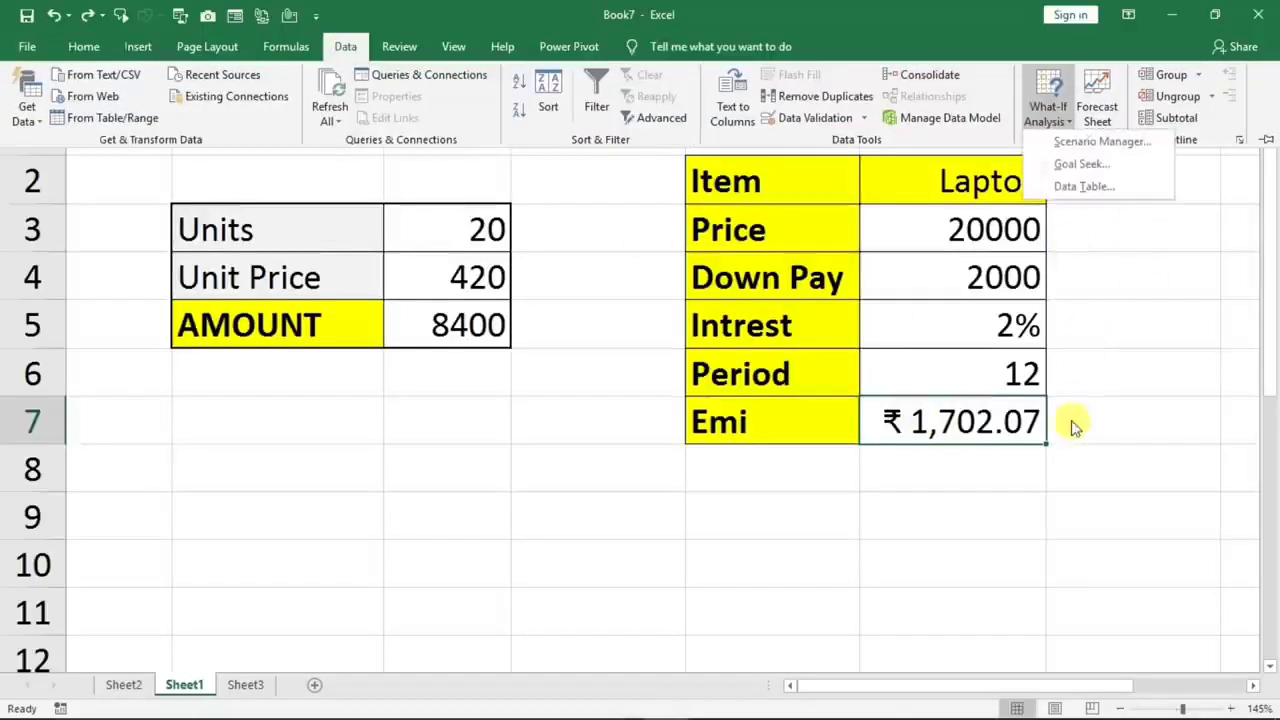
pyautogui.click(1062, 177)
pyautogui.moveTo(214, 426); pyautogui.dragTo(408, 426)
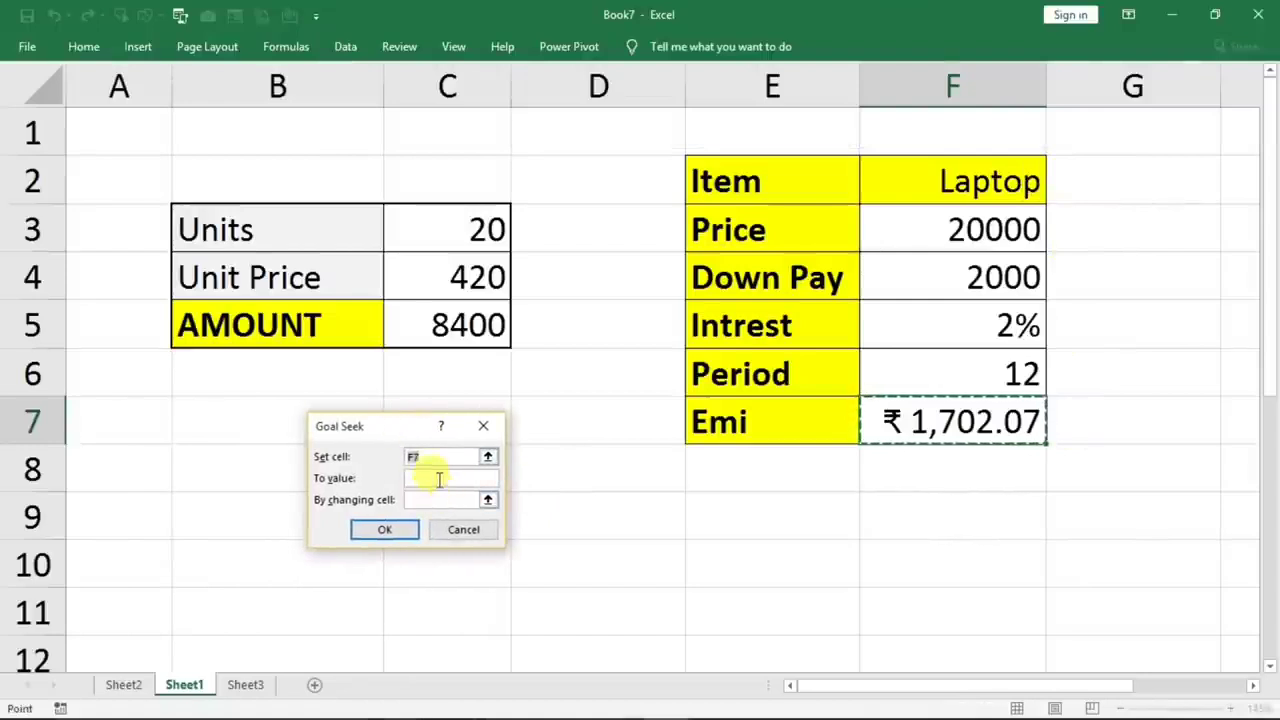
pyautogui.click(437, 479)
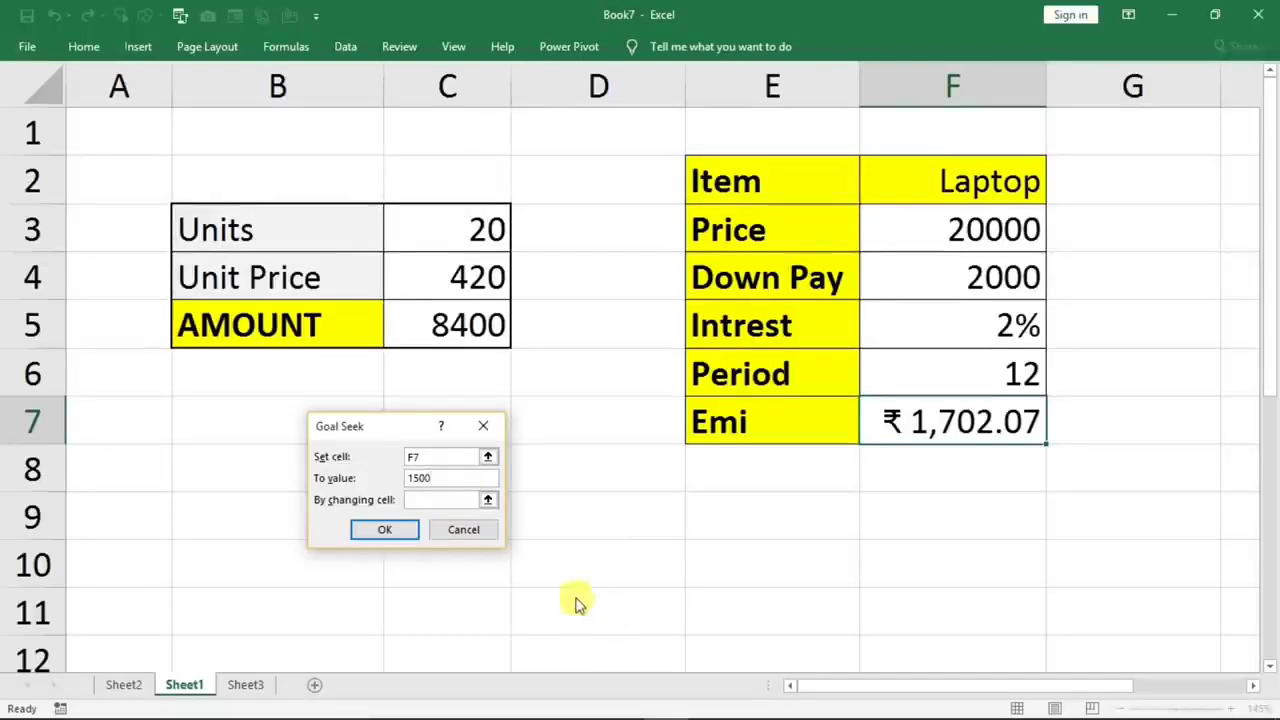
pyautogui.click(432, 501)
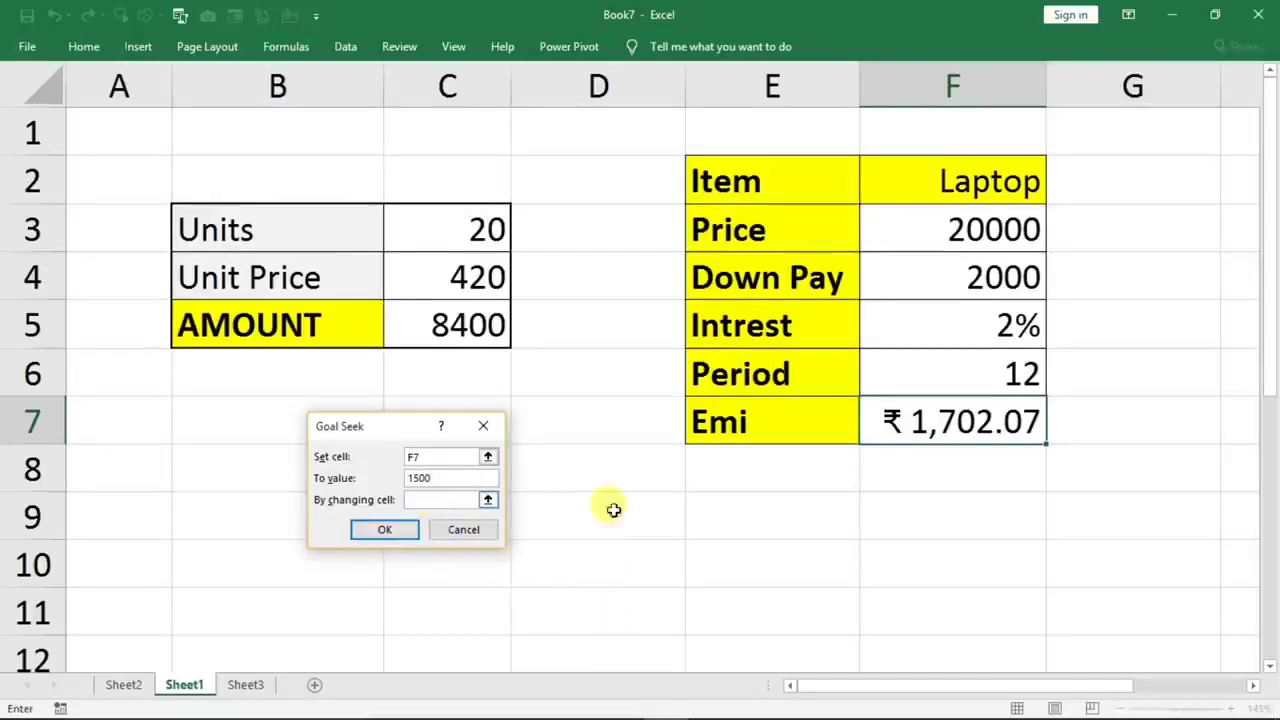
pyautogui.click(972, 376)
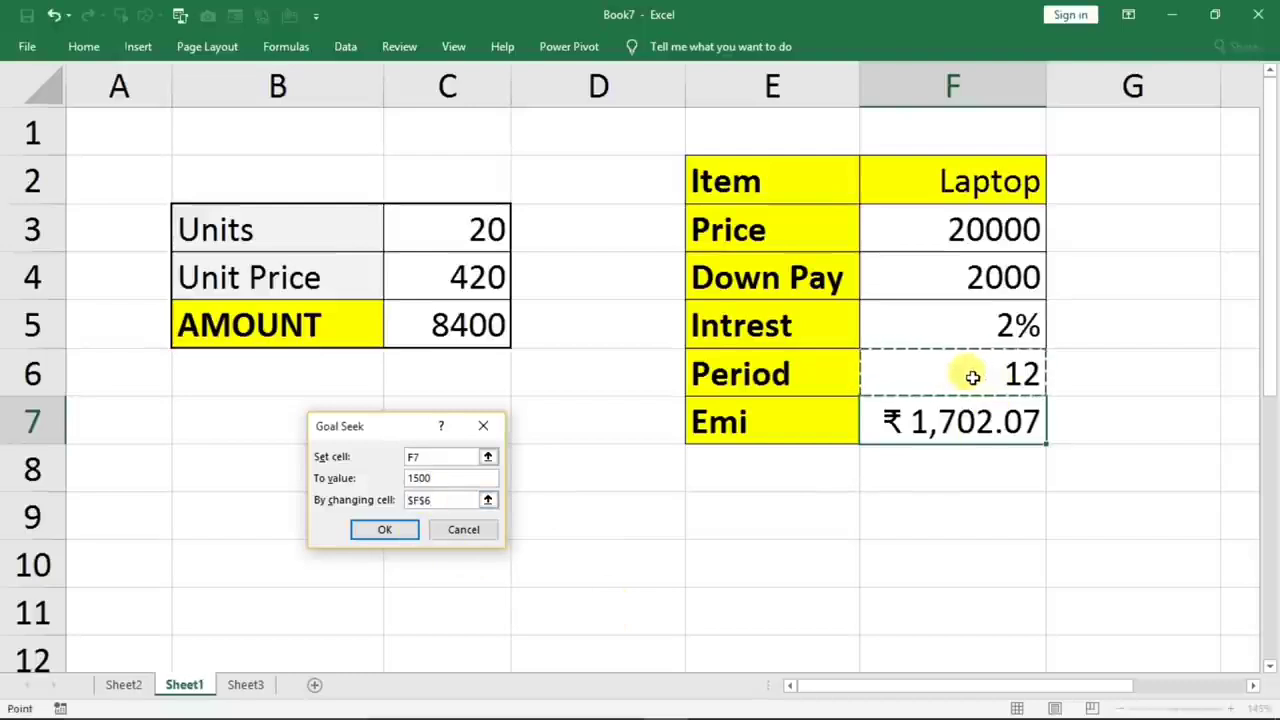
pyautogui.click(385, 533)
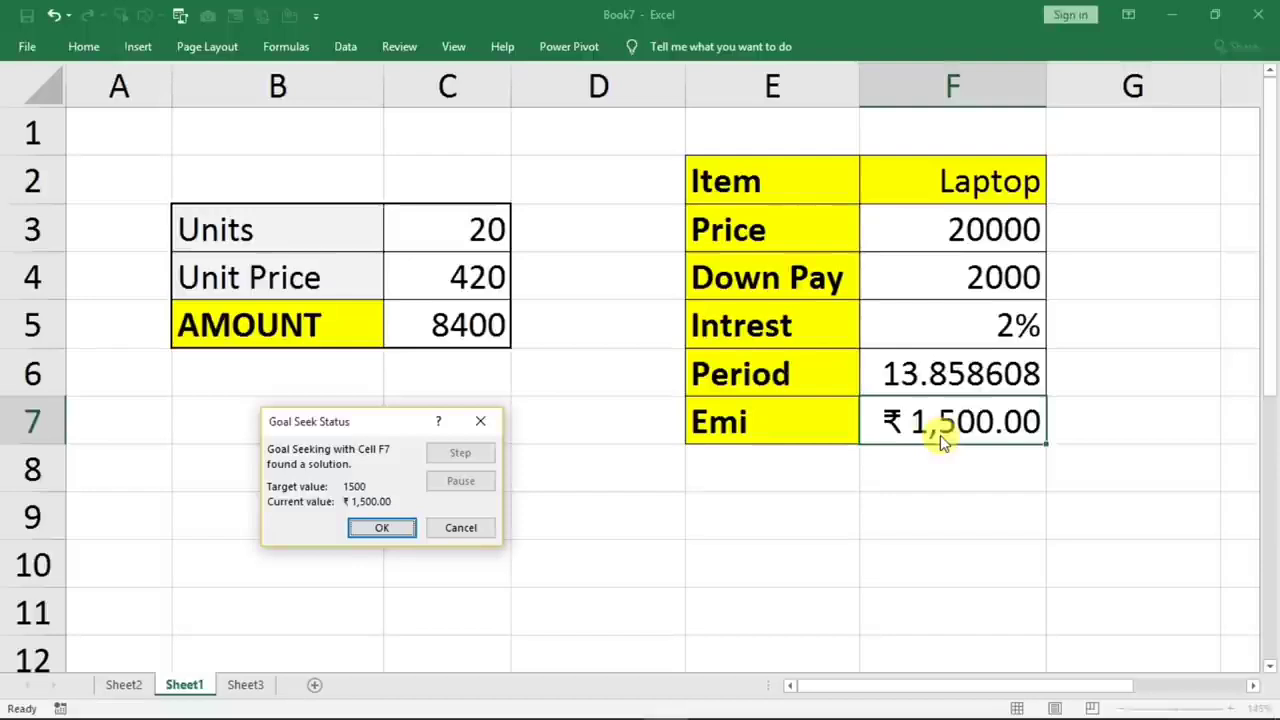
pyautogui.click(490, 426)
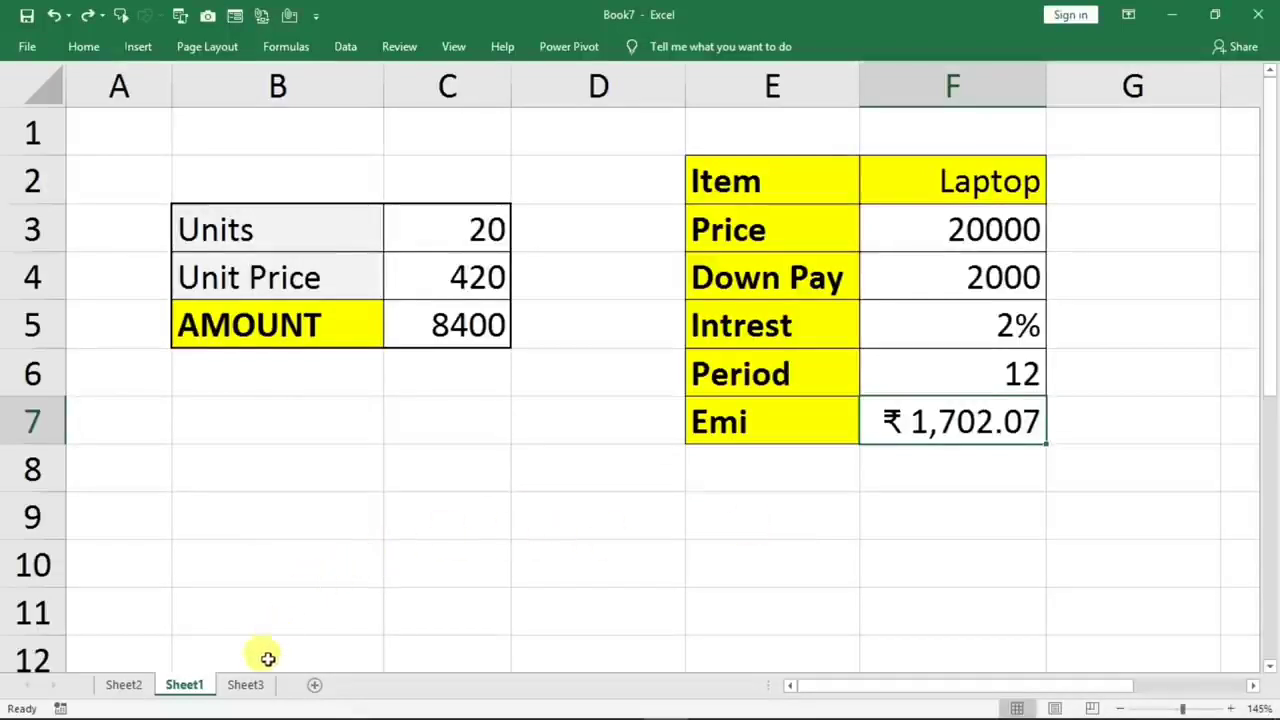
# - Open Sheet3 and examine the expense block B2:C6, from Total Computers to Total Monthly Expenses
pyautogui.click(247, 686)
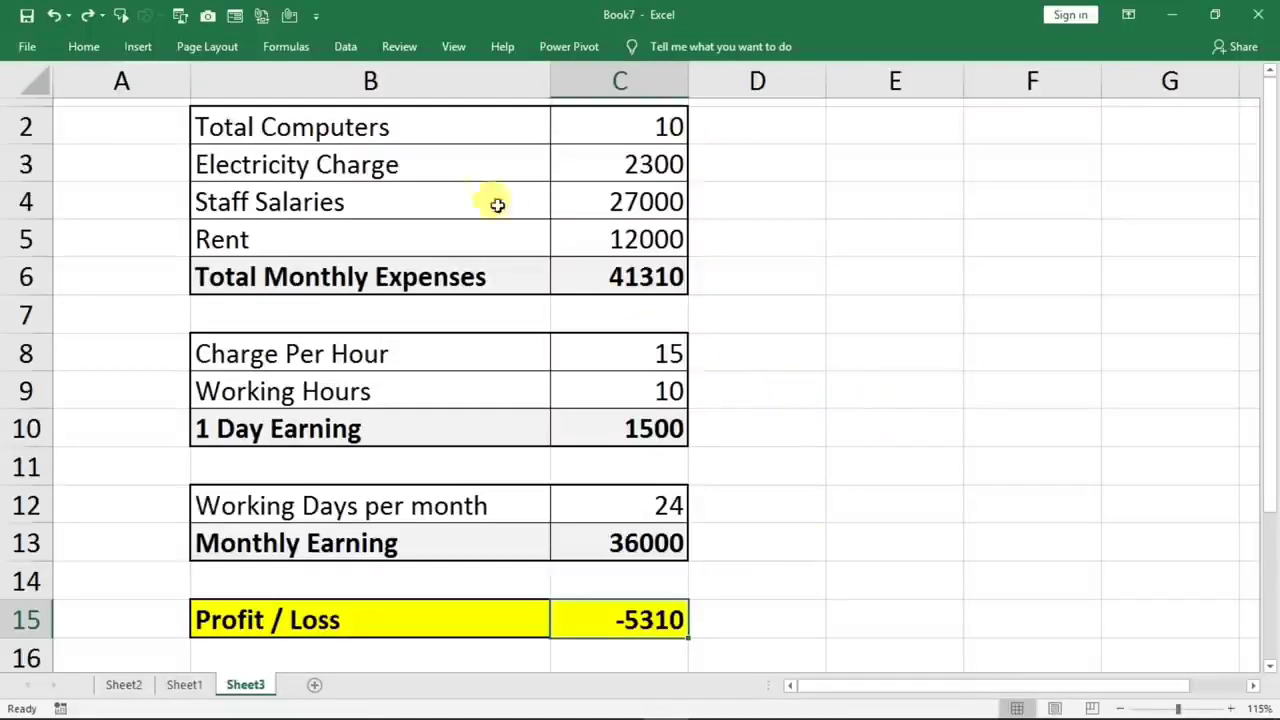
pyautogui.click(600, 126)
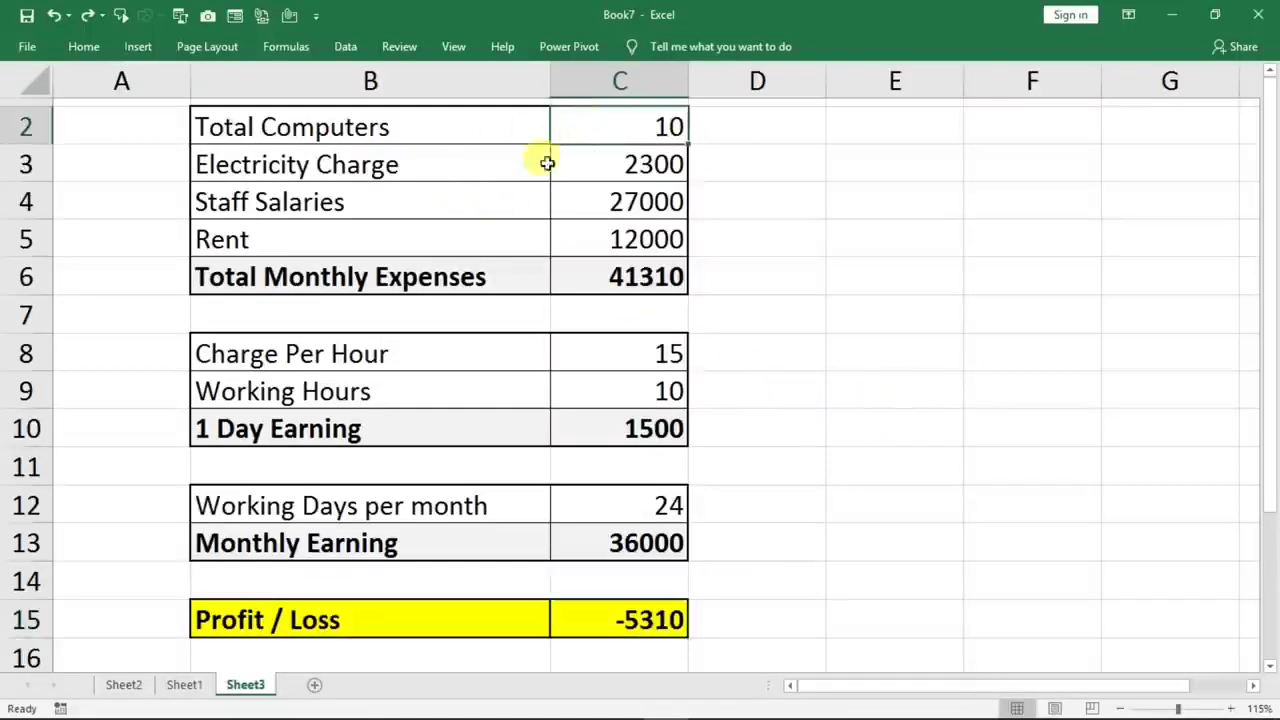
pyautogui.click(600, 166)
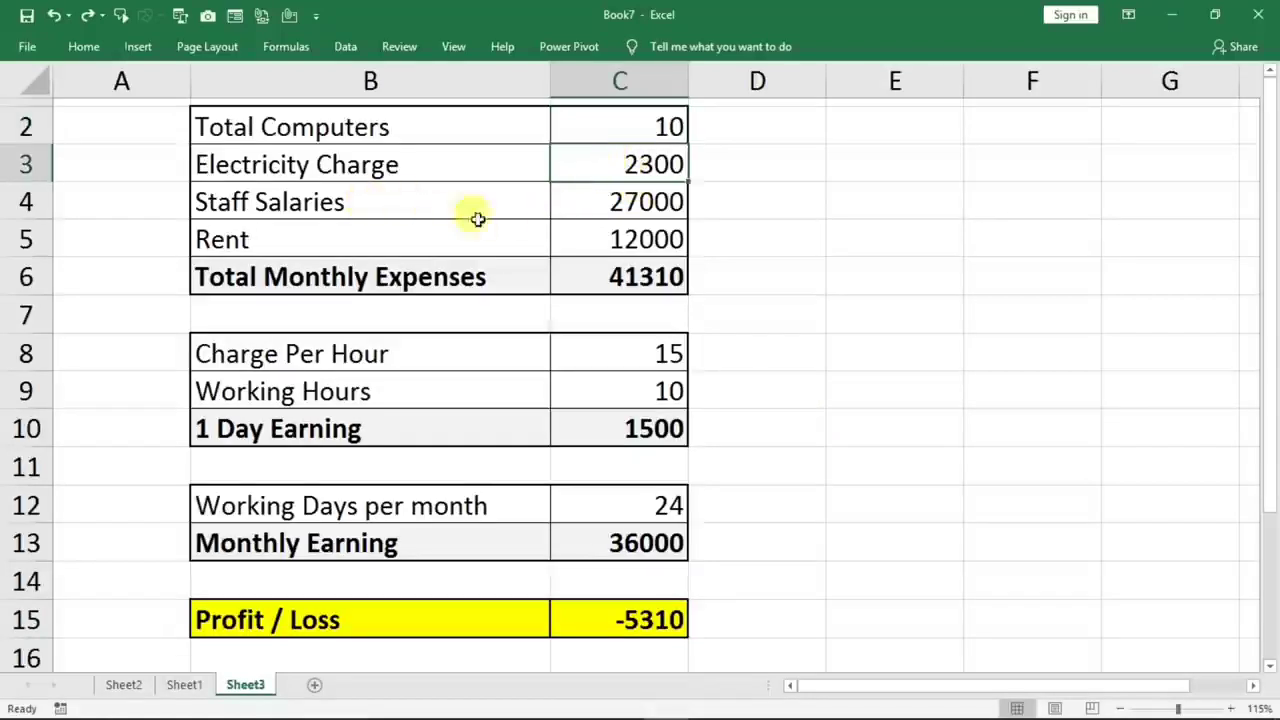
pyautogui.click(574, 201)
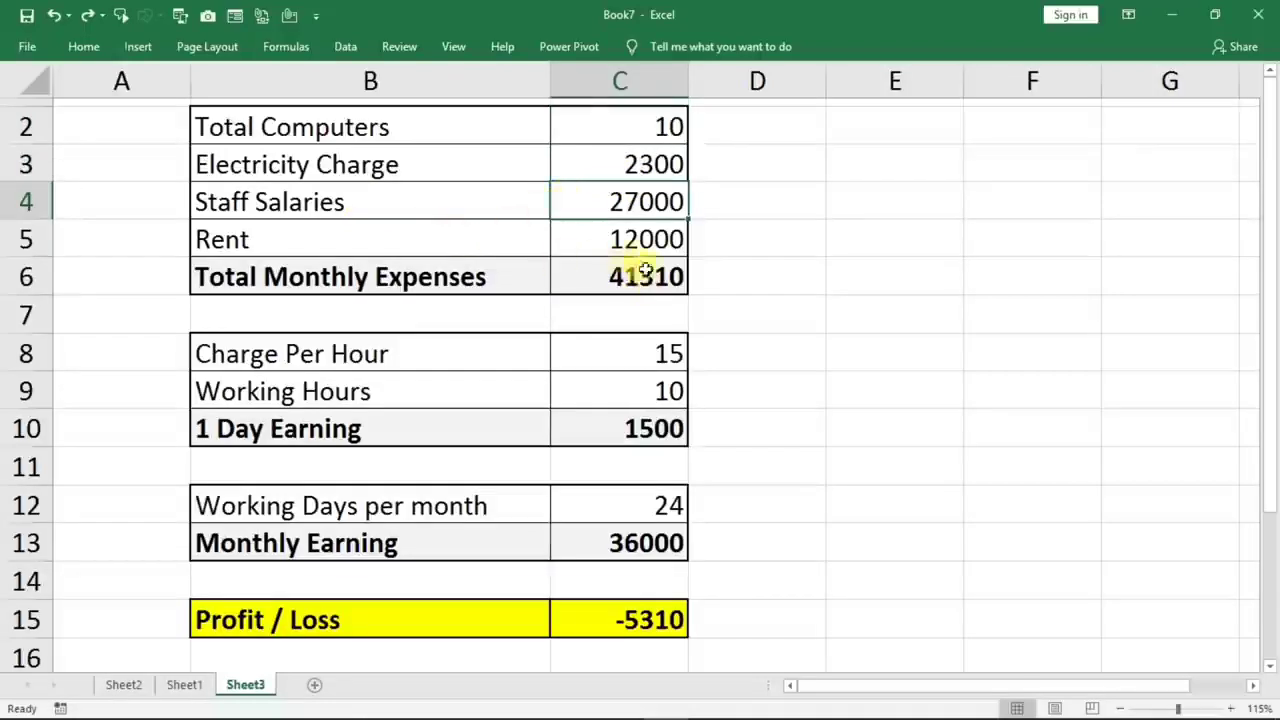
pyautogui.click(602, 243)
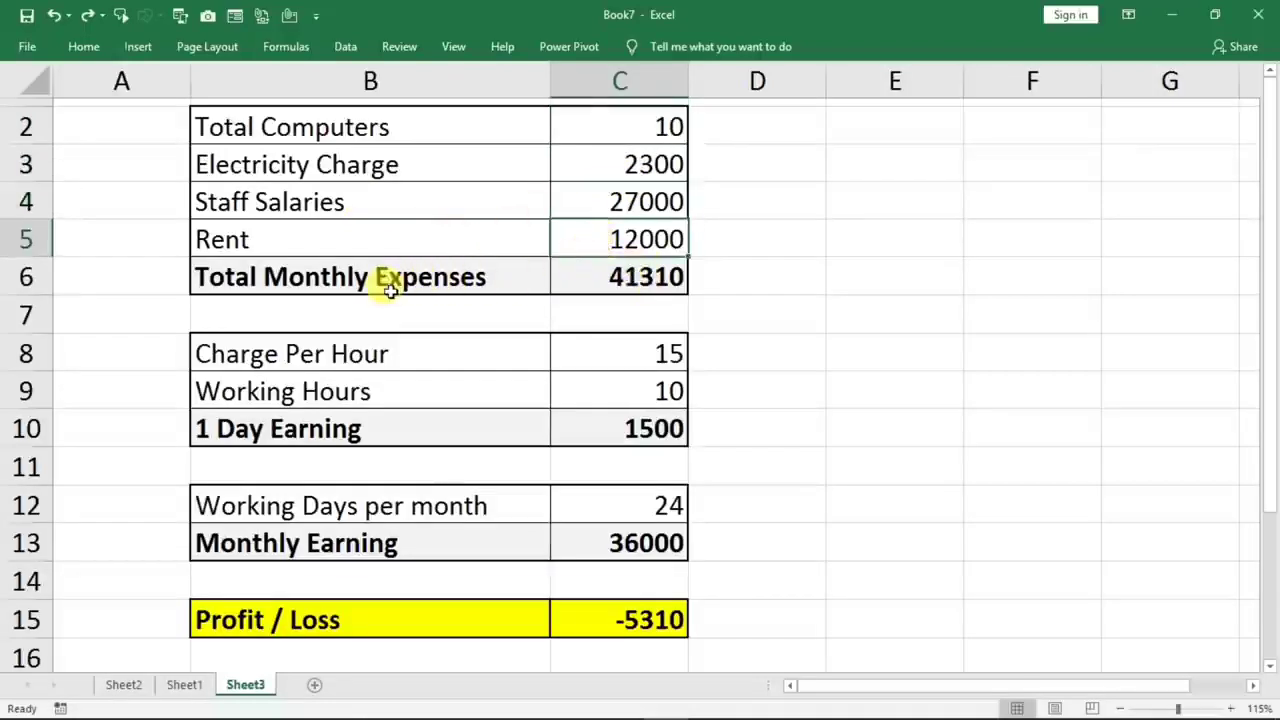
pyautogui.click(595, 280)
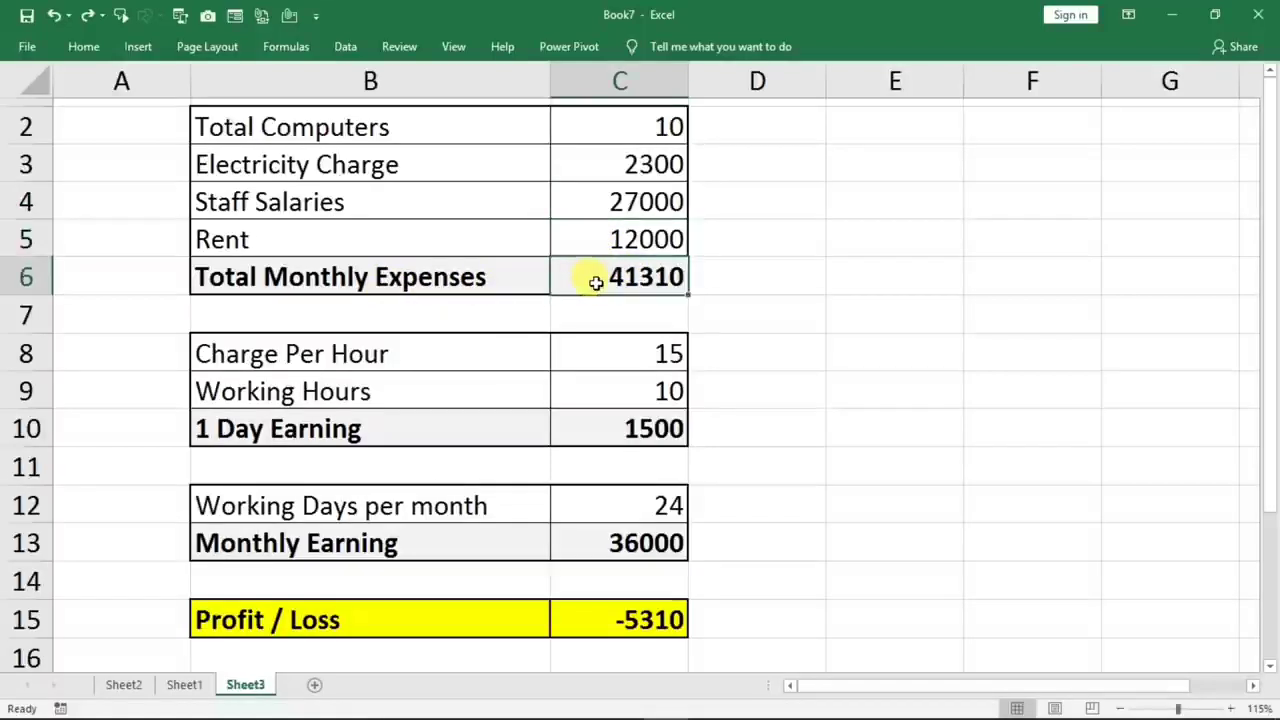
pyautogui.moveTo(283, 128)
pyautogui.mouseDown()
pyautogui.moveTo(531, 197)
pyautogui.moveTo(614, 263)
pyautogui.mouseUp()
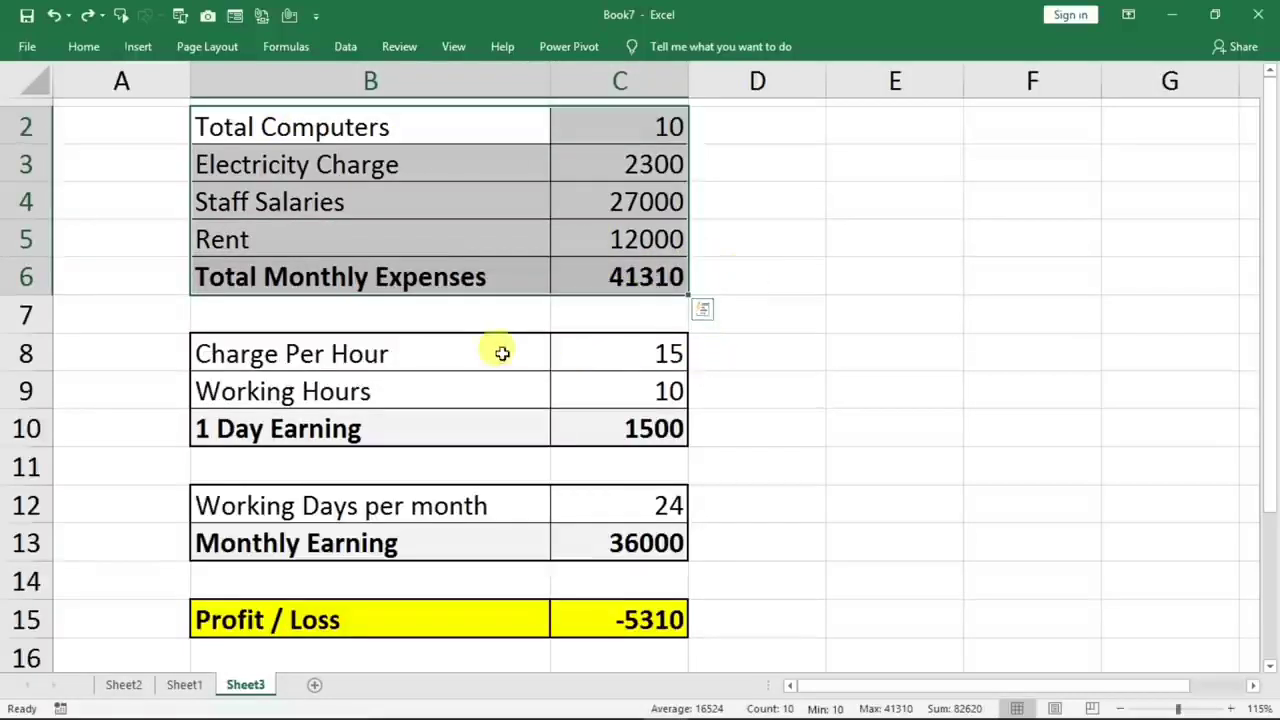
# - Examine the Charge Per Hour, Working Hours, 1 Day Earning, Working Days per month and Monthly Earning cells
pyautogui.click(445, 352)
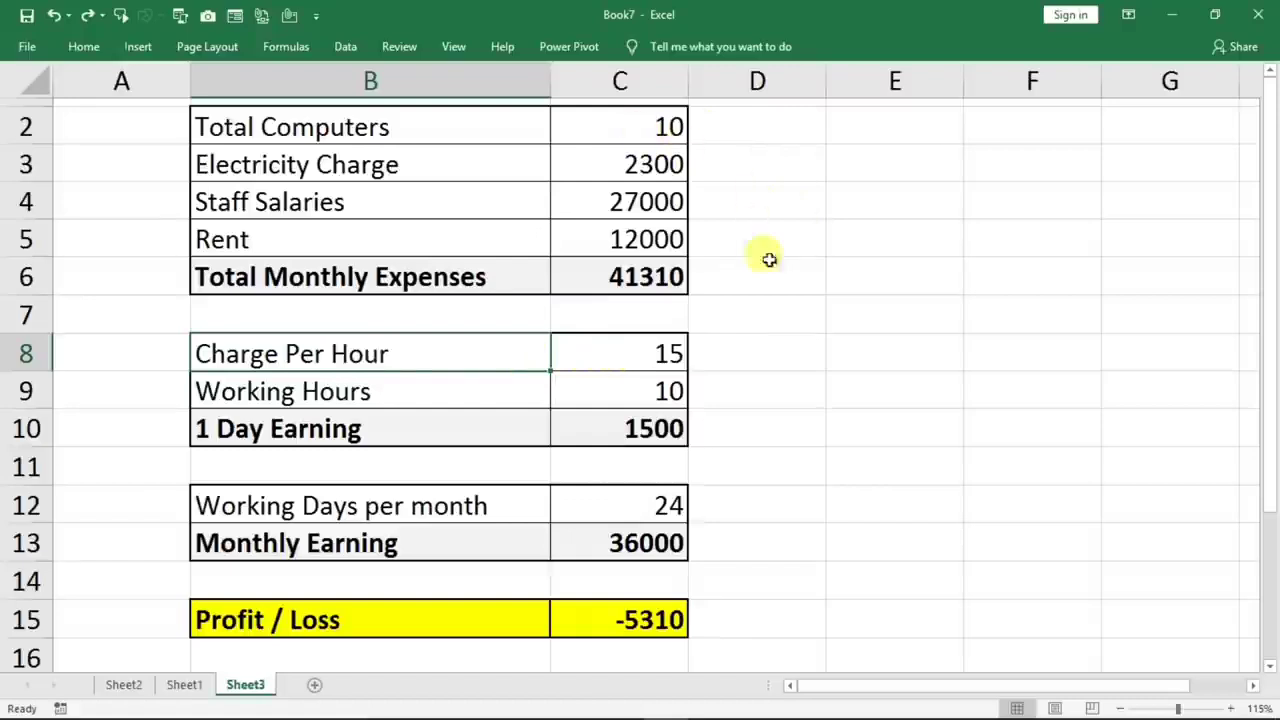
pyautogui.click(627, 353)
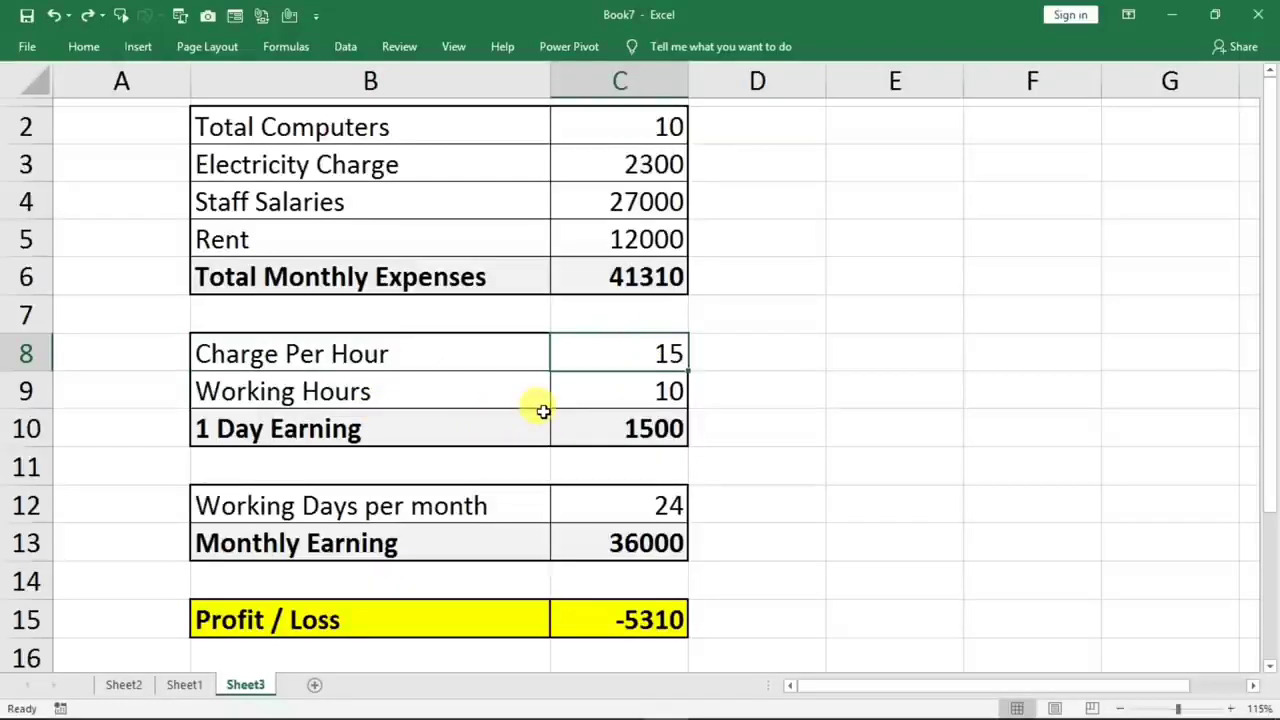
pyautogui.click(613, 384)
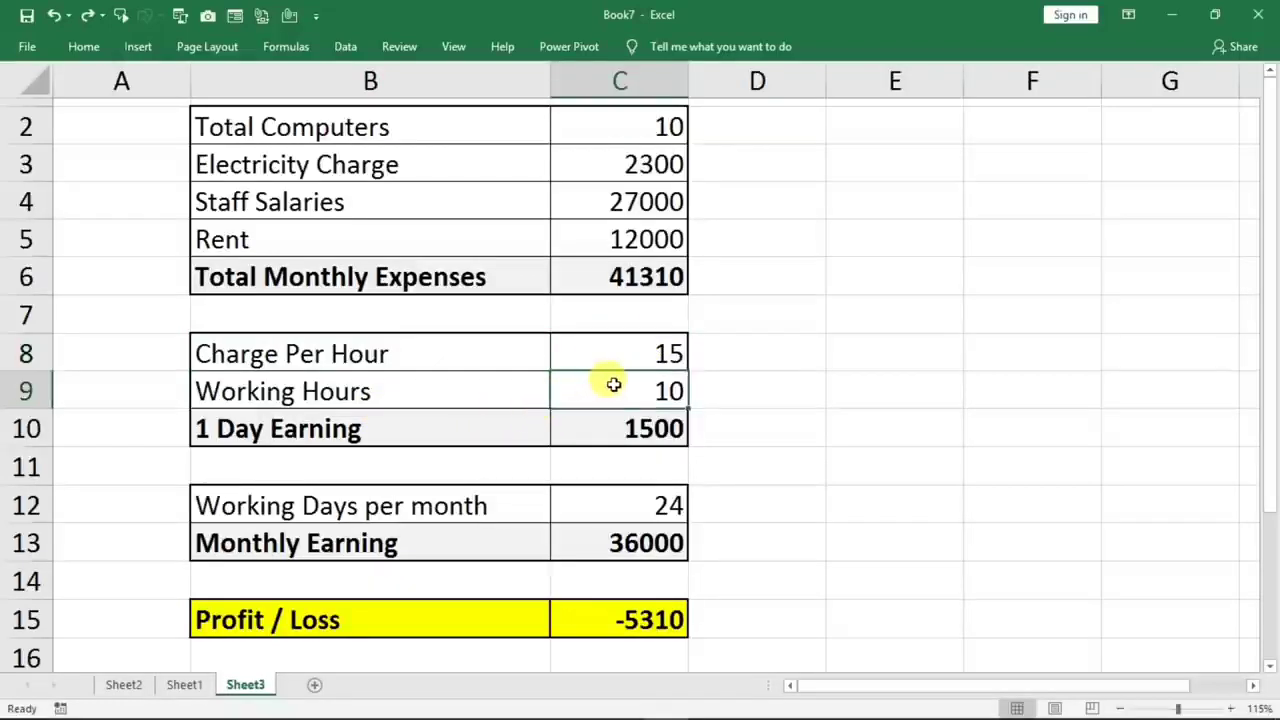
pyautogui.click(588, 433)
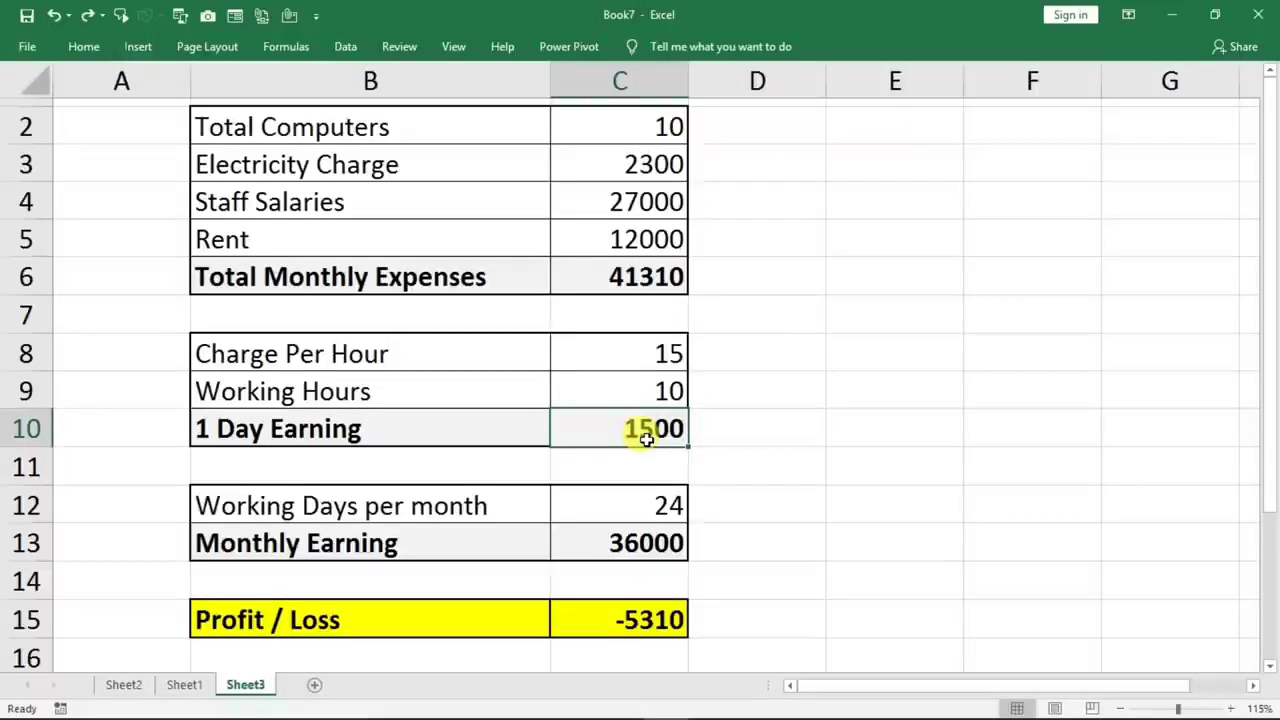
pyautogui.click(604, 541)
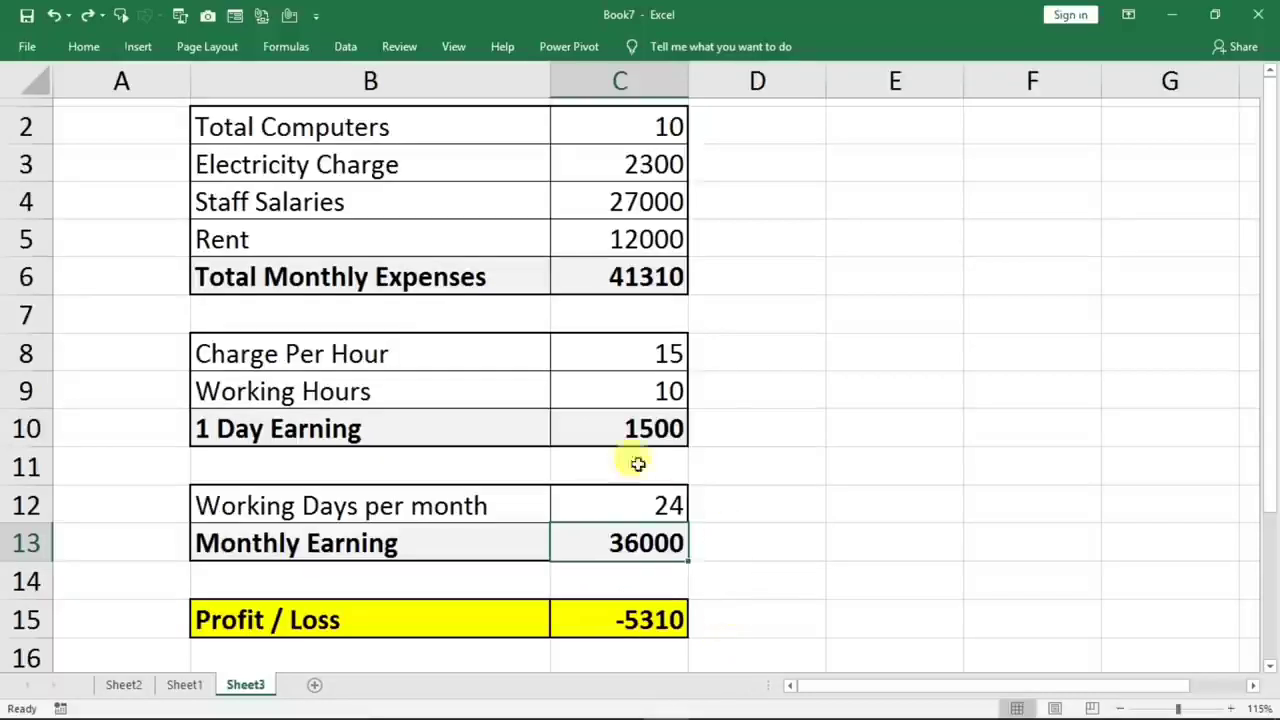
pyautogui.click(608, 354)
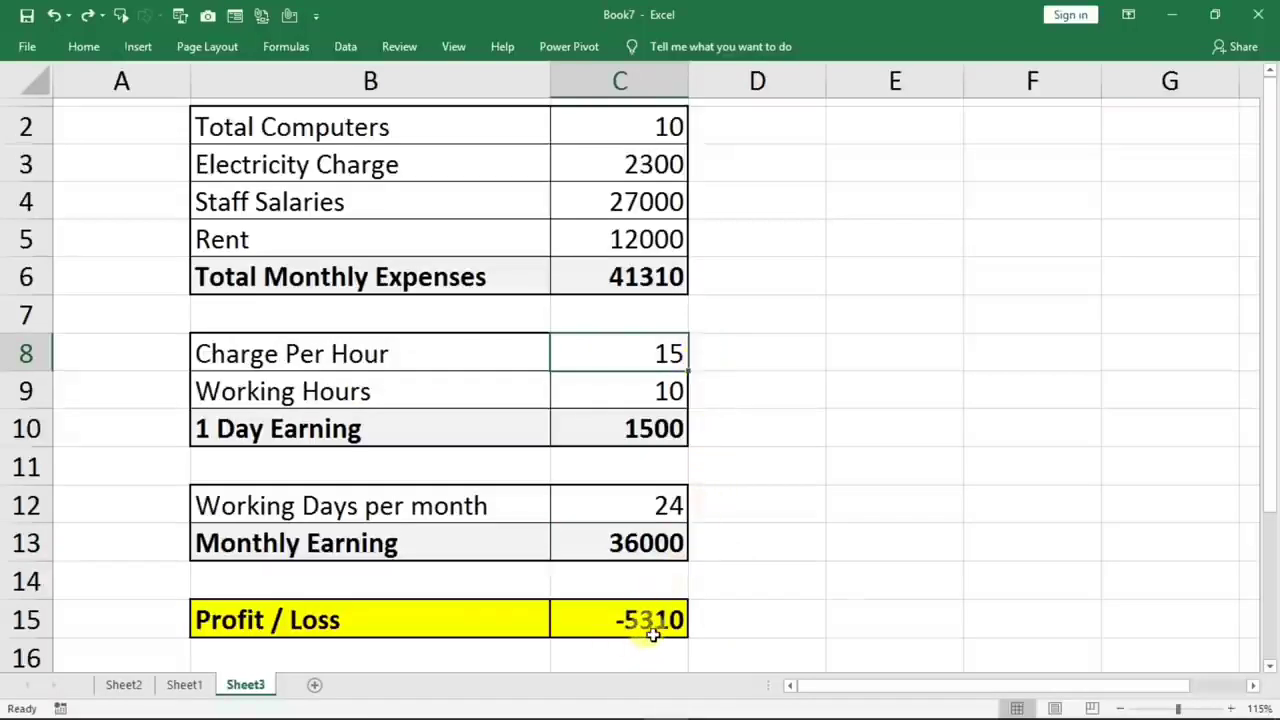
pyautogui.click(620, 395)
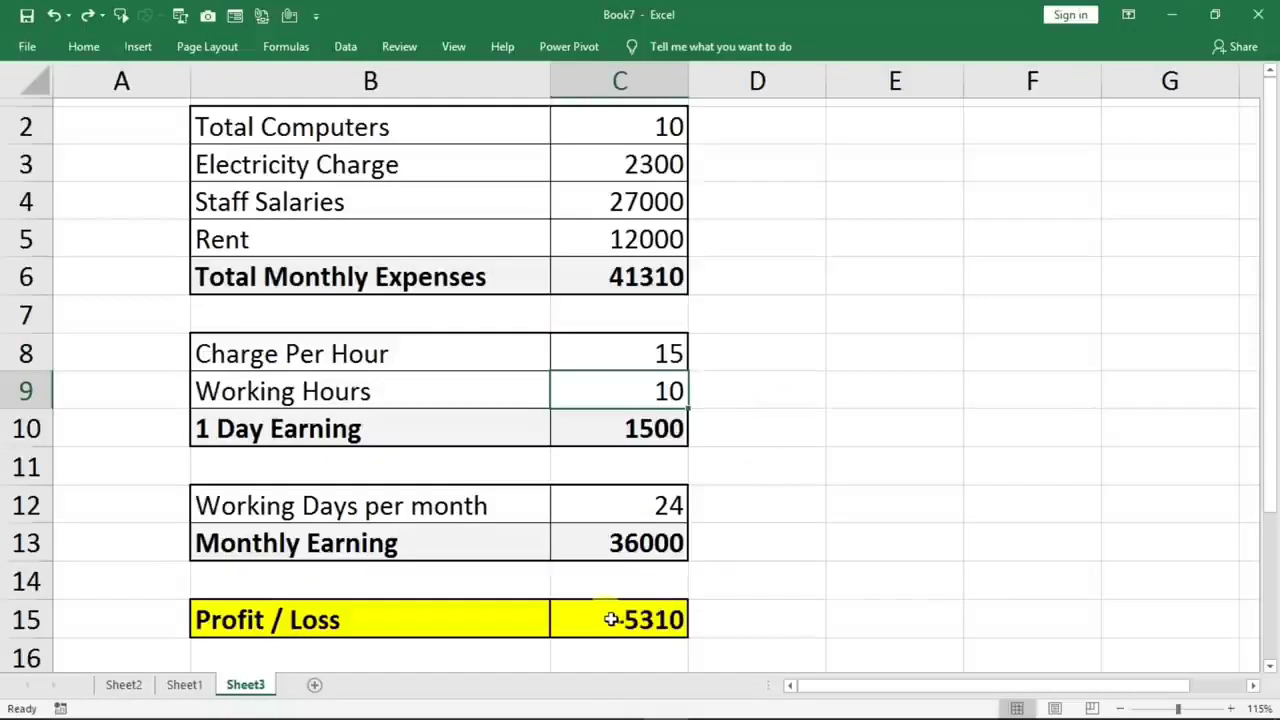
pyautogui.click(633, 510)
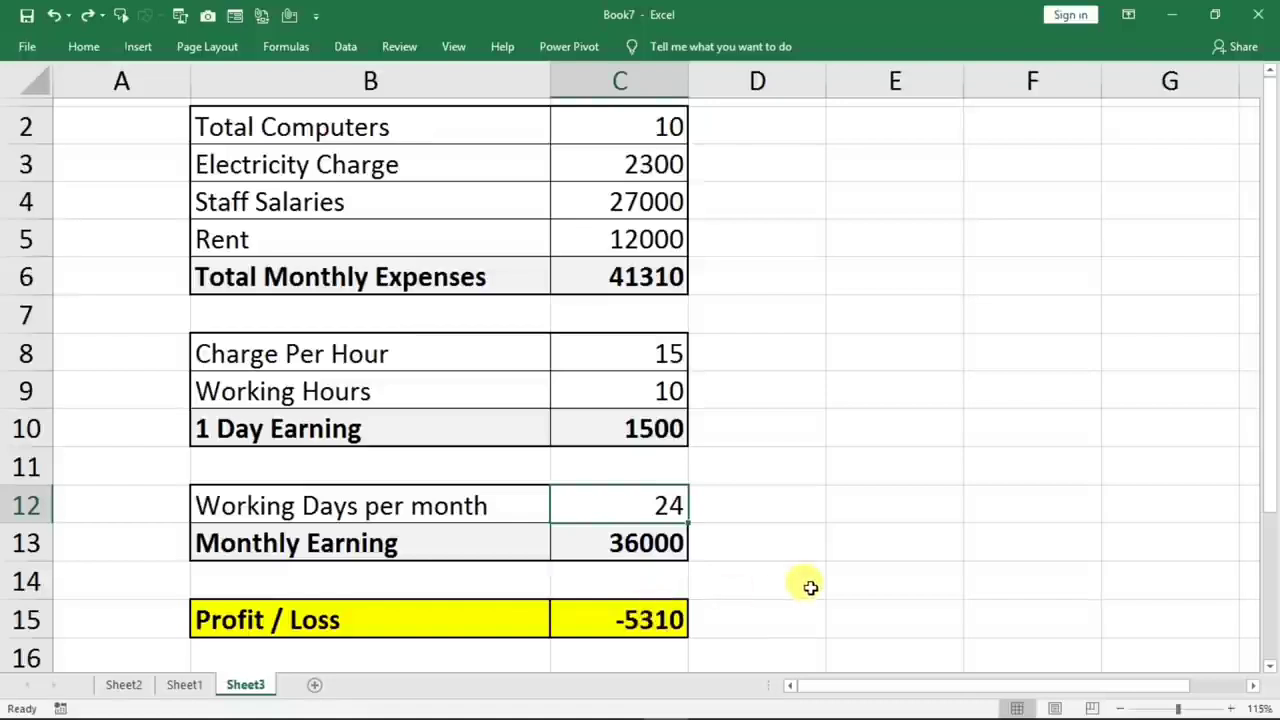
# - Run Goal Seek to bring the Profit / Loss in C15 to 0 by changing the Charge Per Hour in C8, and discard the solution
pyautogui.click(630, 622)
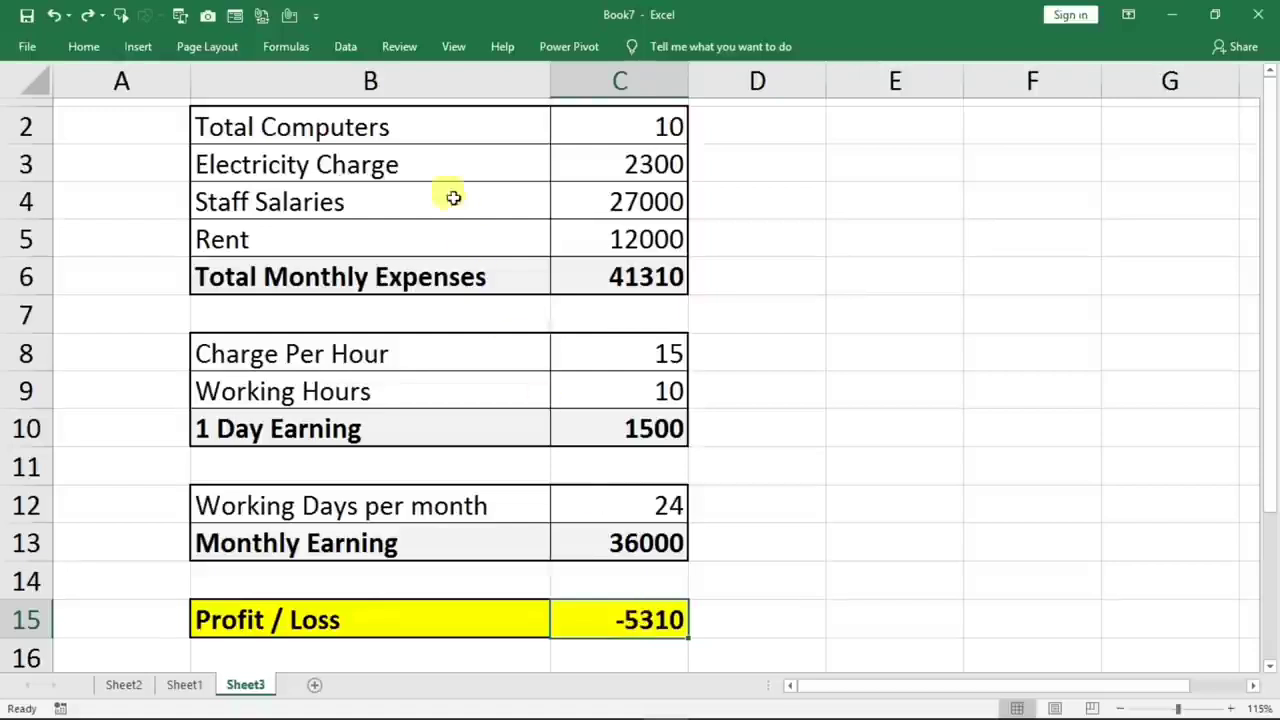
pyautogui.click(342, 46)
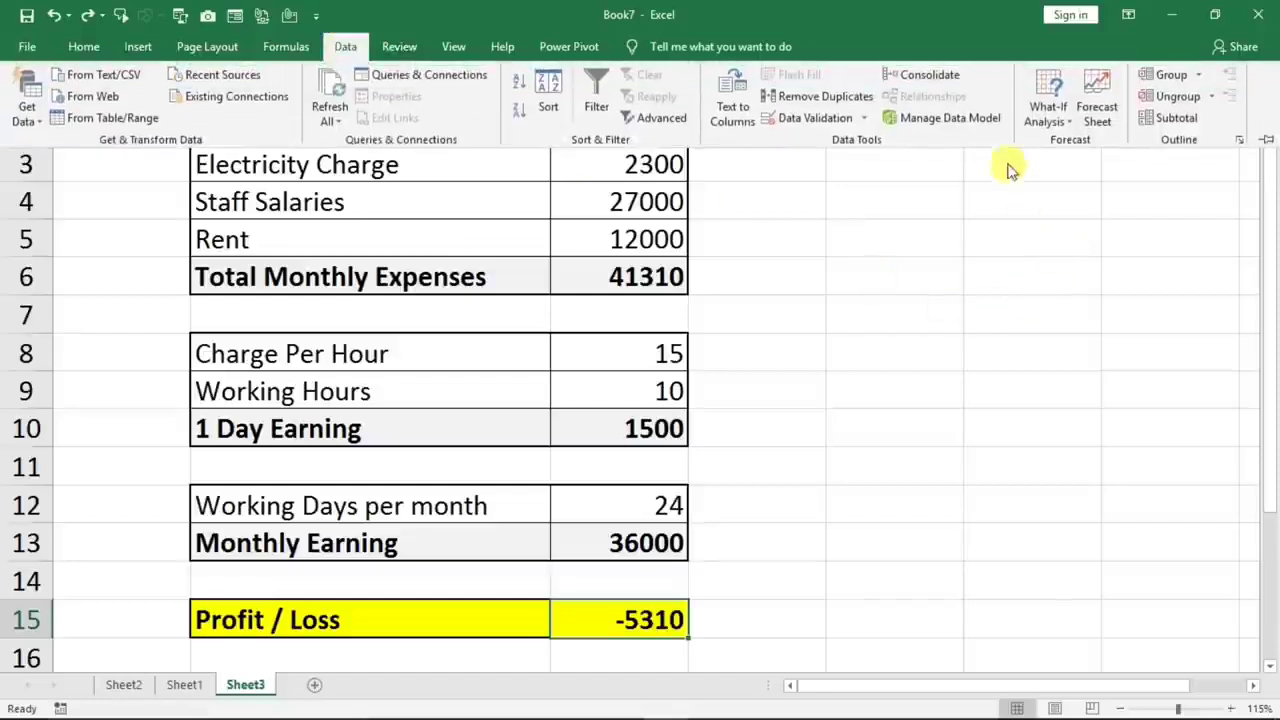
pyautogui.click(1049, 100)
pyautogui.click(1068, 164)
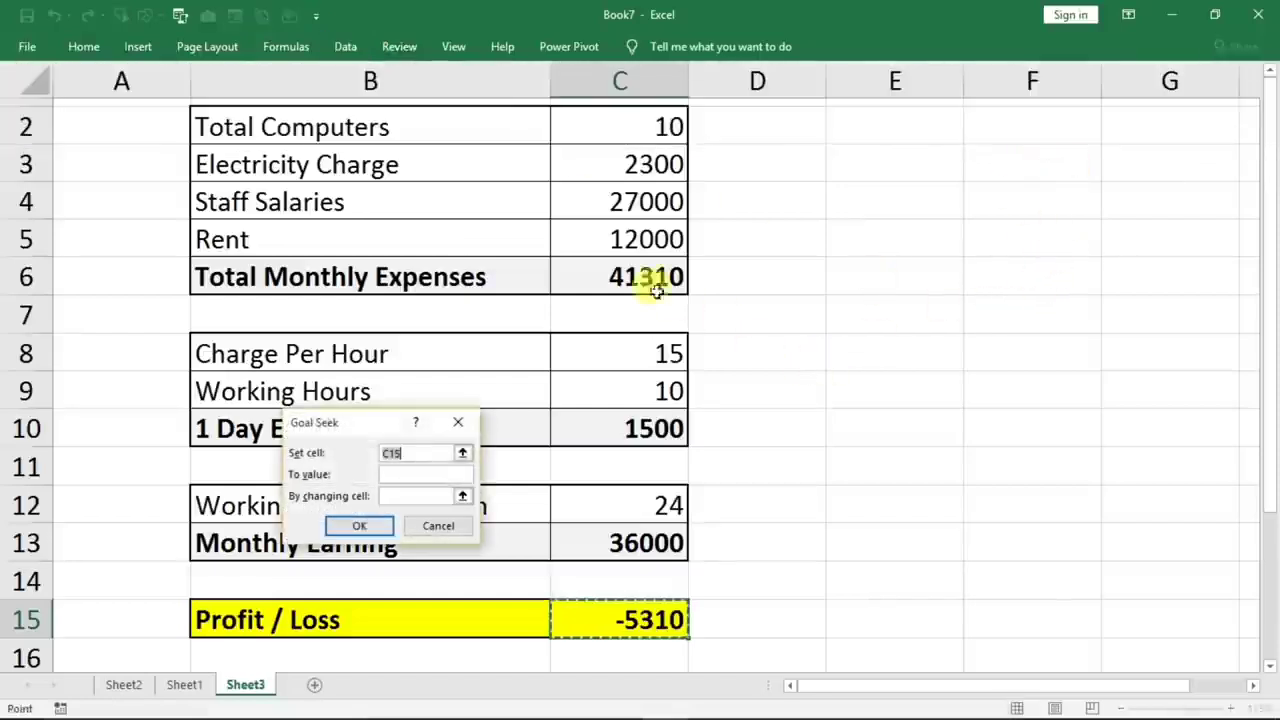
pyautogui.moveTo(370, 430); pyautogui.dragTo(880, 400)
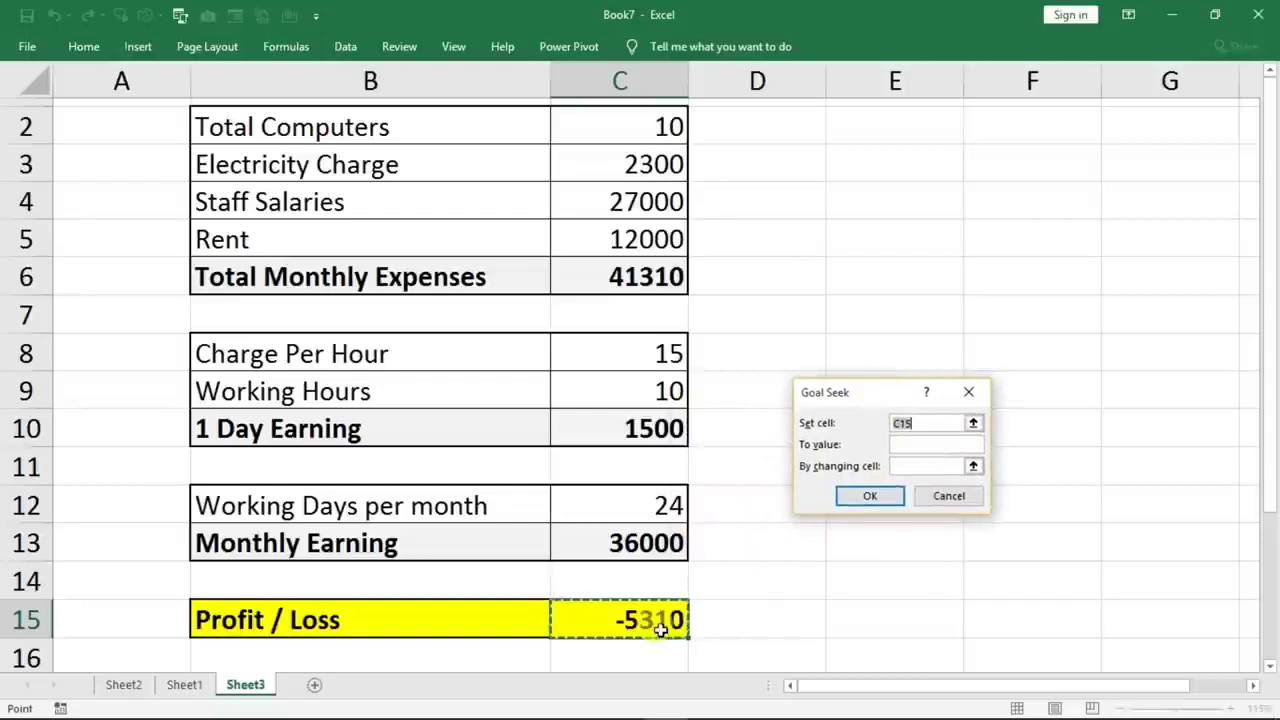
pyautogui.click(913, 445)
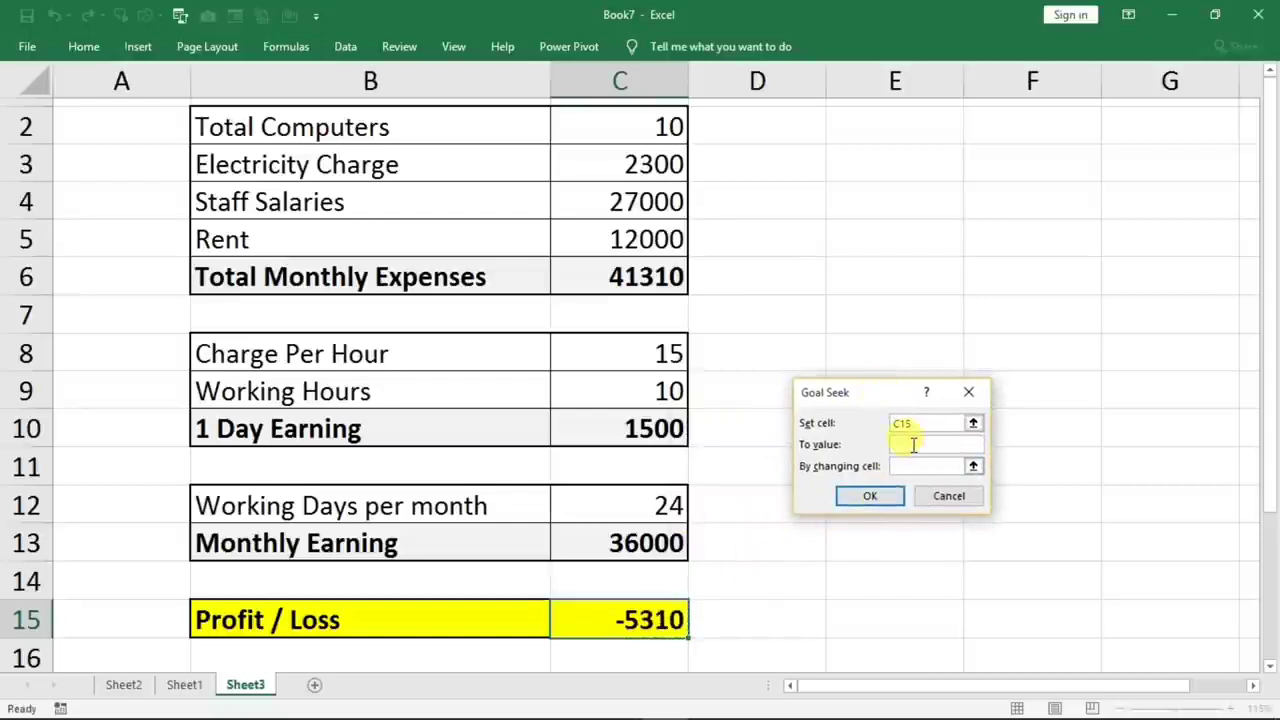
pyautogui.write('0')
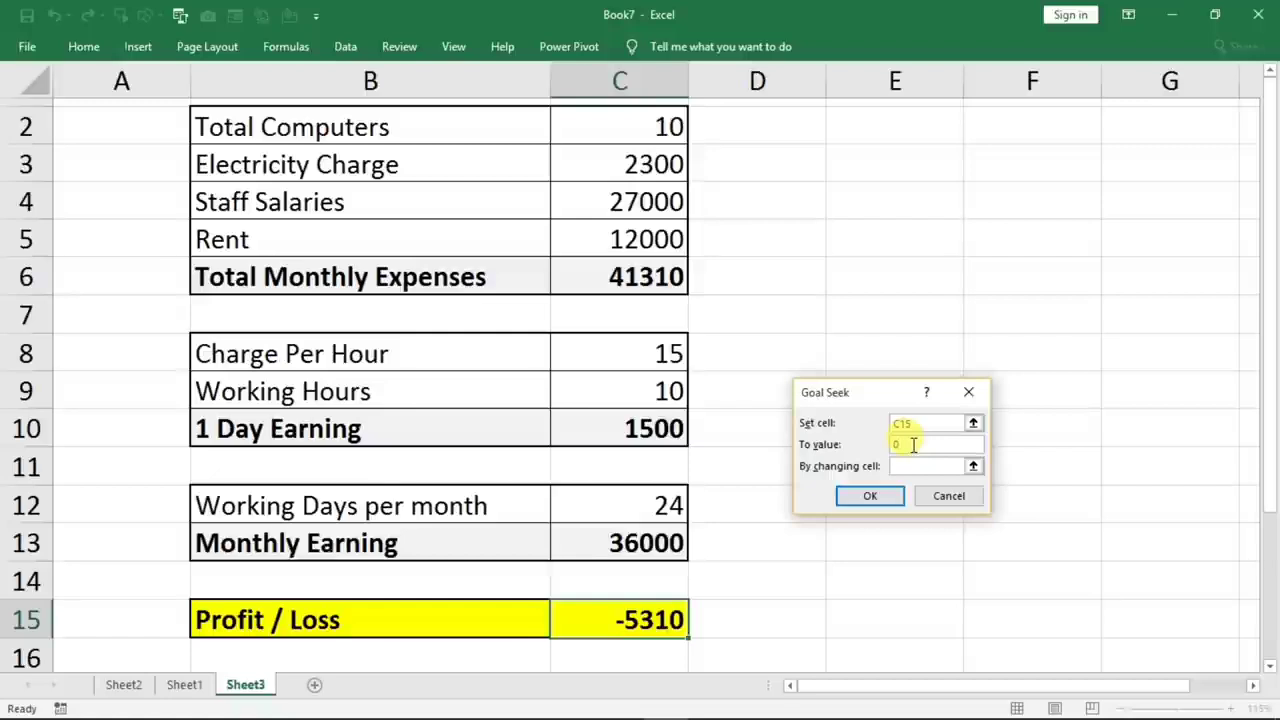
pyautogui.click(897, 466)
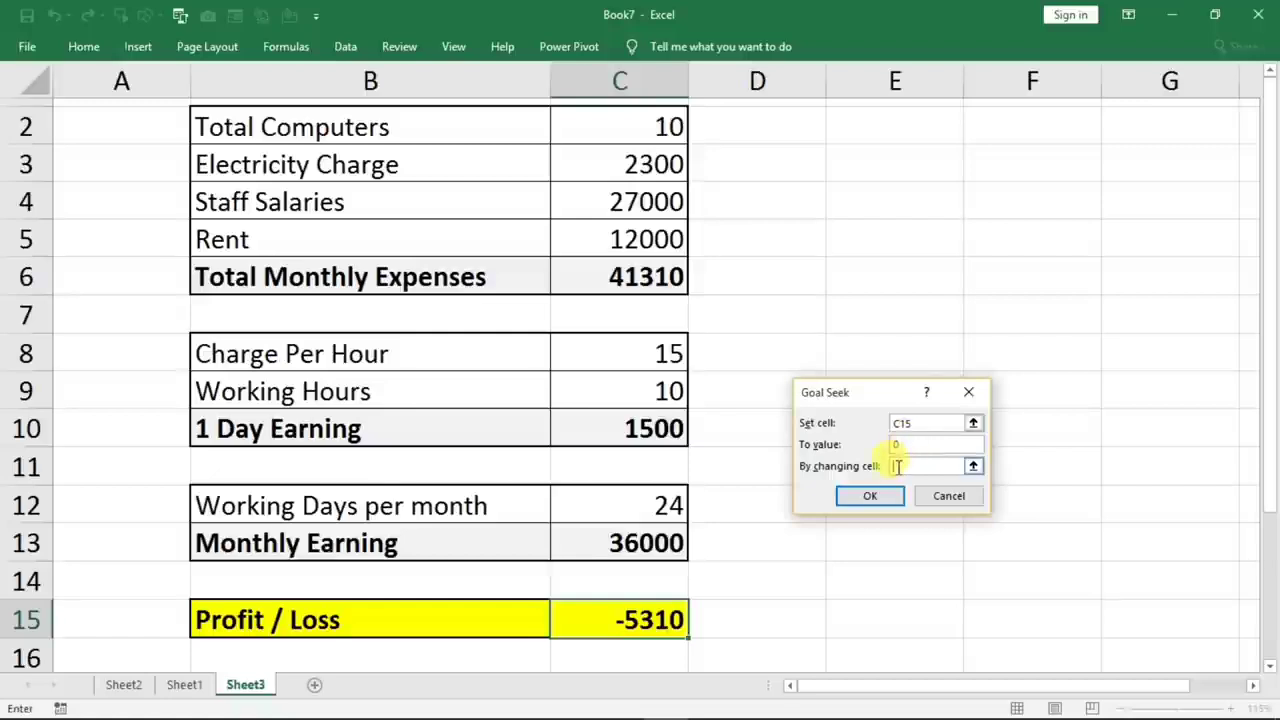
pyautogui.click(607, 357)
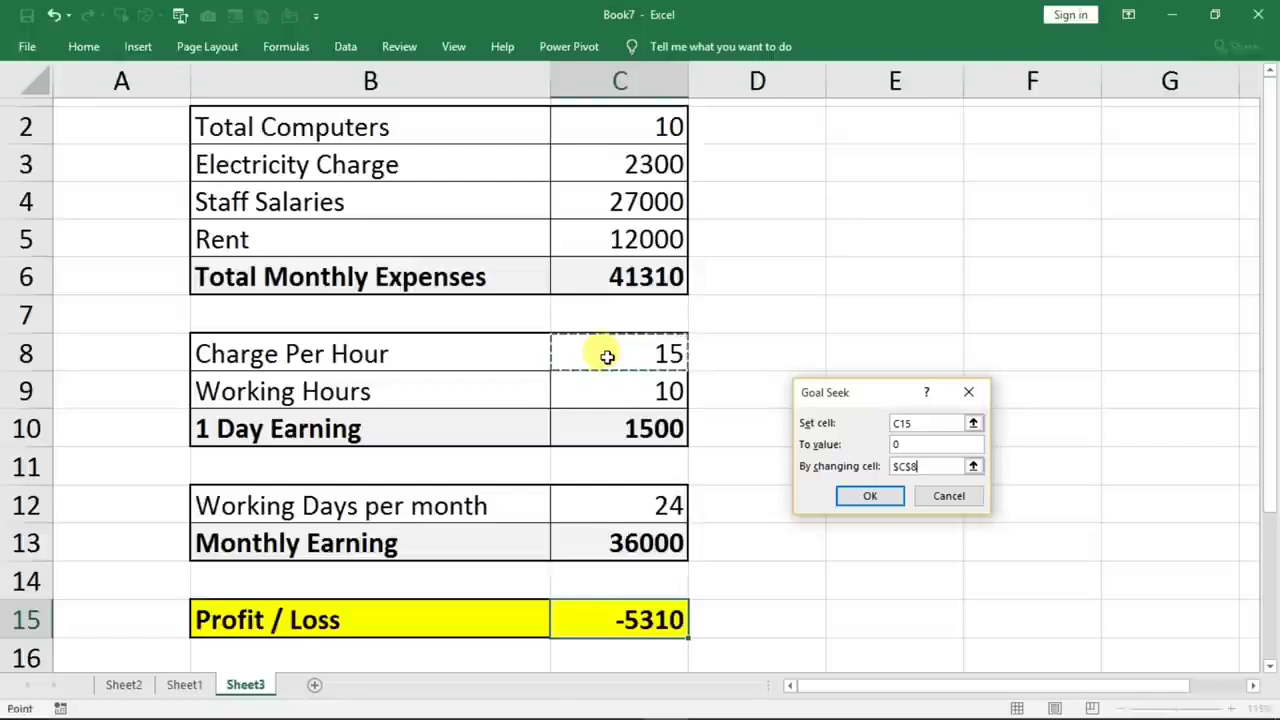
pyautogui.click(848, 497)
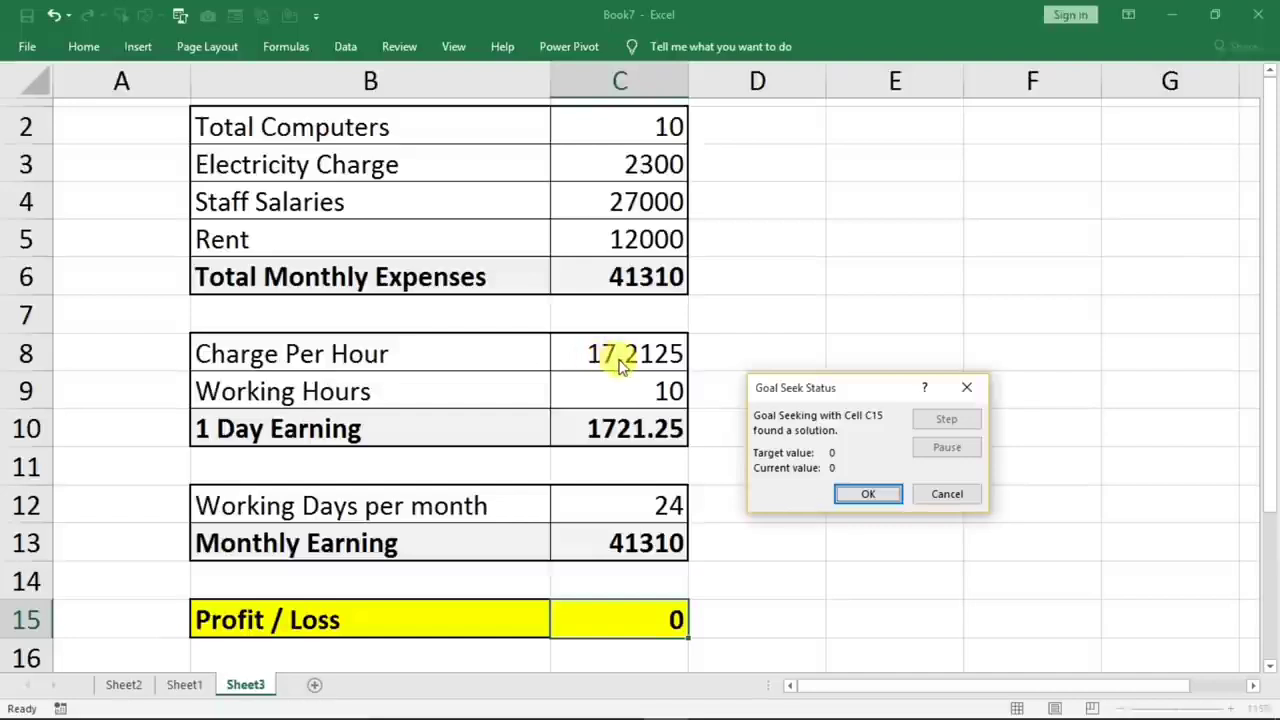
pyautogui.click(965, 393)
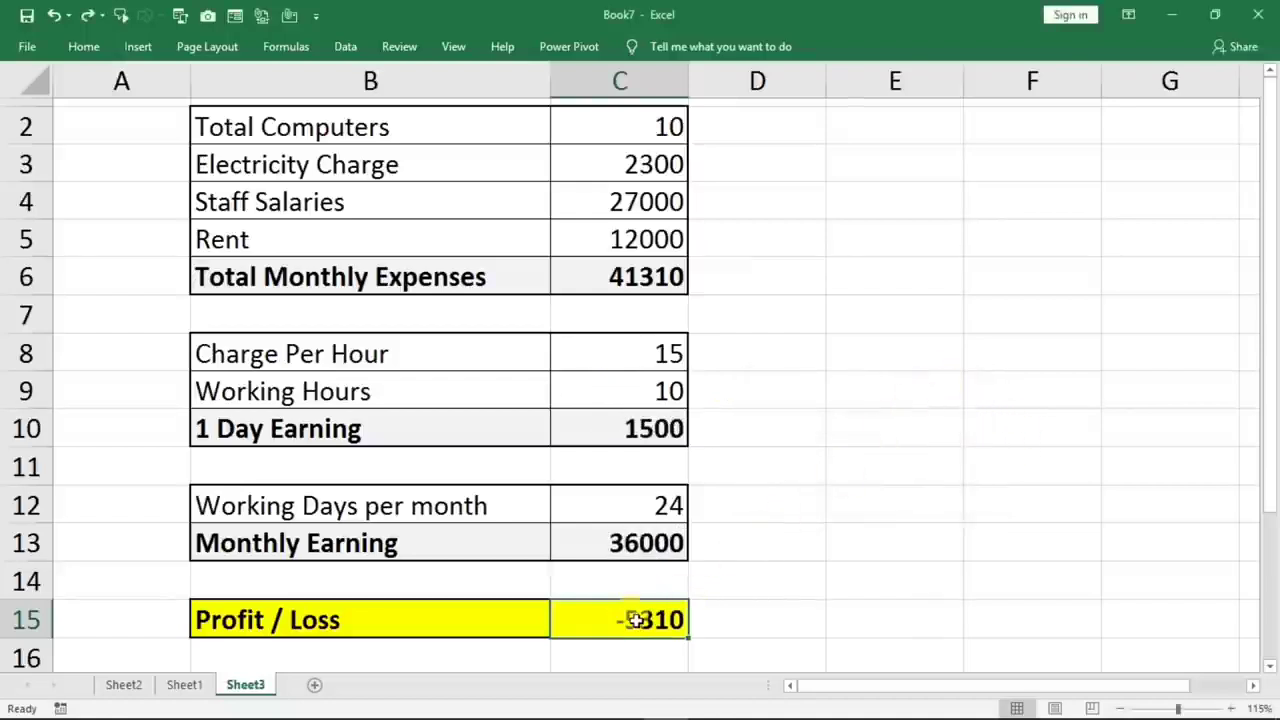
# - Run Goal Seek to bring the Profit / Loss in C15 to 0 by changing the Working Hours in C9, and discard the solution
pyautogui.click(345, 46)
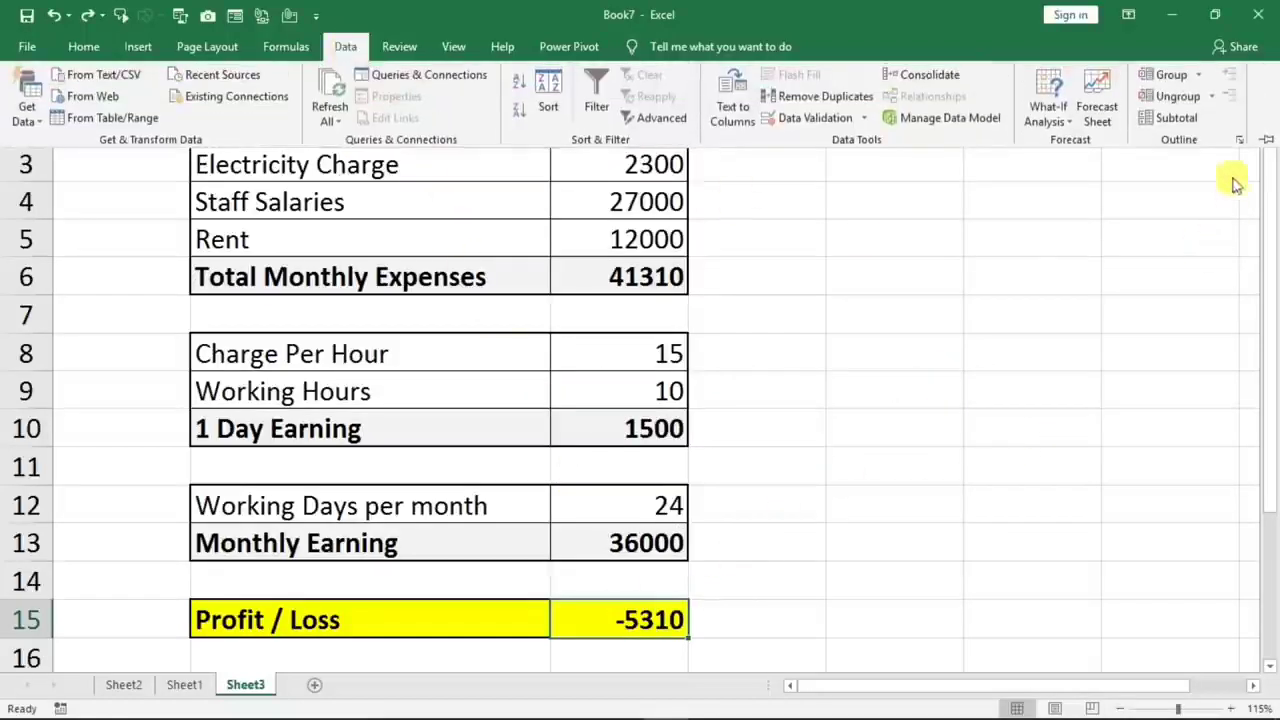
pyautogui.click(1044, 117)
pyautogui.click(1068, 163)
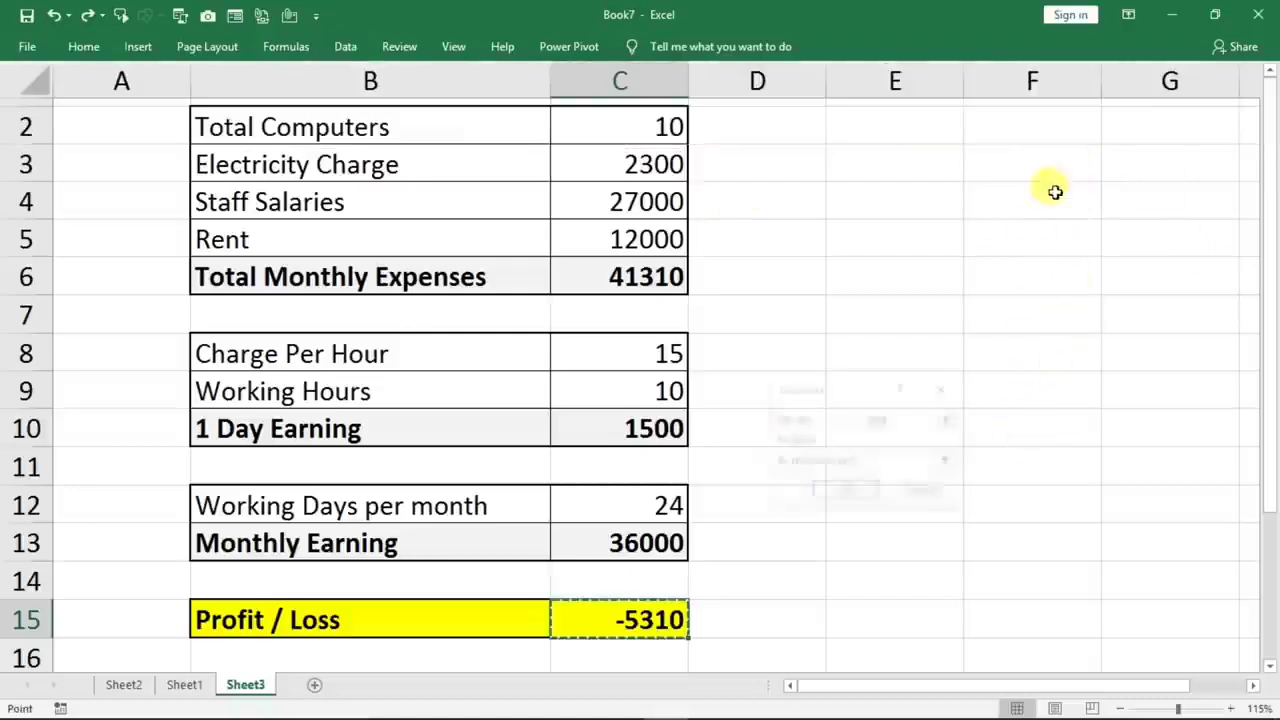
pyautogui.click(893, 442)
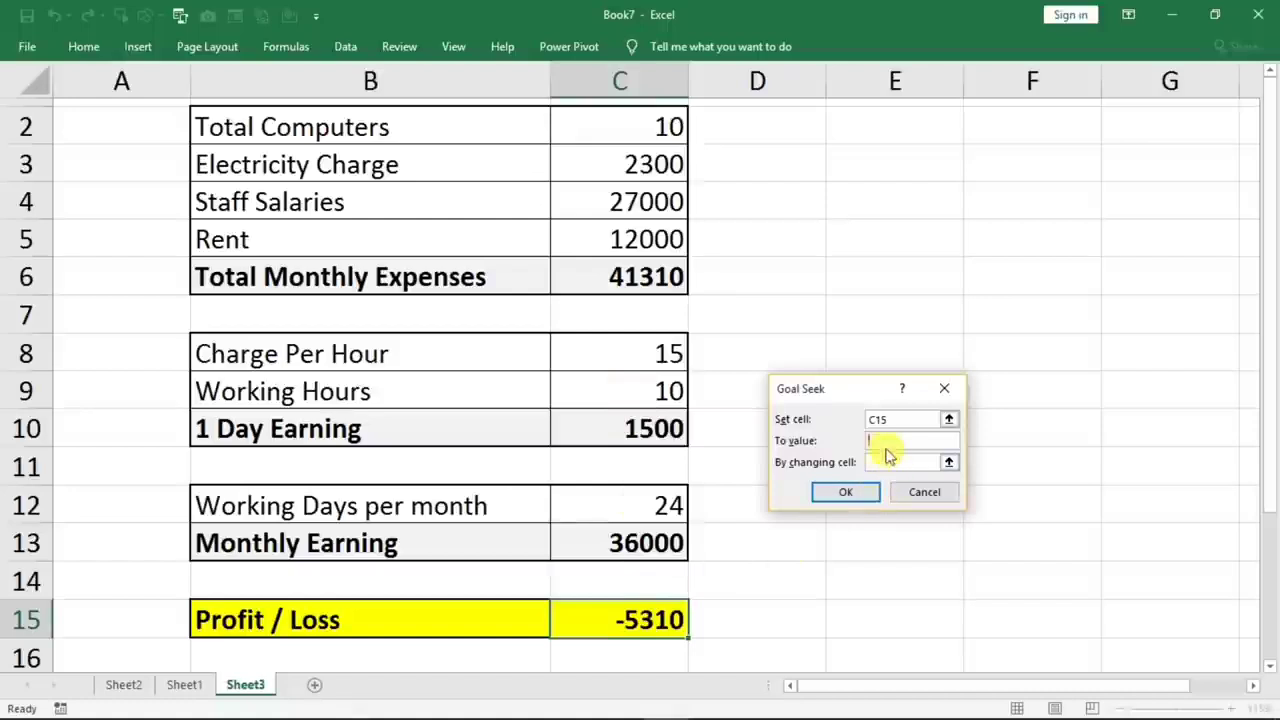
pyautogui.write('0')
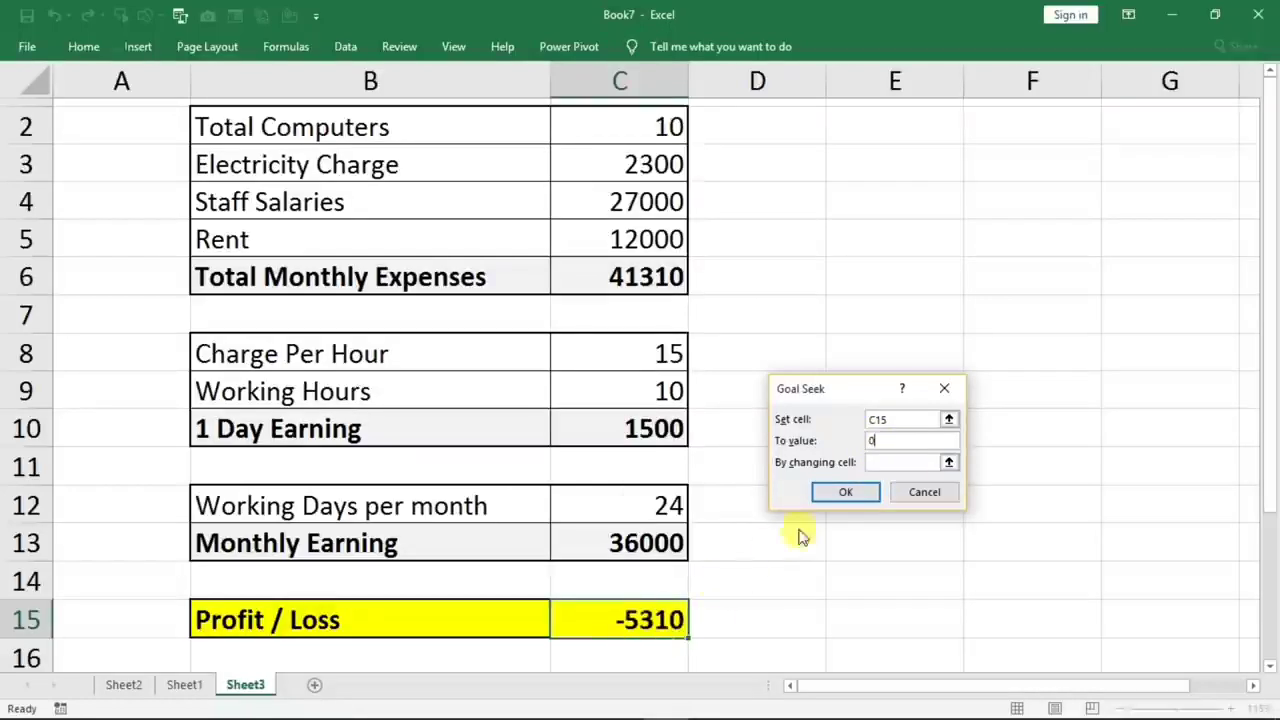
pyautogui.click(896, 463)
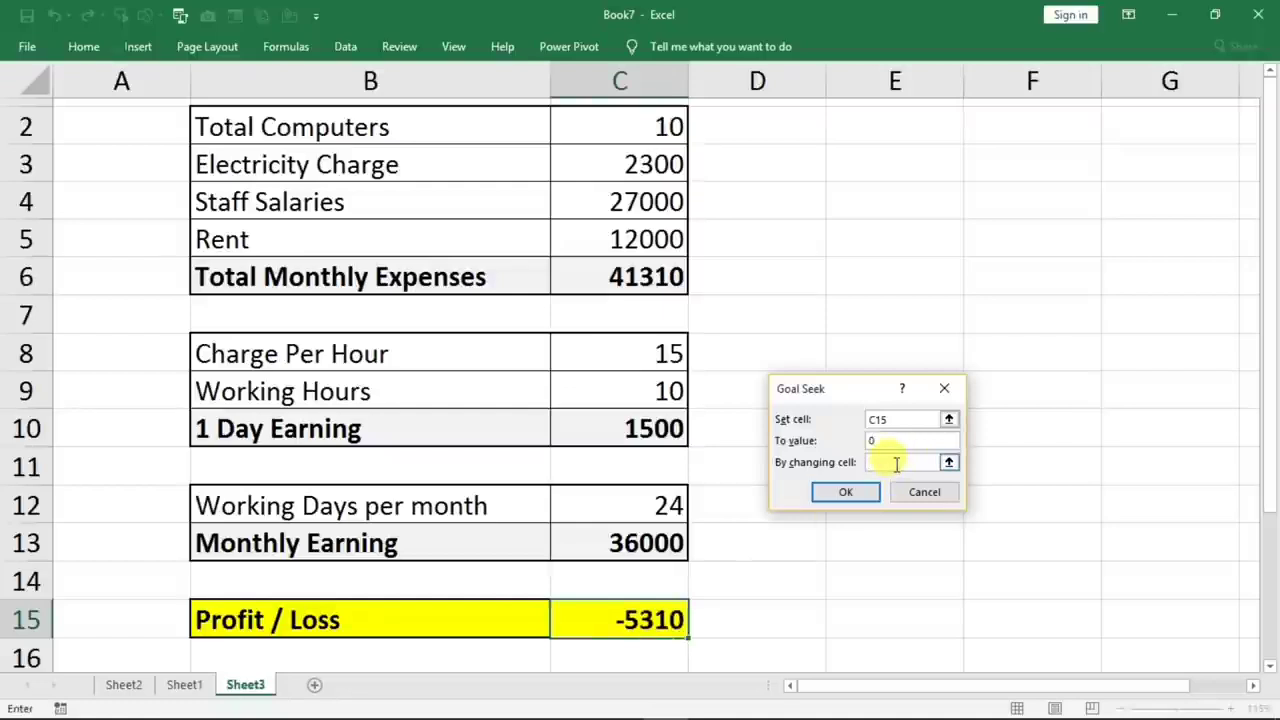
pyautogui.click(605, 395)
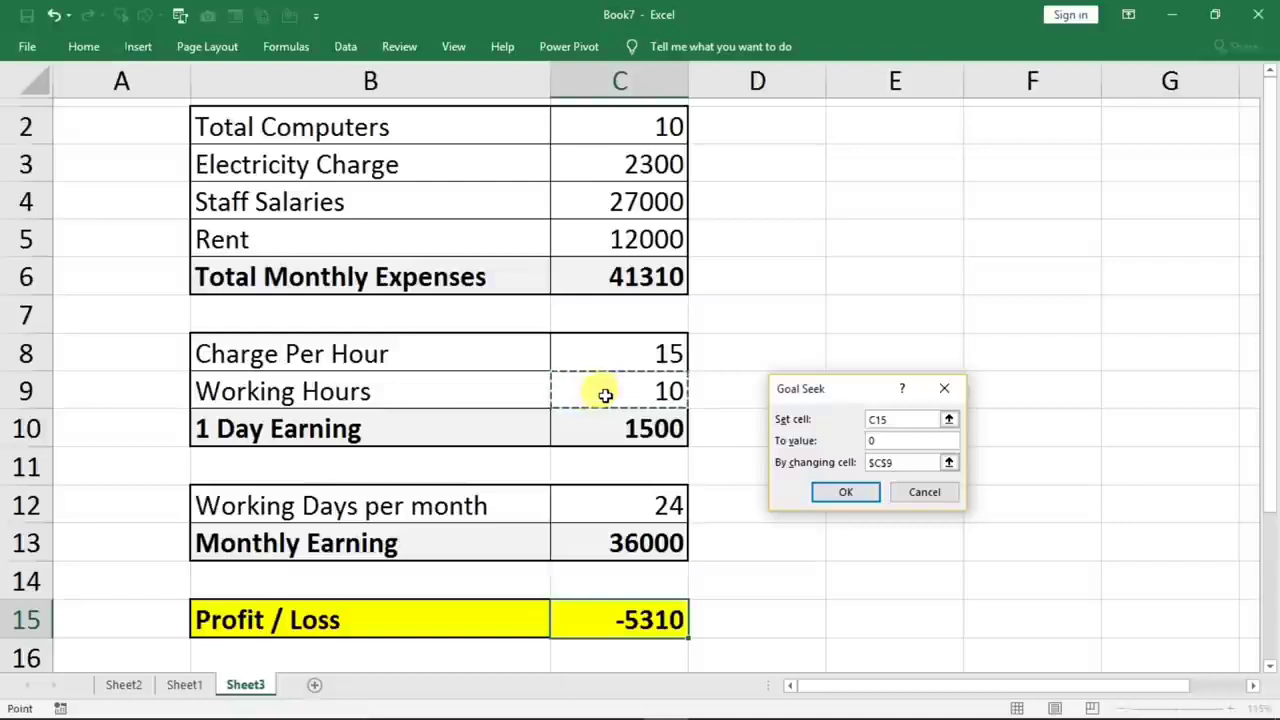
pyautogui.click(845, 491)
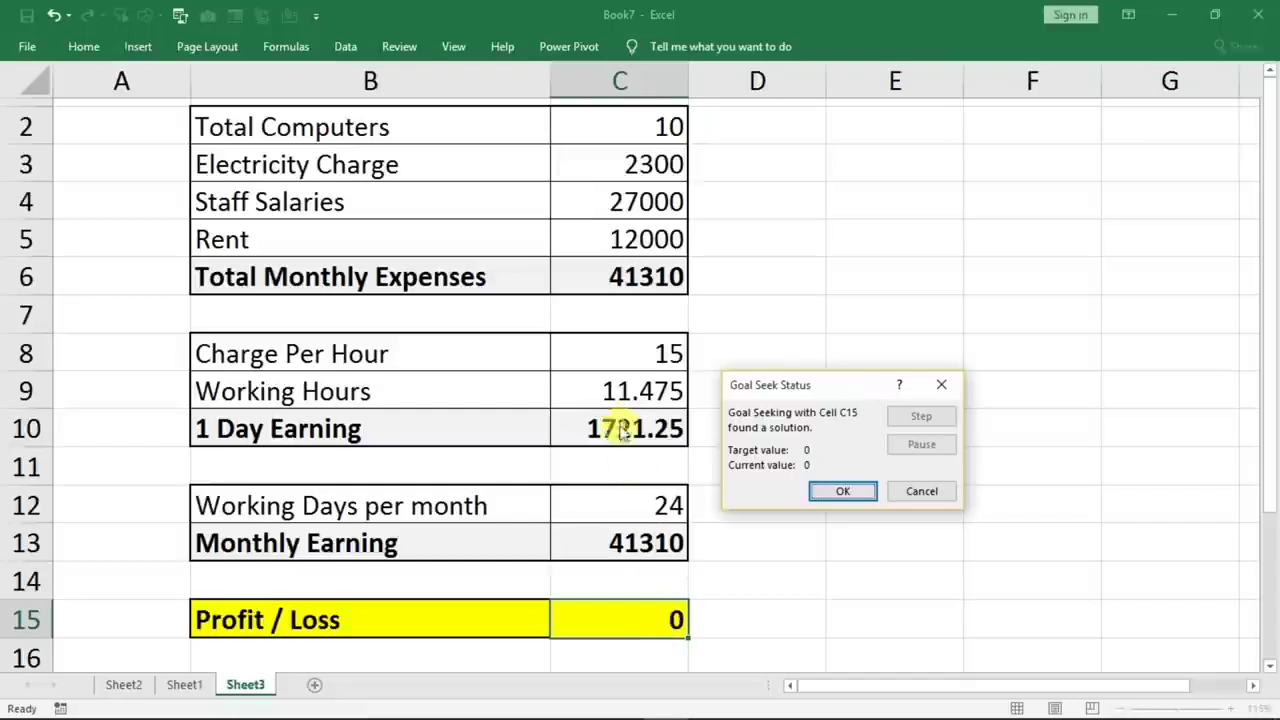
pyautogui.click(934, 387)
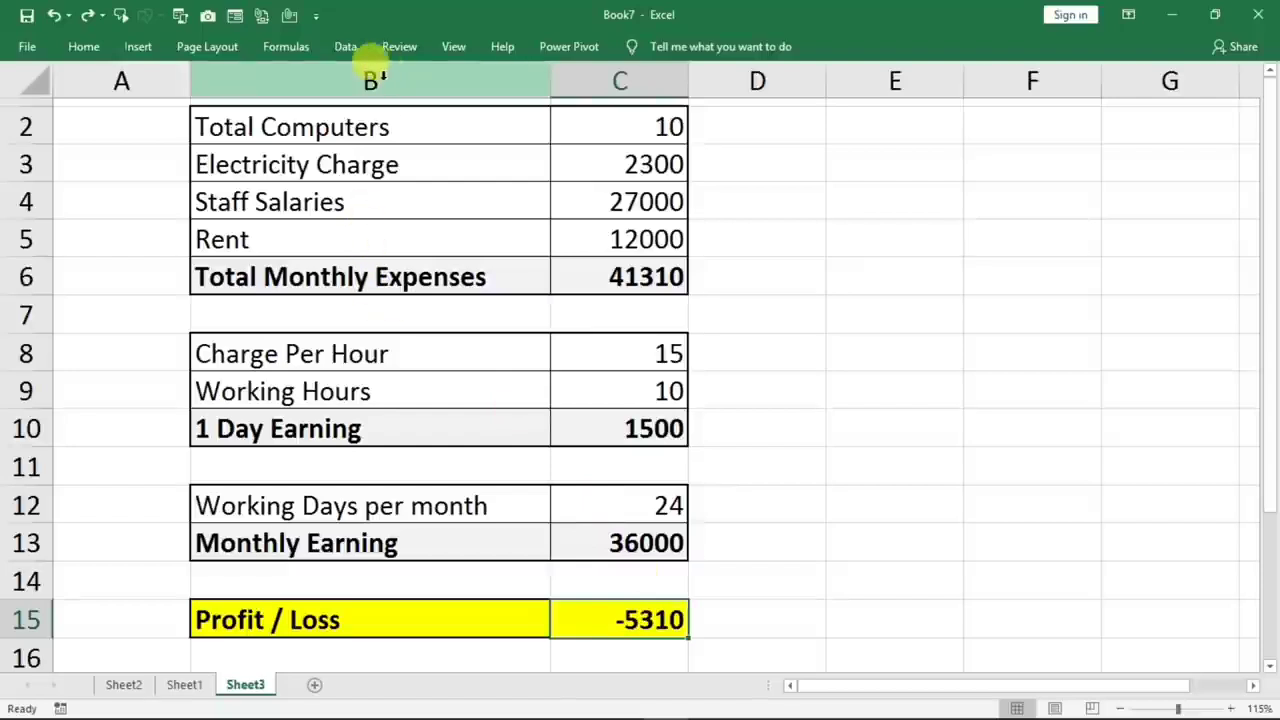
# - Run Goal Seek to bring the Profit / Loss in C15 to 5000 by changing the Working Days per month in C12, and discard the solution
pyautogui.click(345, 47)
pyautogui.click(1047, 110)
pyautogui.click(1086, 246)
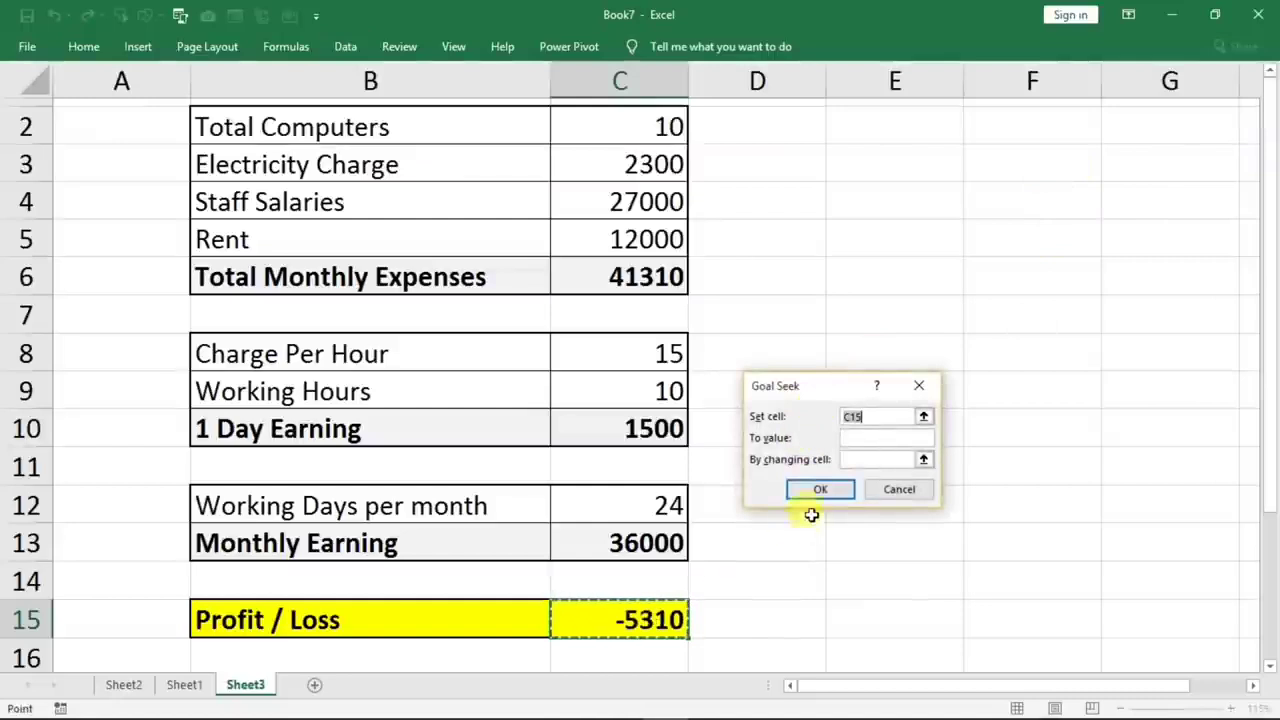
pyautogui.click(857, 437)
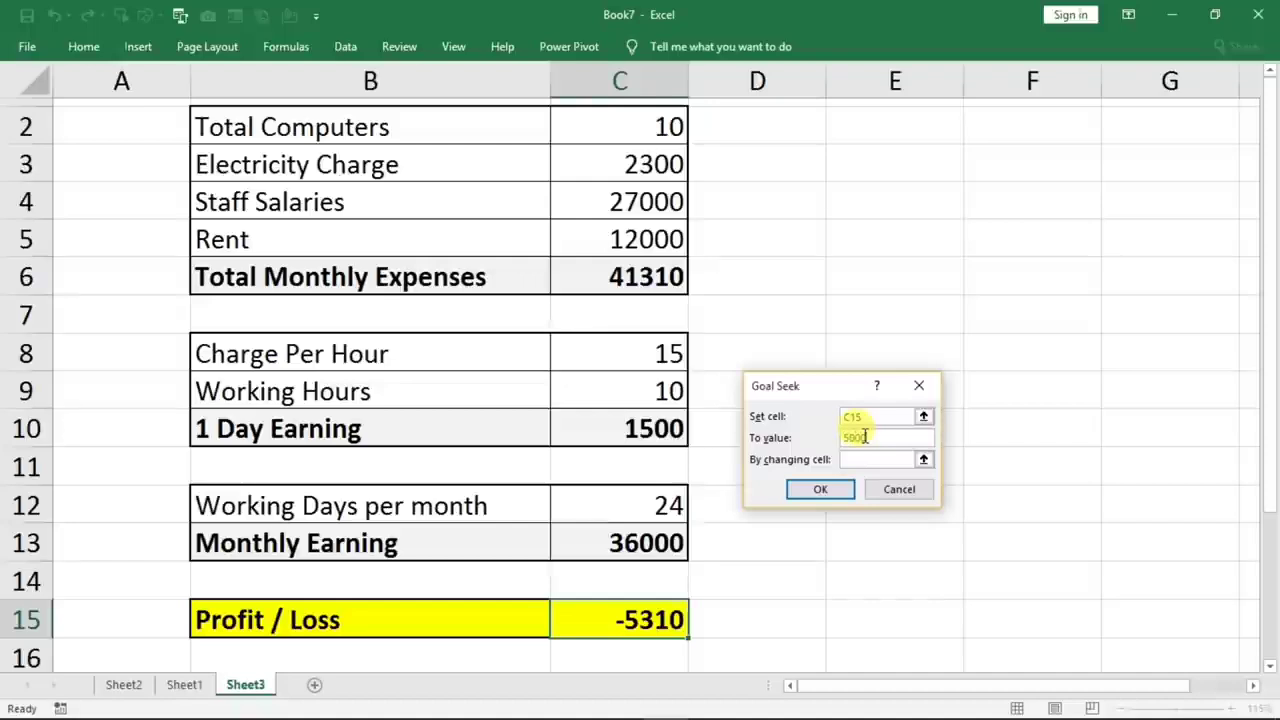
pyautogui.click(852, 459)
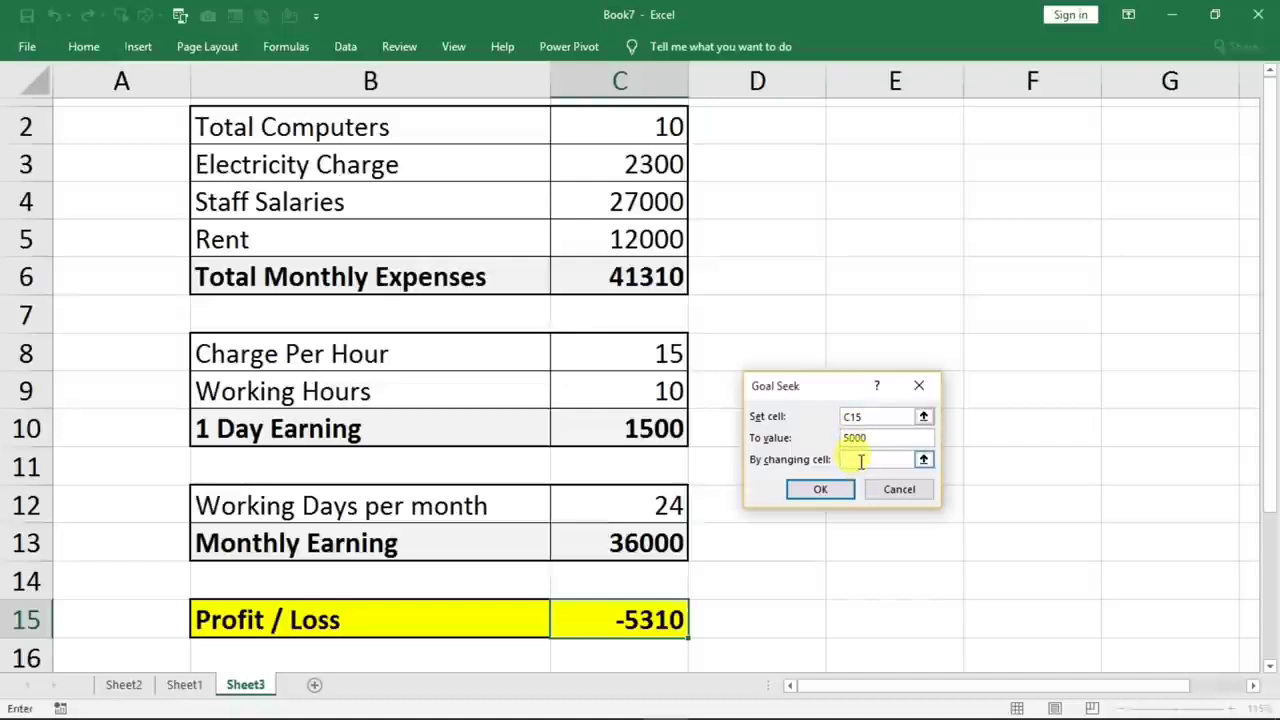
pyautogui.click(593, 509)
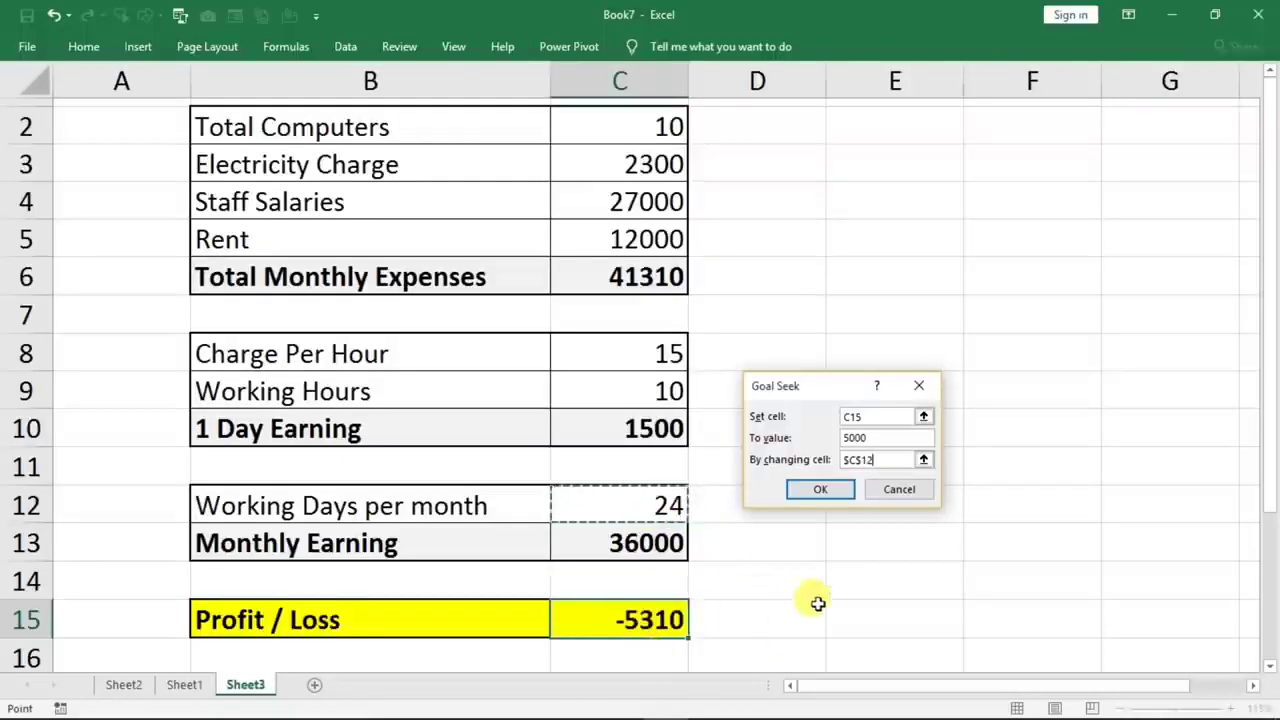
pyautogui.click(816, 492)
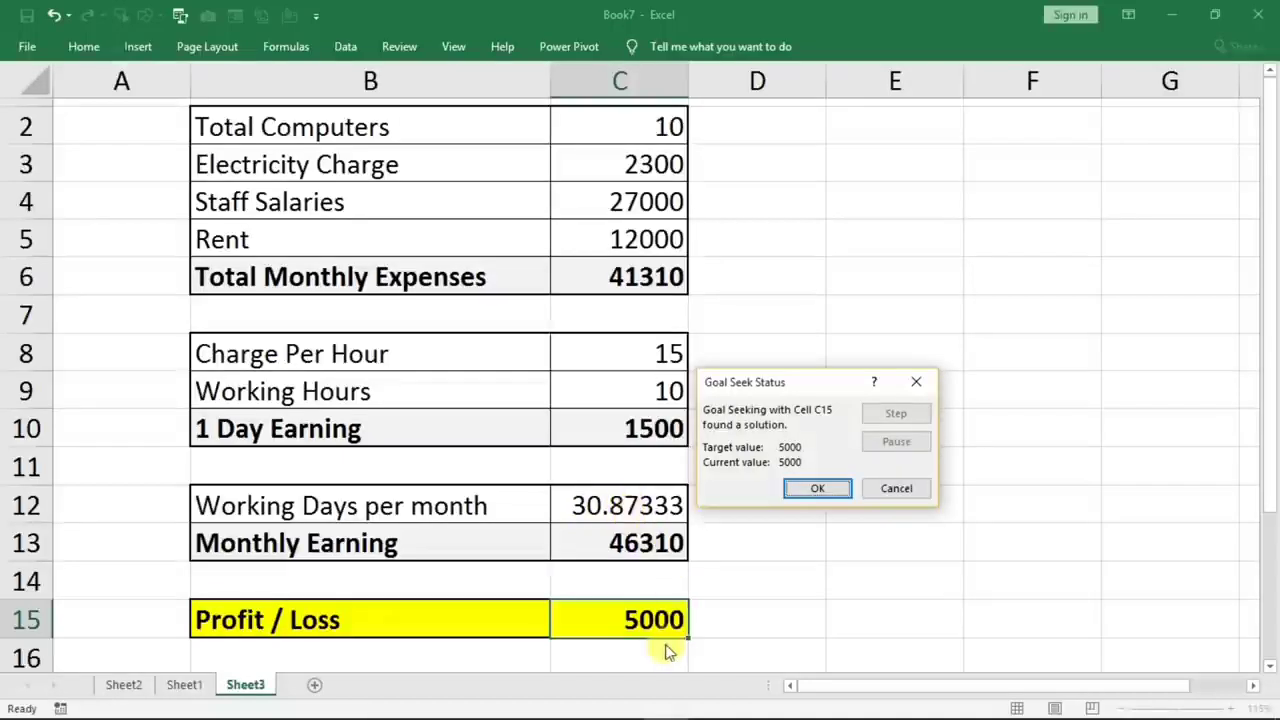
pyautogui.click(910, 386)
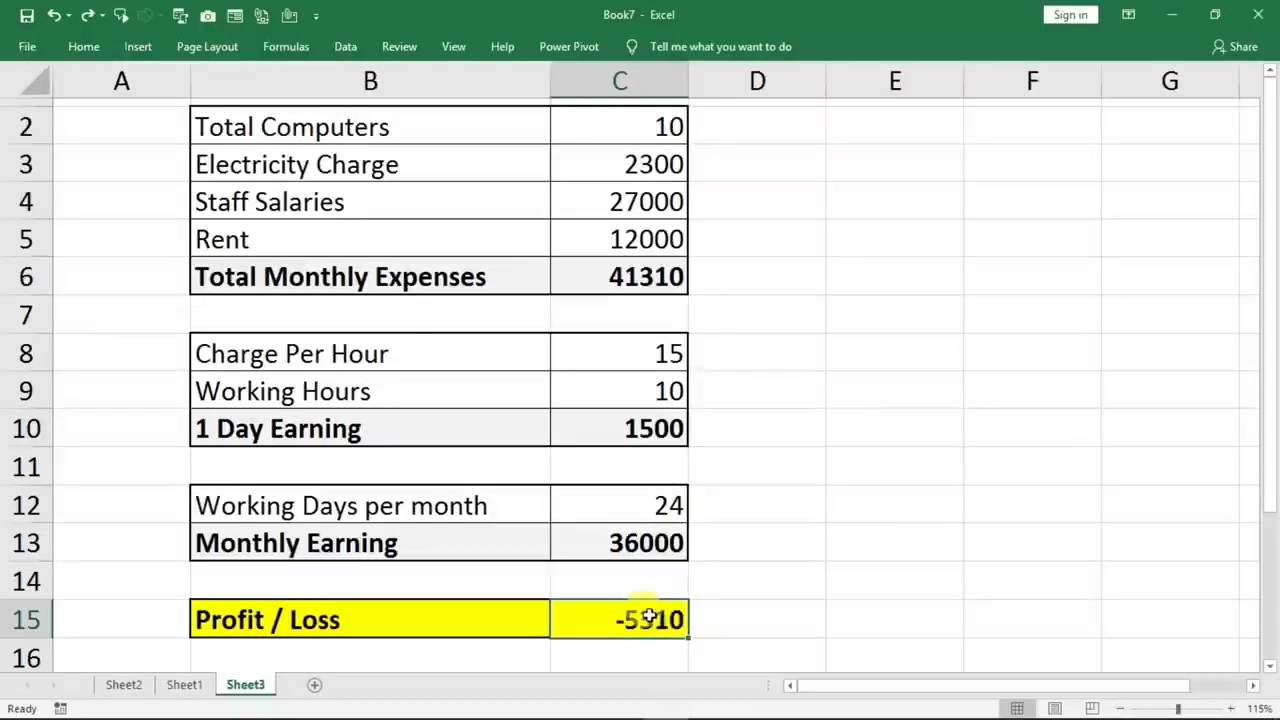
# - Run Goal Seek to bring the Profit / Loss in C15 to 5000 by changing the Working Hours in C9, and keep the solution
pyautogui.click(342, 46)
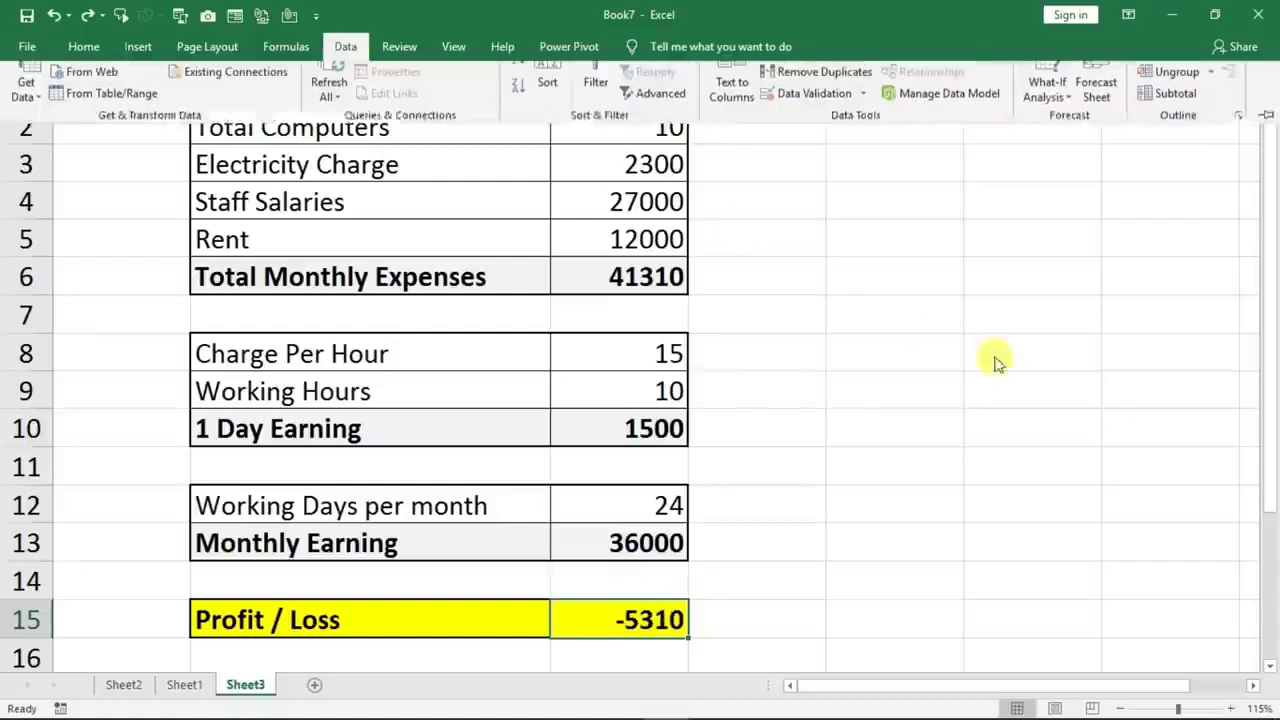
pyautogui.click(1050, 118)
pyautogui.click(1073, 173)
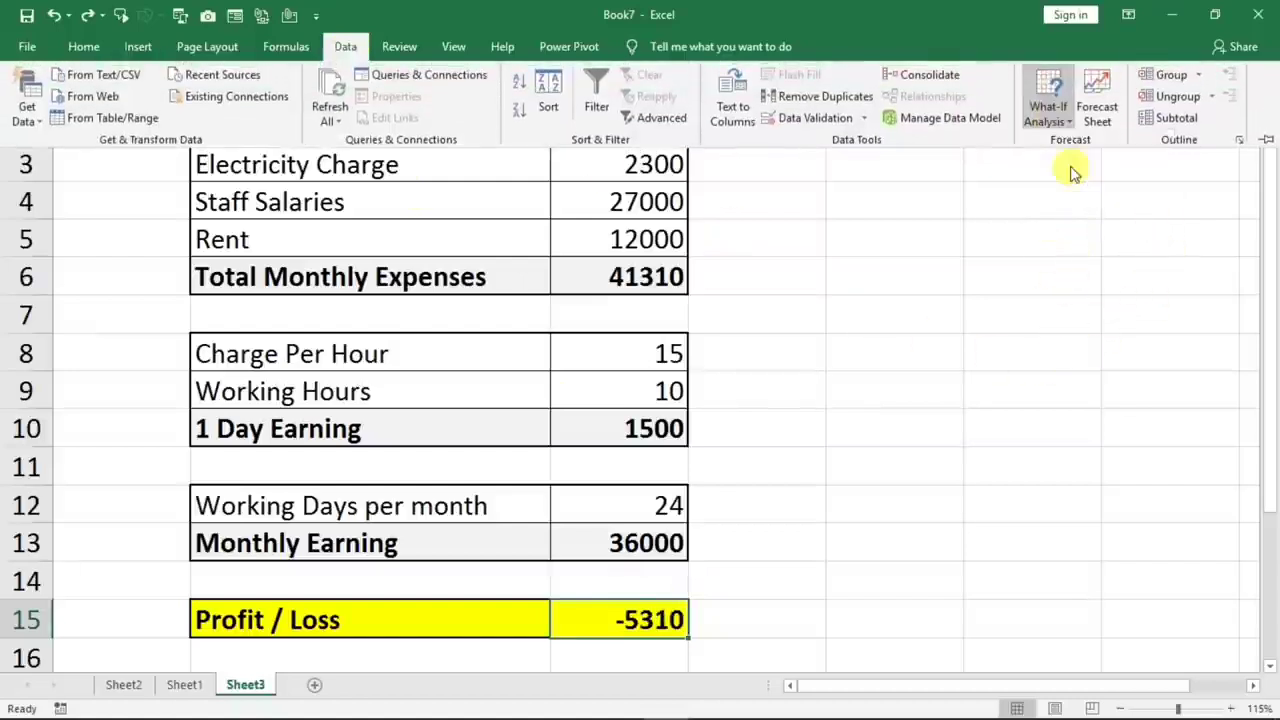
pyautogui.click(839, 436)
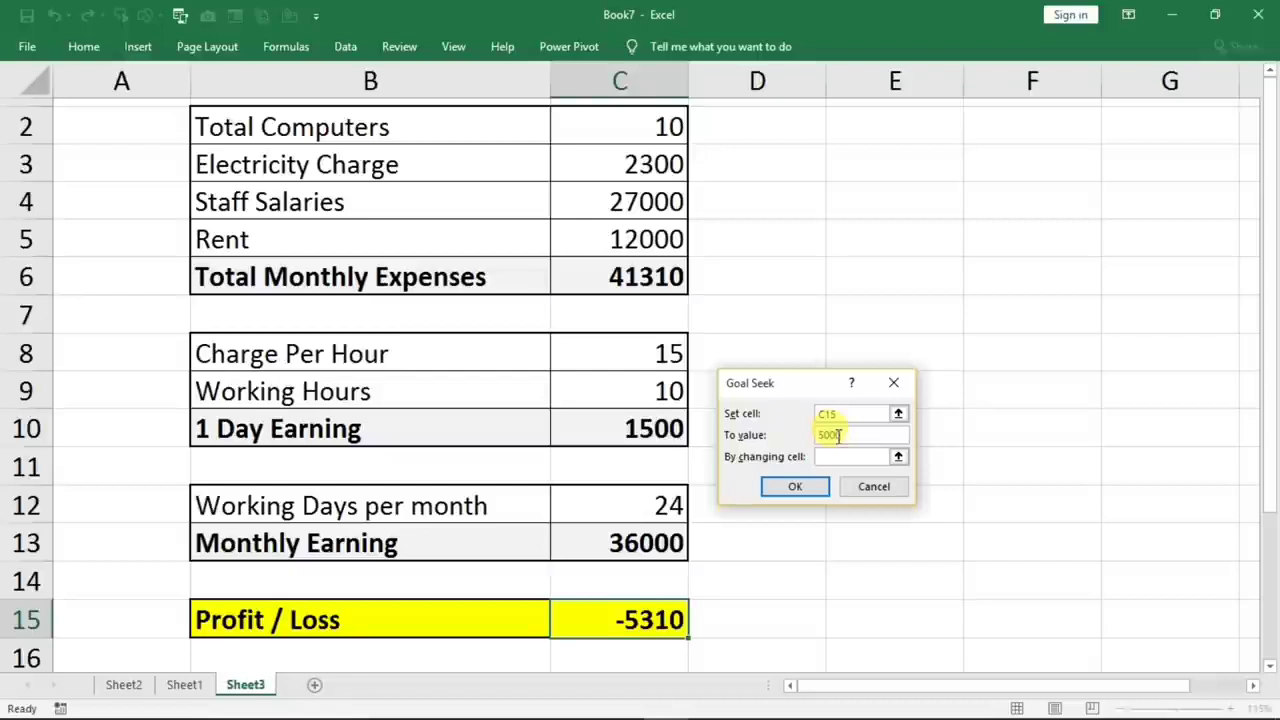
pyautogui.write('5000')
pyautogui.click(832, 455)
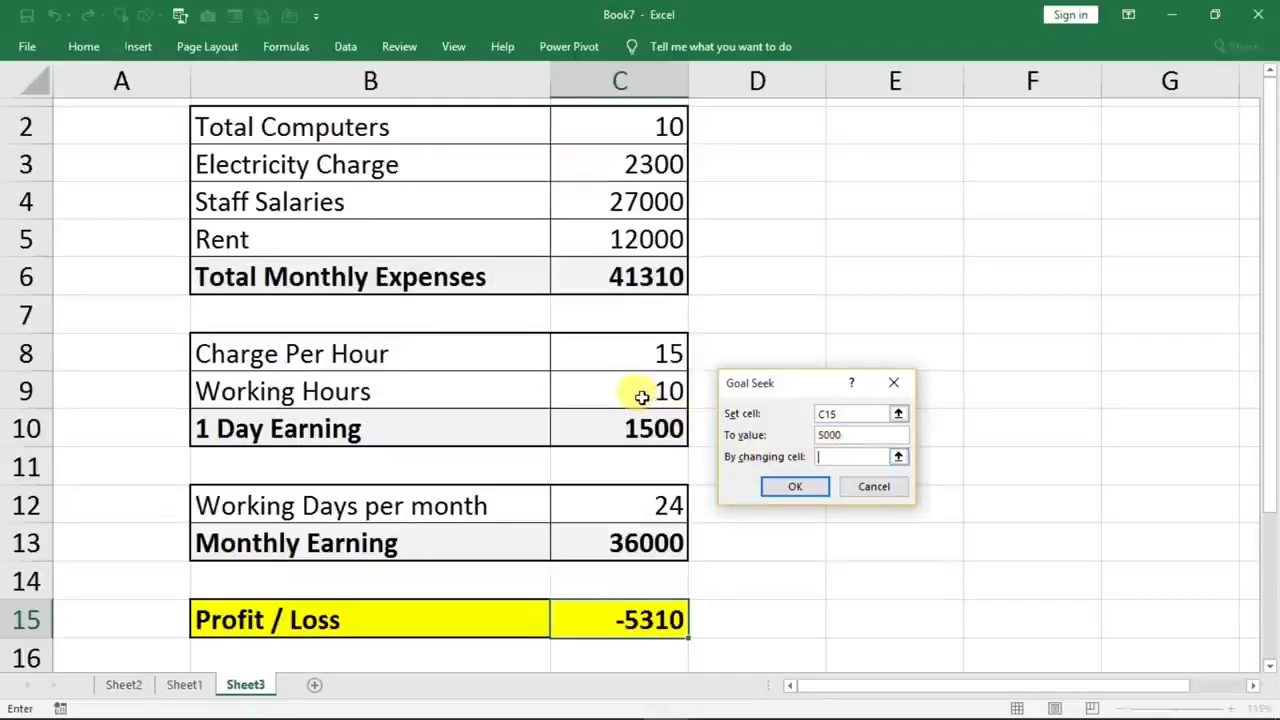
pyautogui.click(609, 390)
pyautogui.click(777, 487)
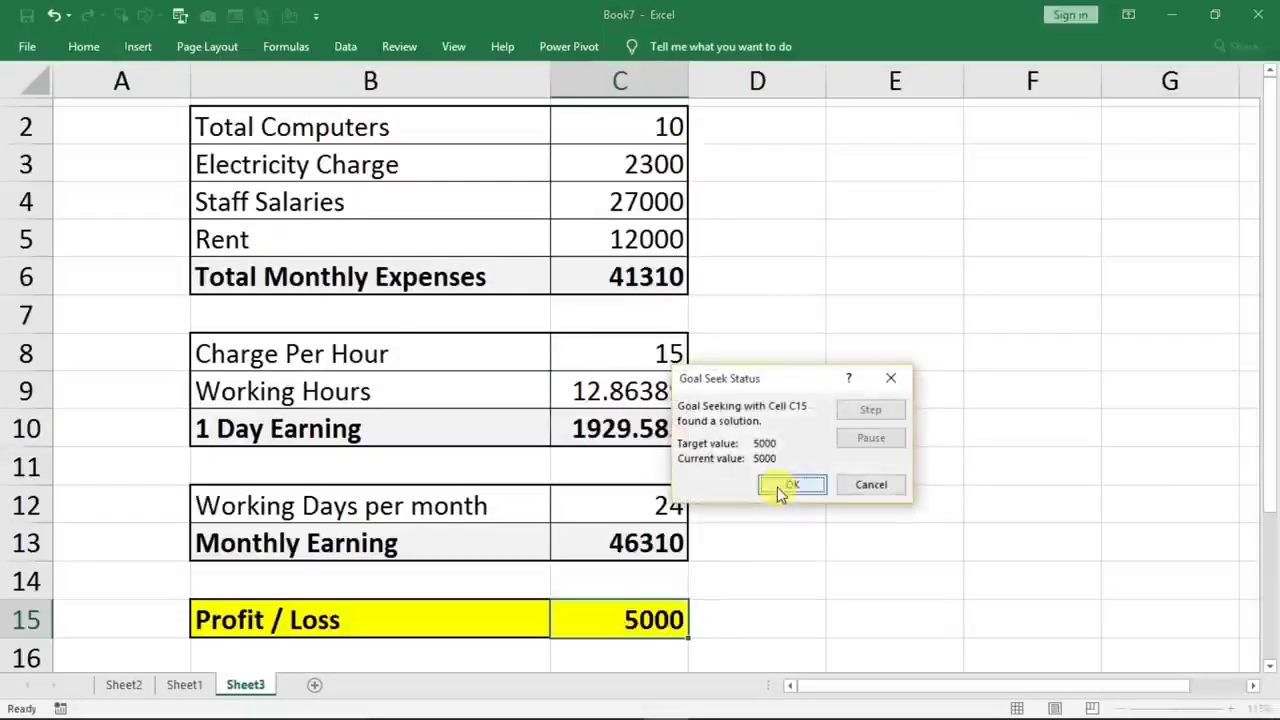
pyautogui.moveTo(757, 385); pyautogui.dragTo(931, 411)
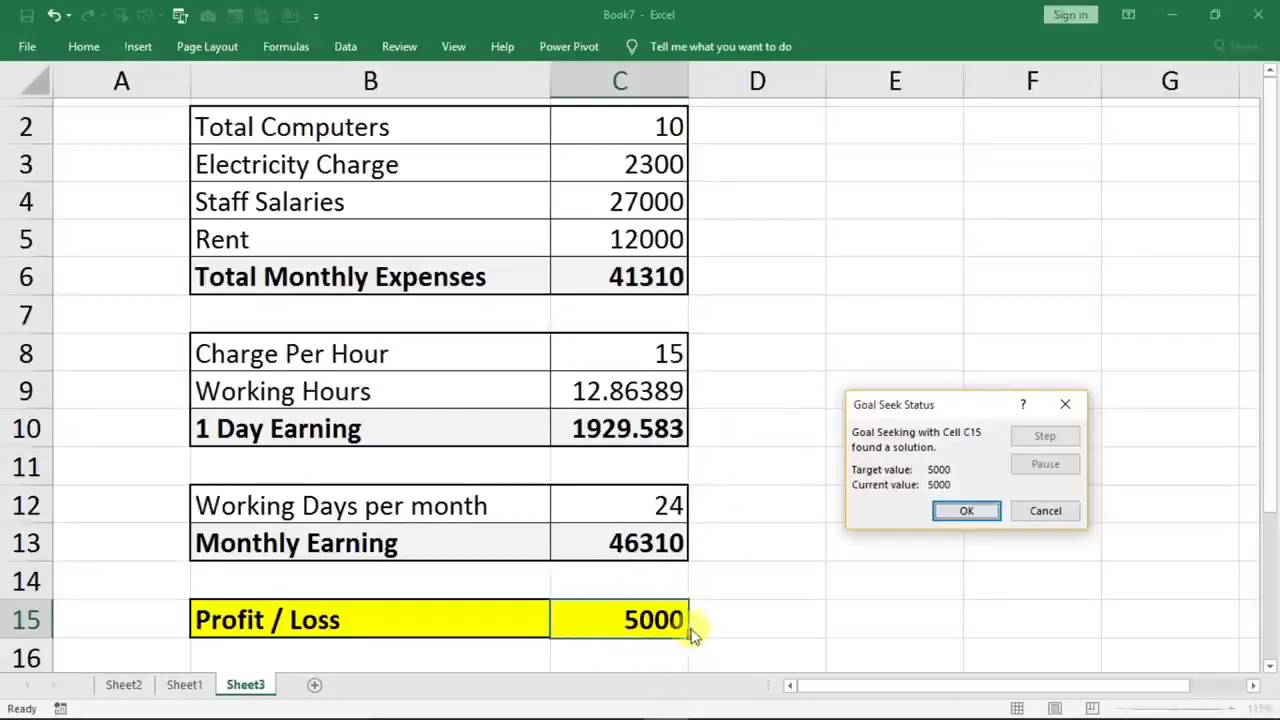
pyautogui.click(966, 512)
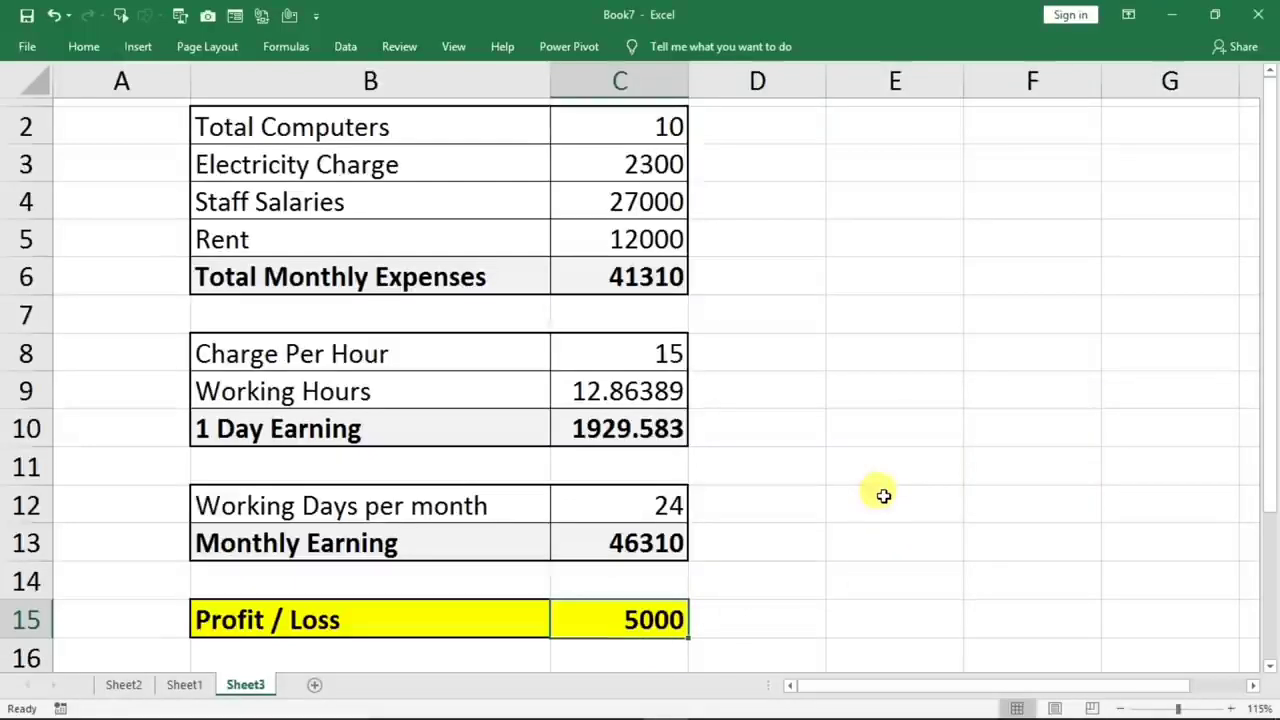